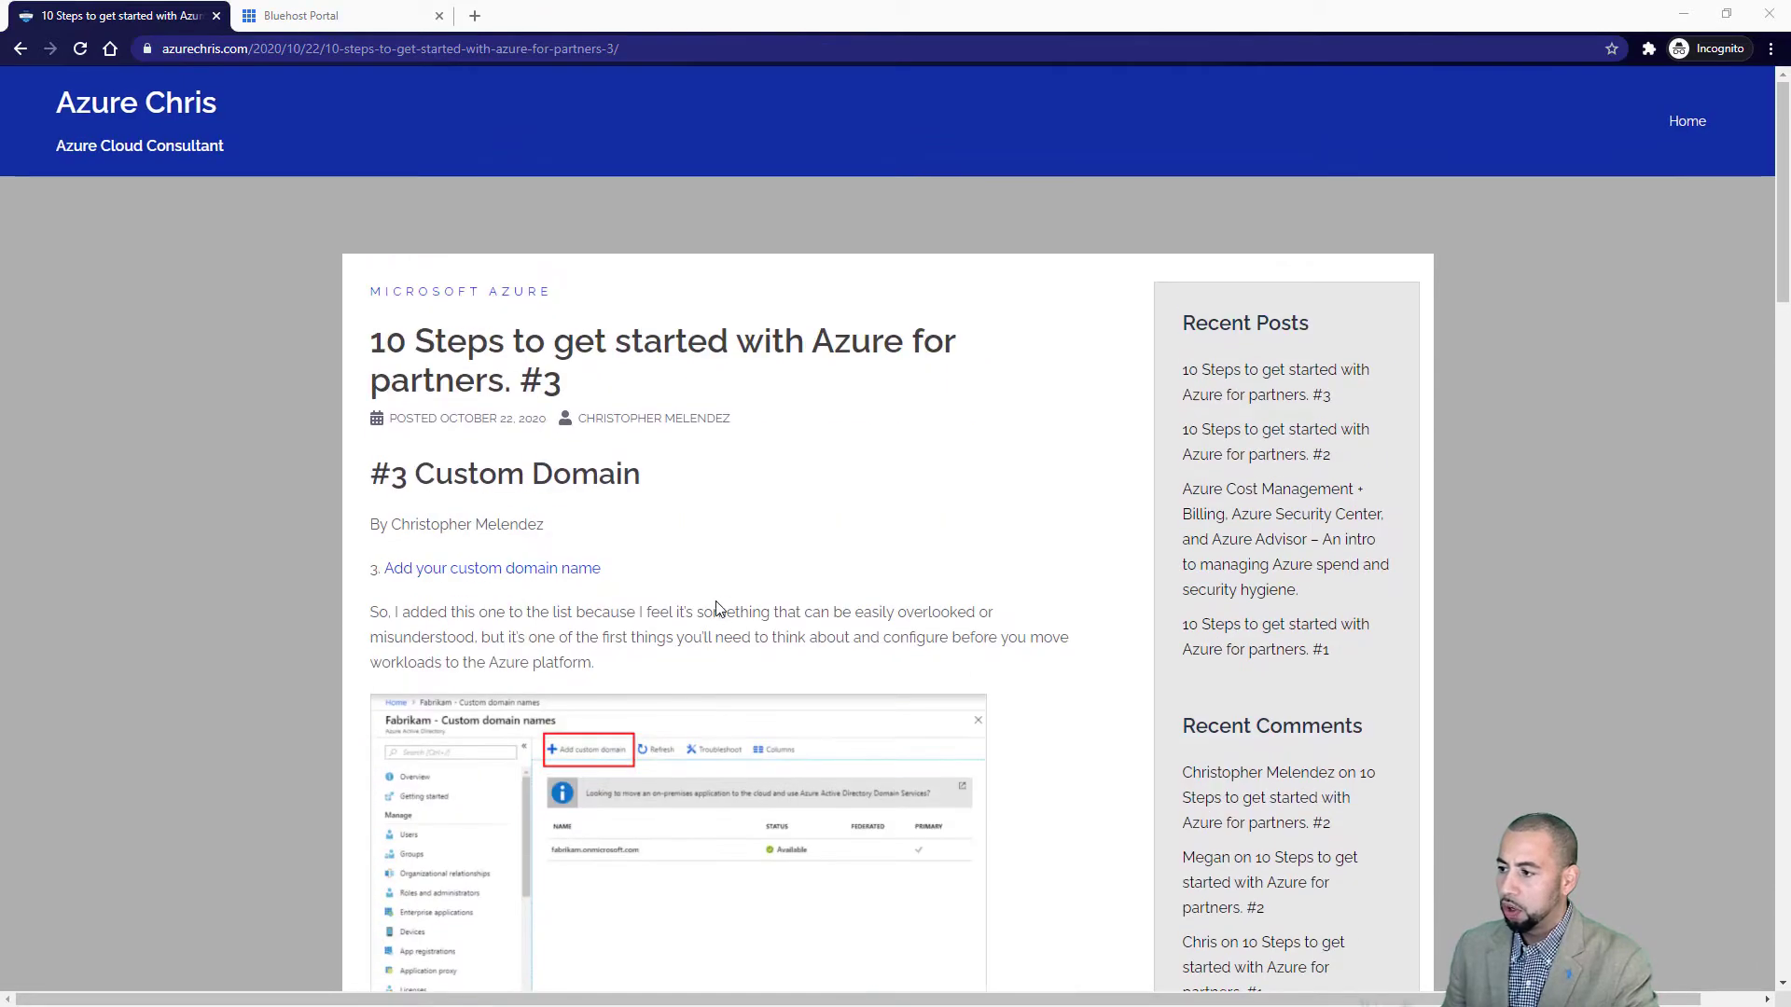
- Open the article on adding a custom domain name and read its introduction, directory creation section and Azure AD Connect tip
{"action": "left_click", "coordinate": [481, 571]}
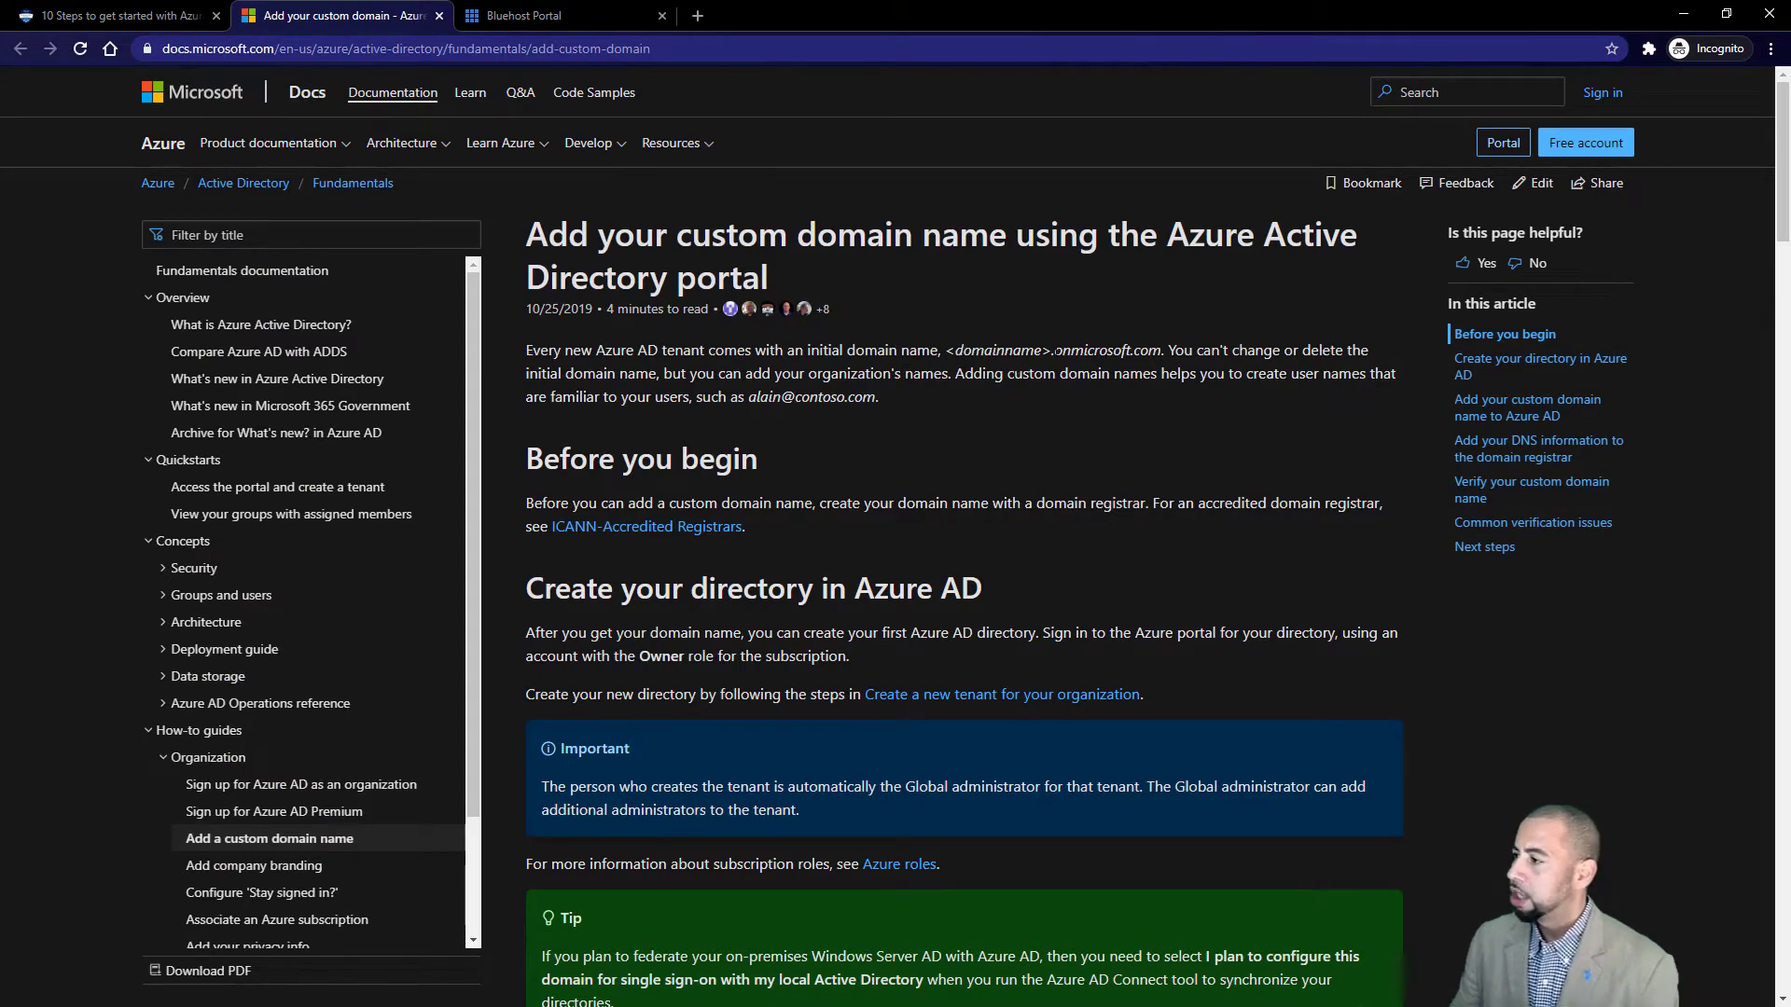
{"action": "left_click_drag", "start_coordinate": [1054, 351], "coordinate": [1162, 352]}
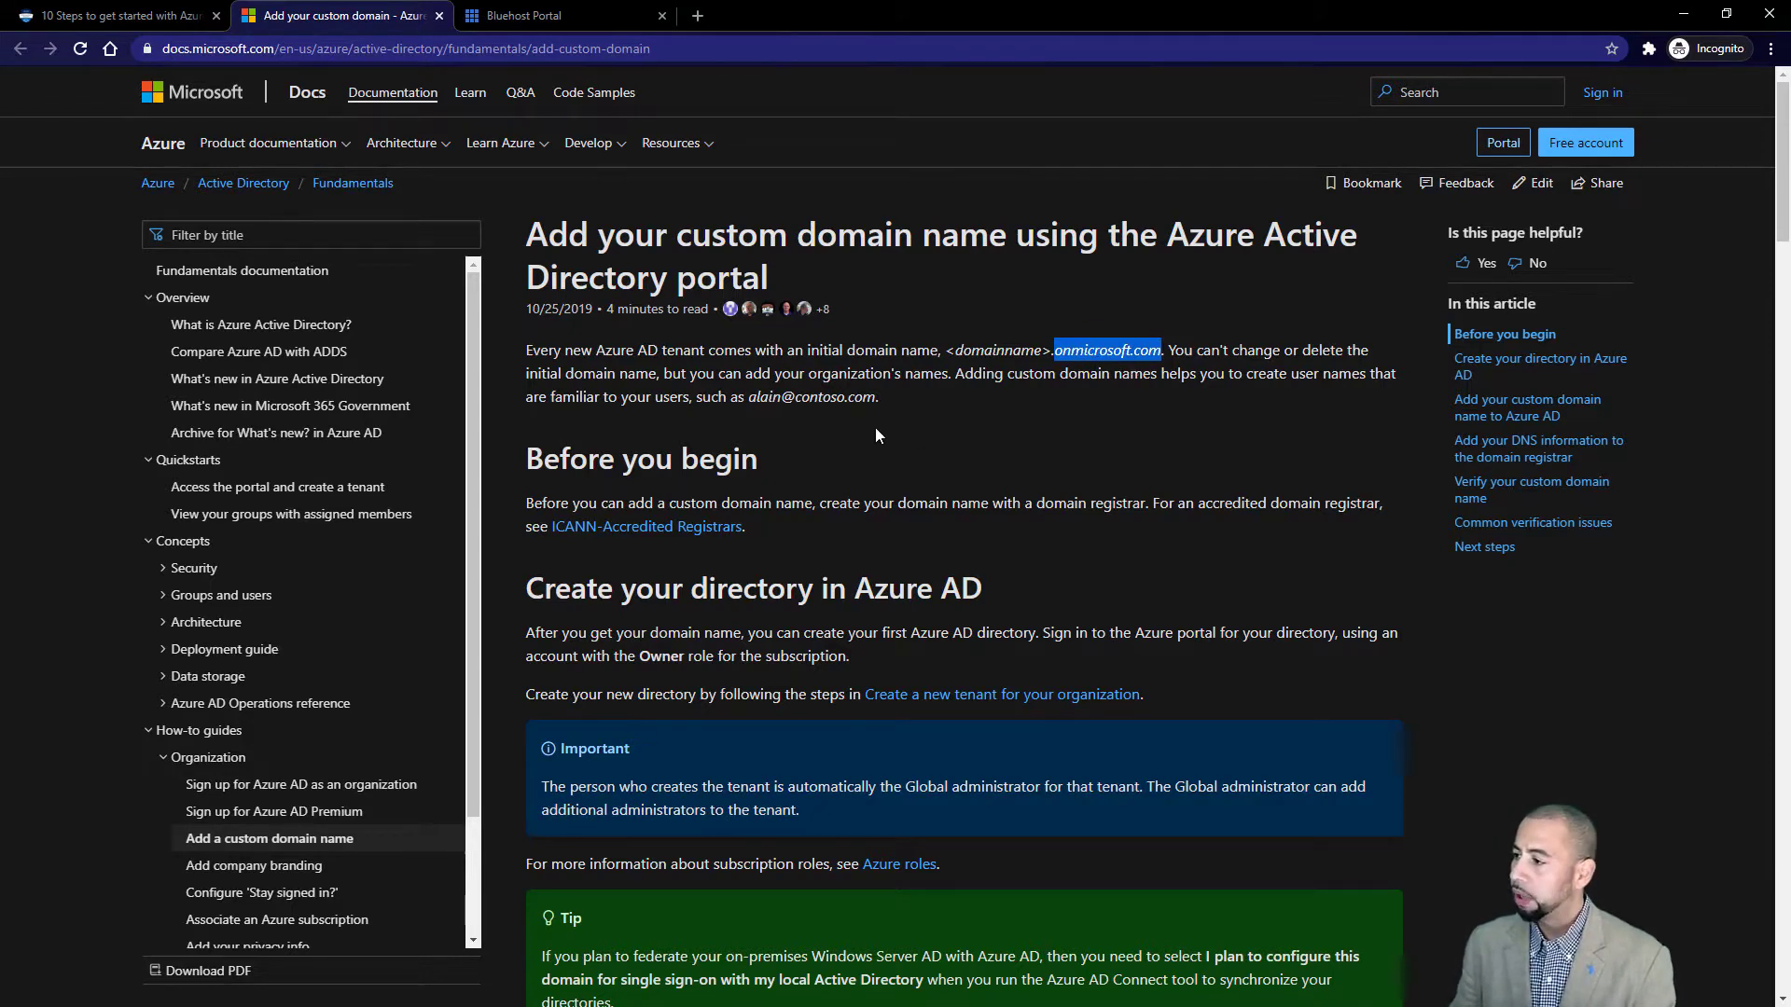
{"action": "left_click_drag", "start_coordinate": [879, 397], "coordinate": [798, 399]}
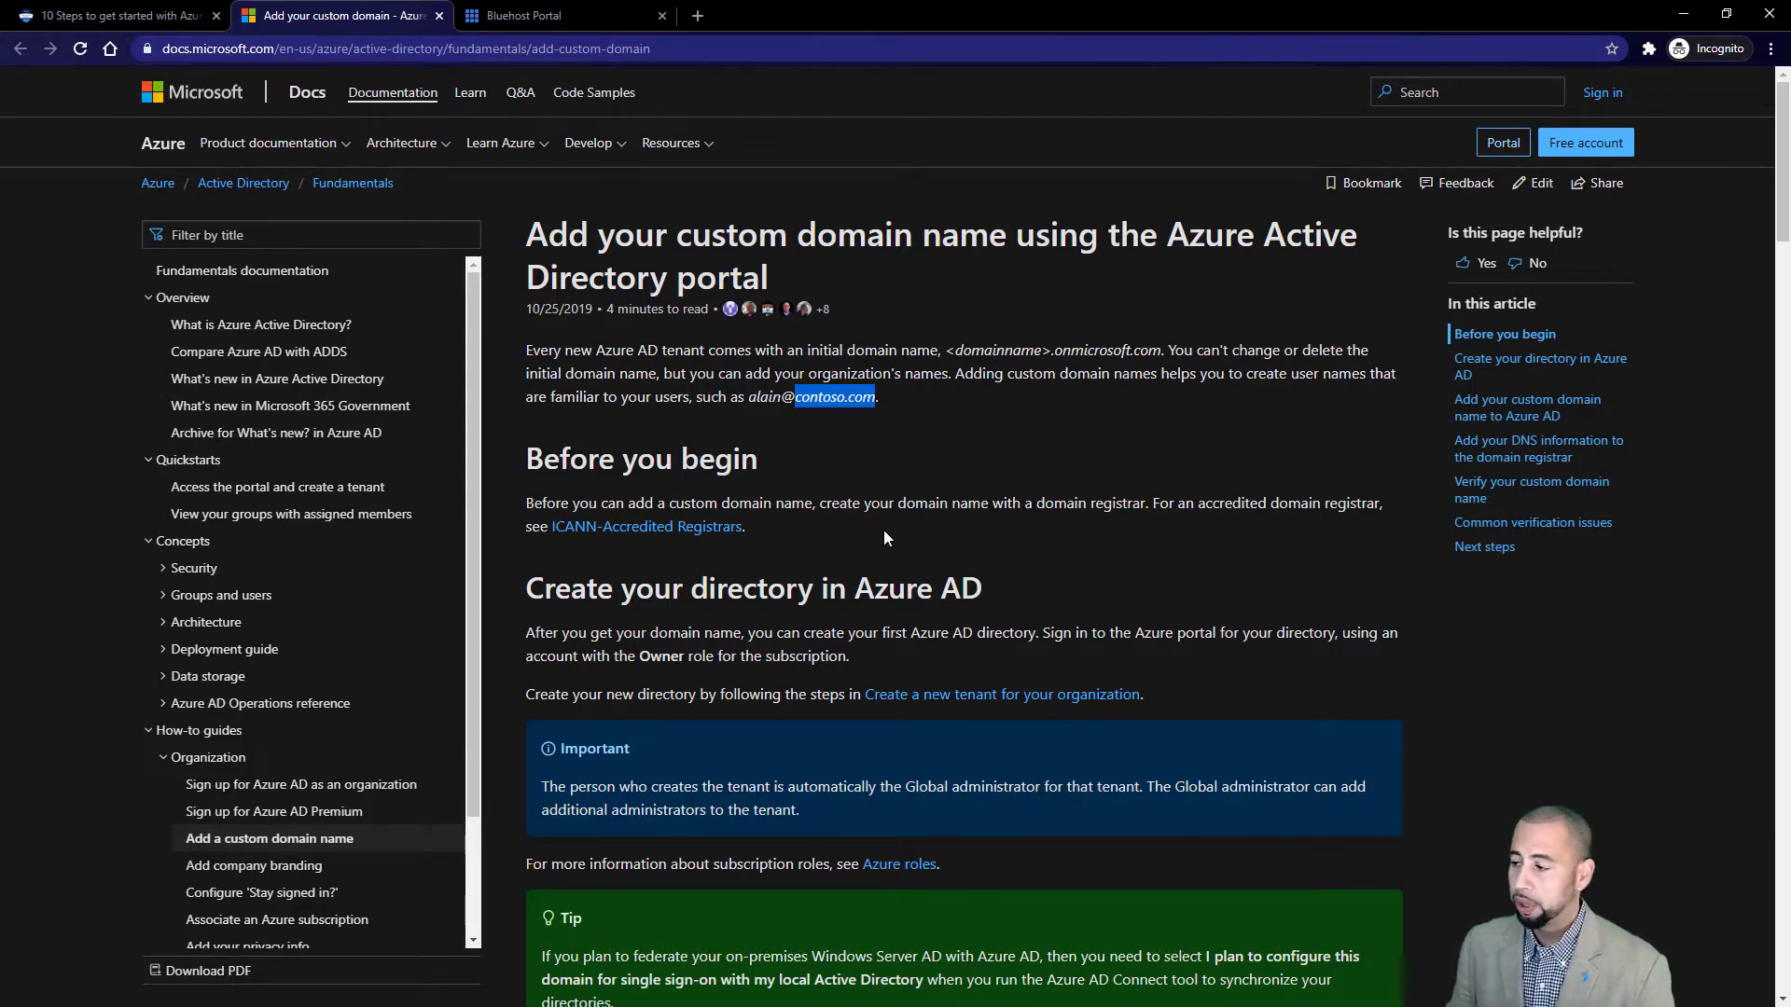
{"action": "scroll", "coordinate": [864, 529], "scroll_direction": "down", "scroll_amount": 2}
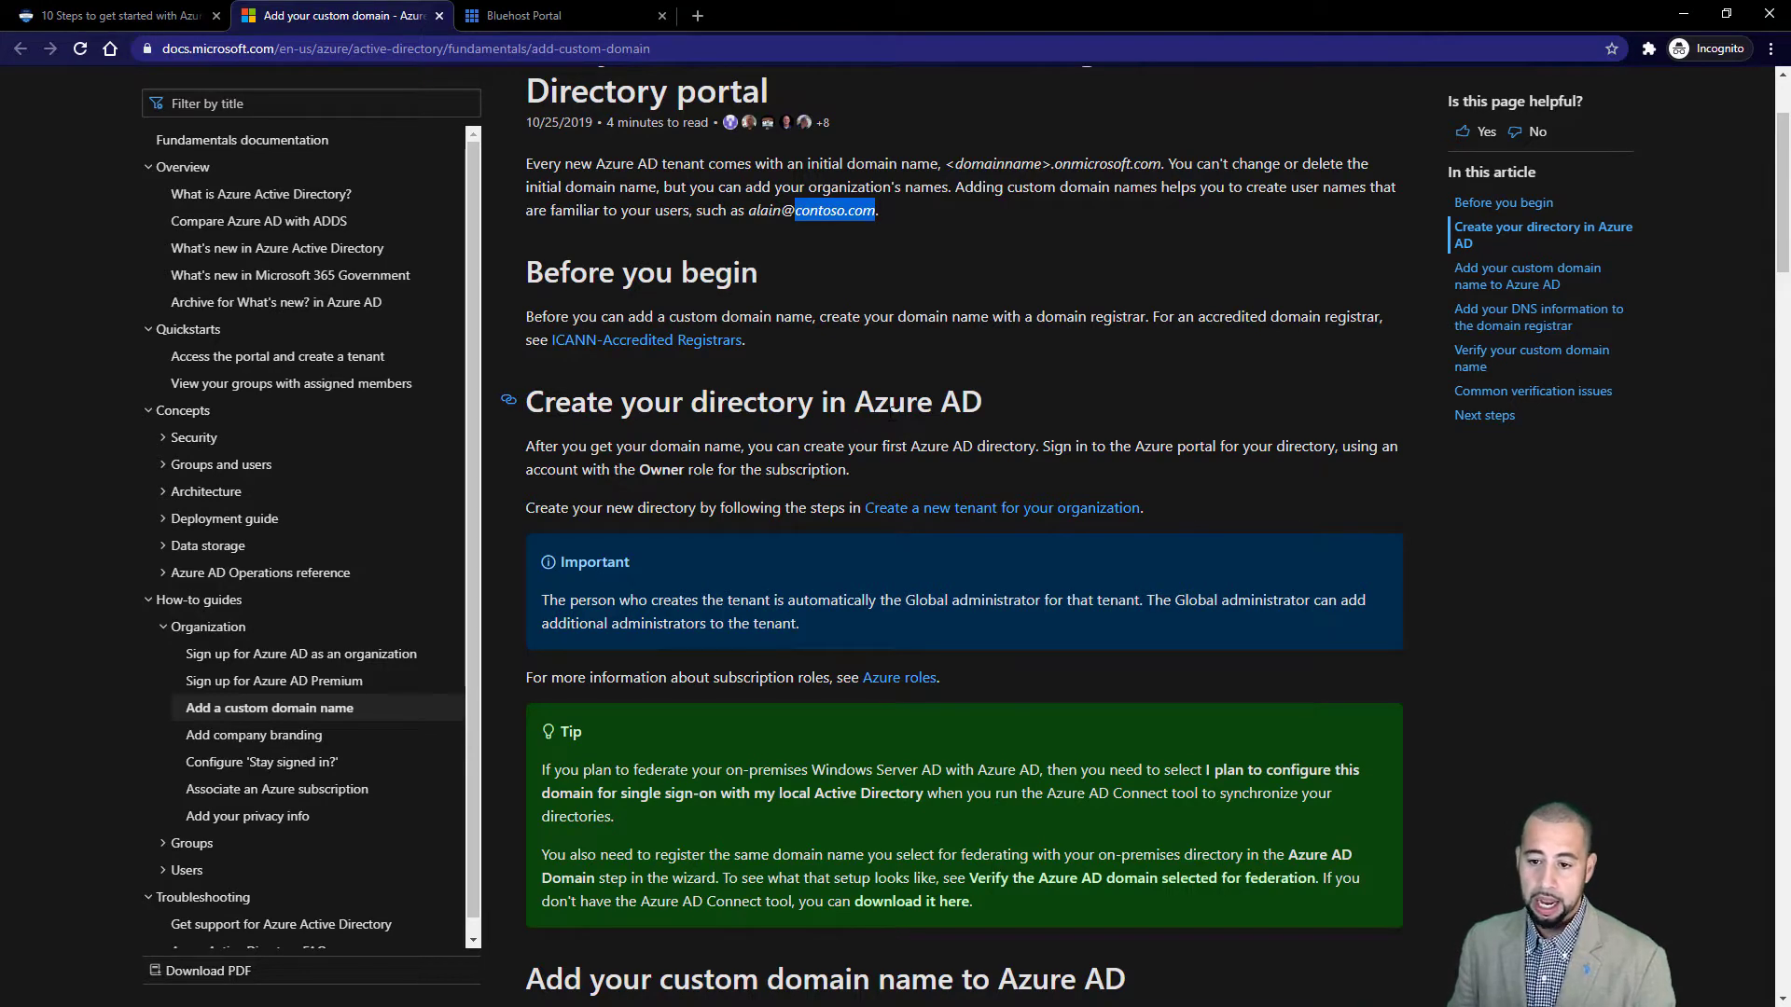
{"action": "left_click_drag", "start_coordinate": [705, 403], "coordinate": [975, 403]}
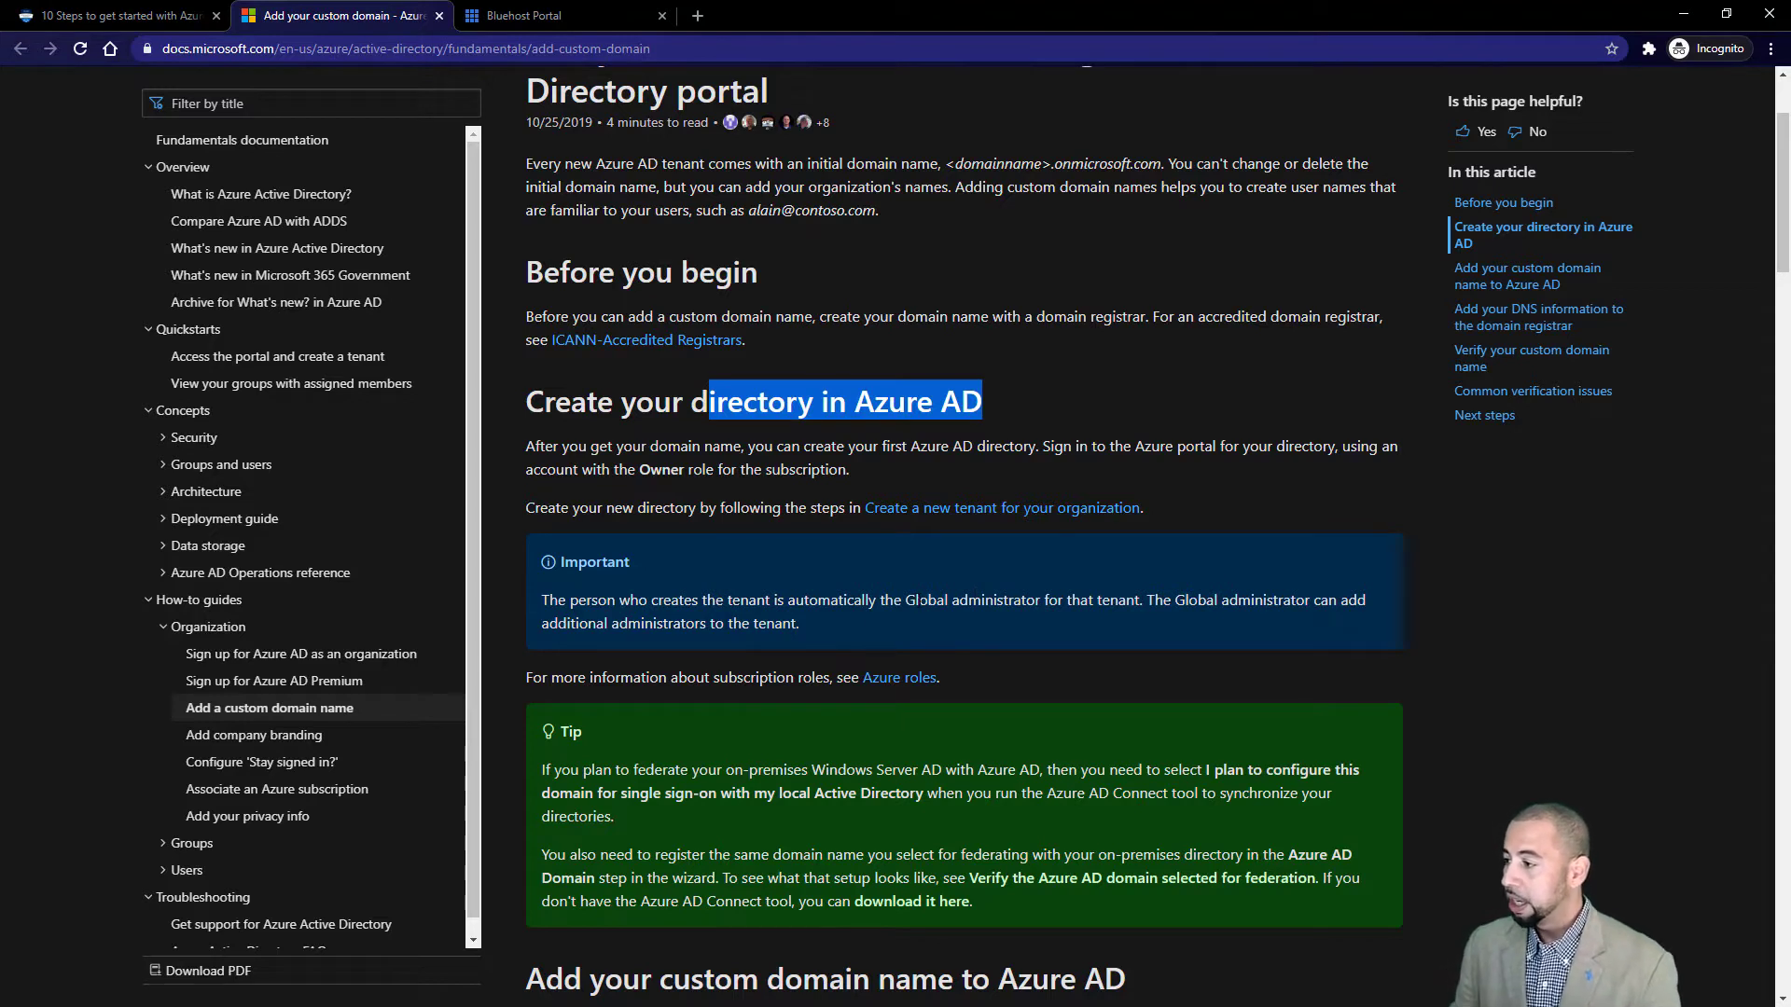
{"action": "left_click_drag", "start_coordinate": [903, 600], "coordinate": [1040, 602]}
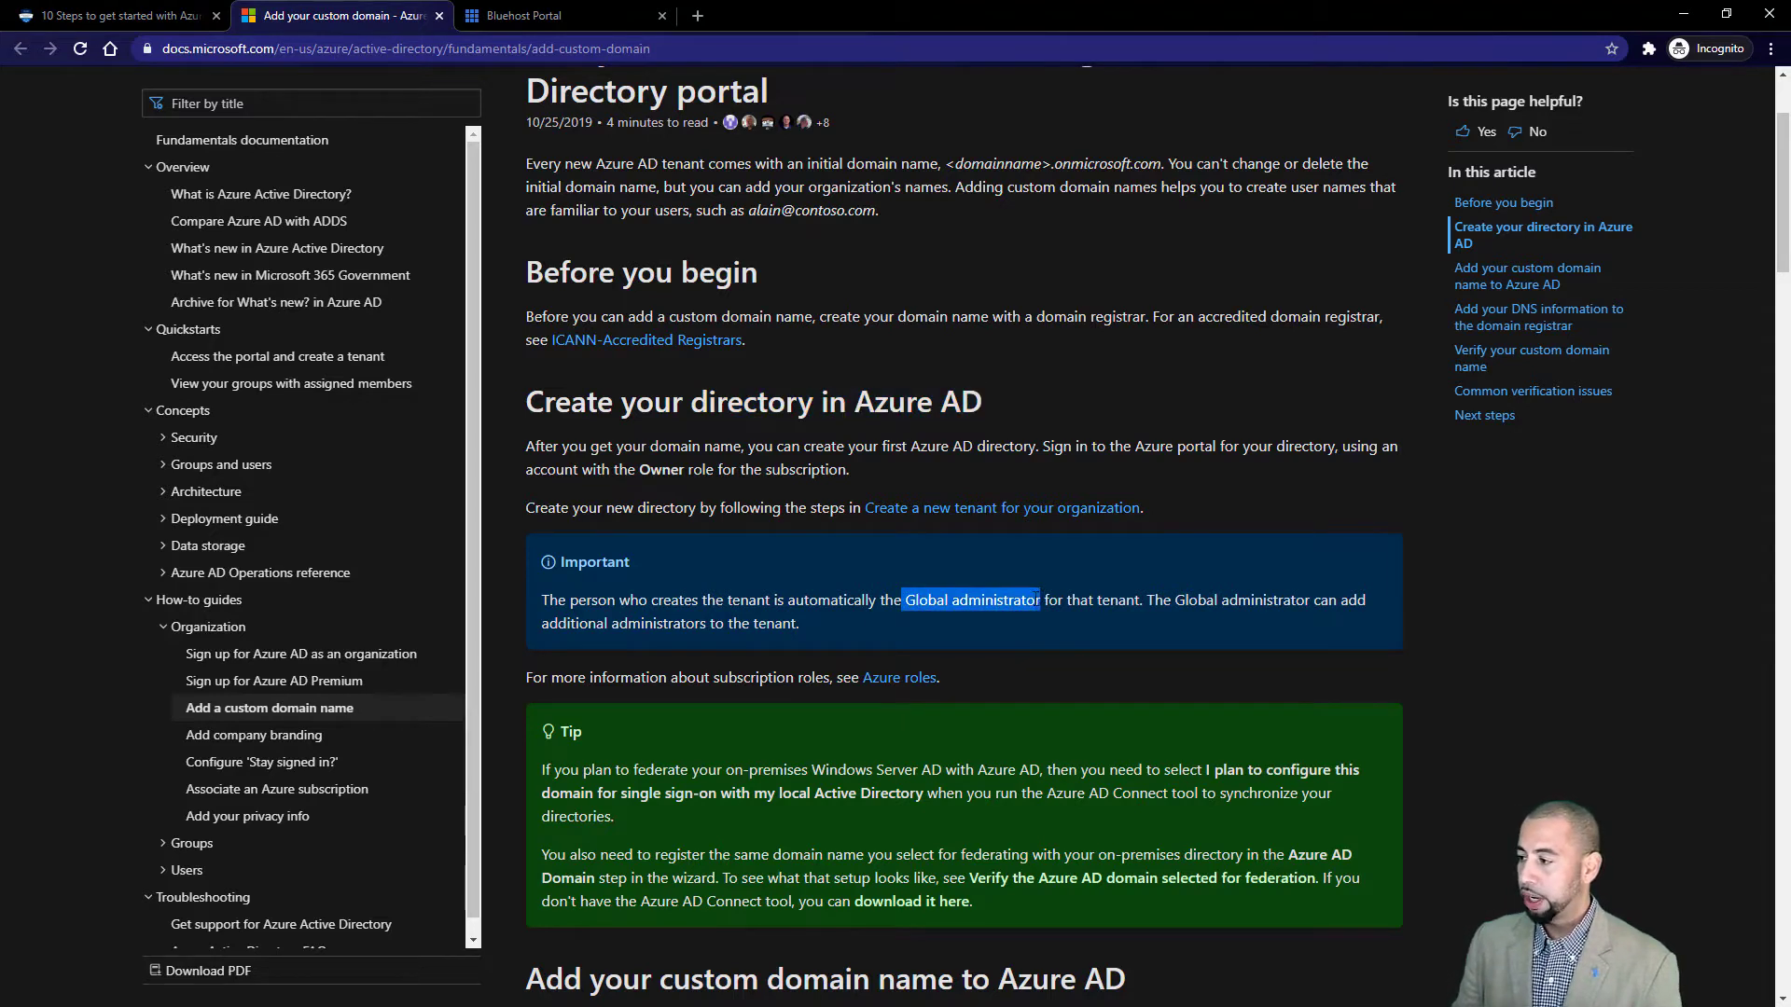
{"action": "scroll", "coordinate": [937, 580], "scroll_direction": "down", "scroll_amount": 1}
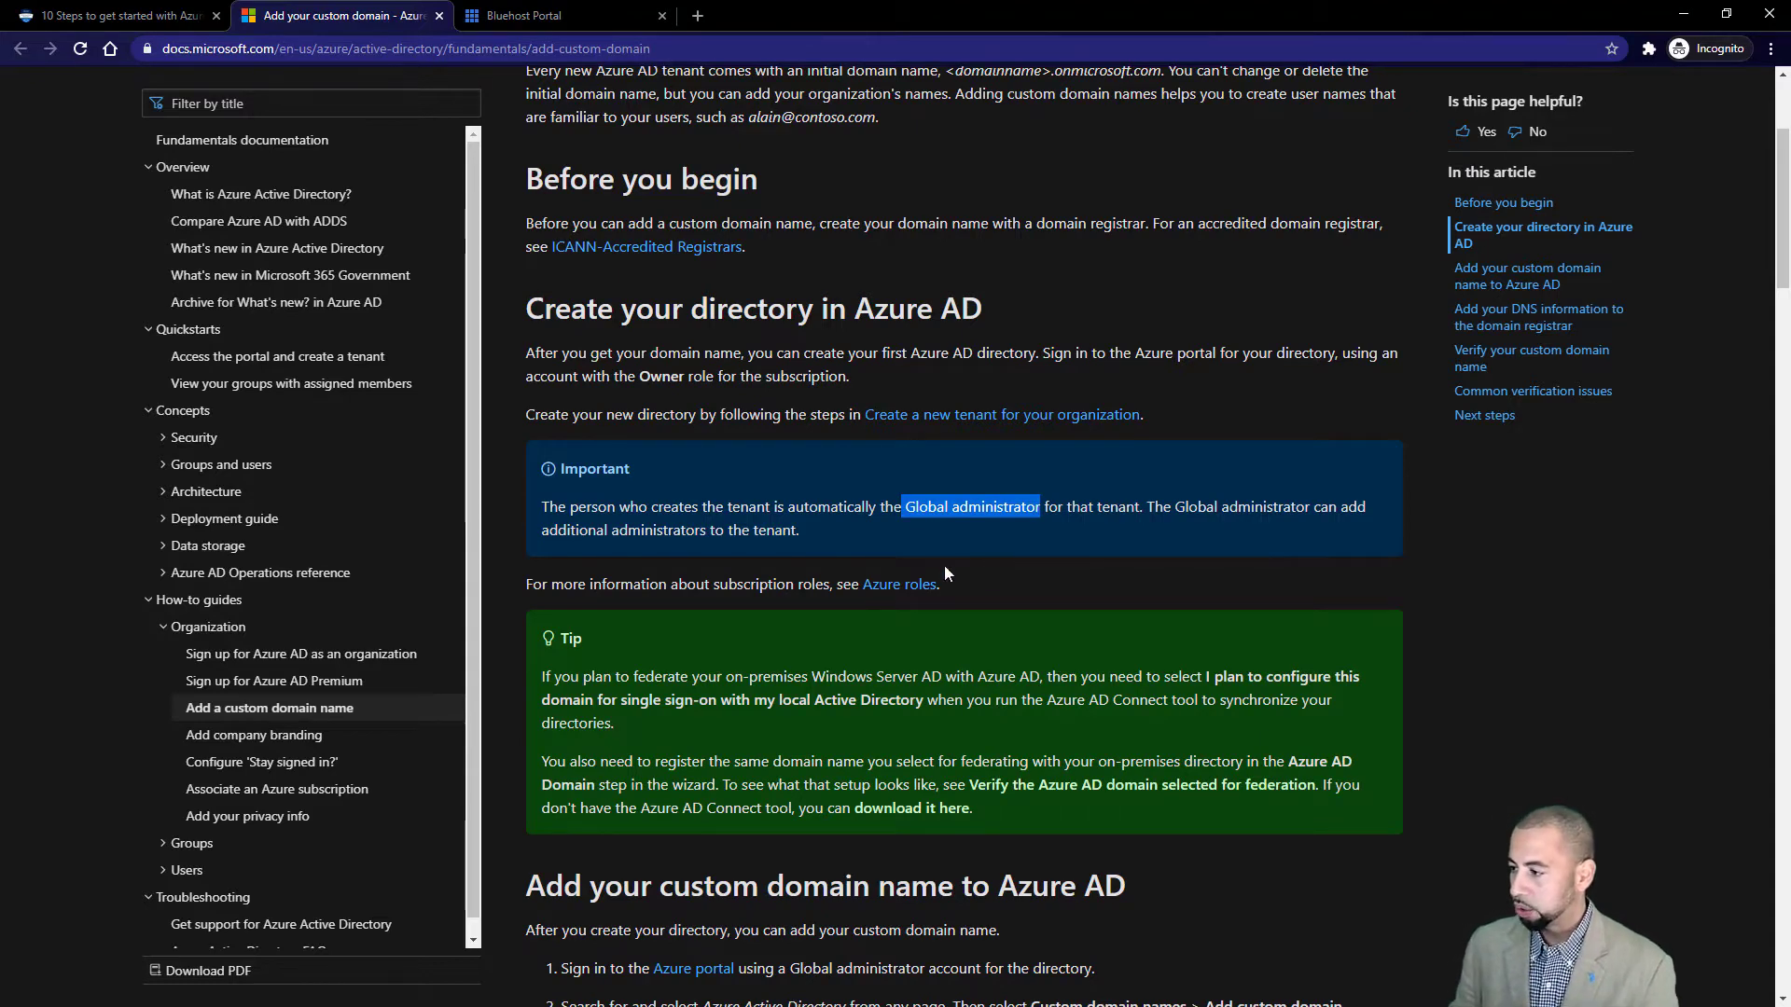
{"action": "scroll", "coordinate": [979, 611], "scroll_direction": "down", "scroll_amount": 4}
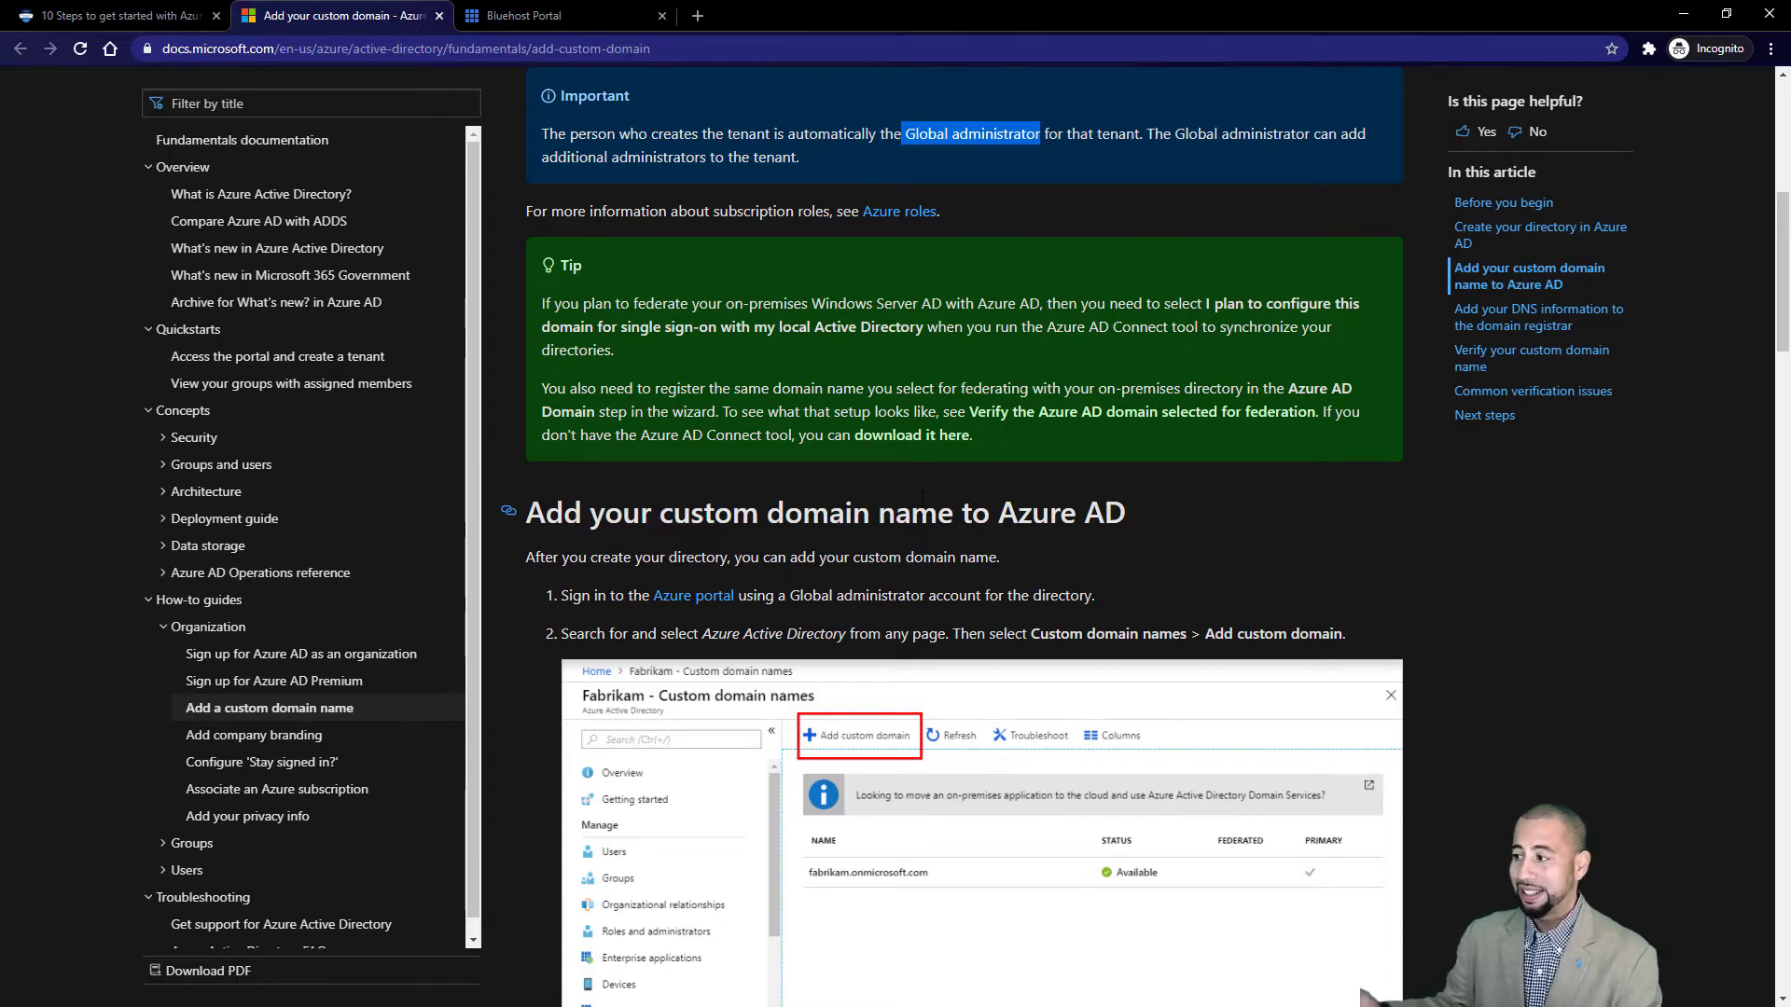
{"action": "left_click_drag", "start_coordinate": [1045, 327], "coordinate": [1168, 326]}
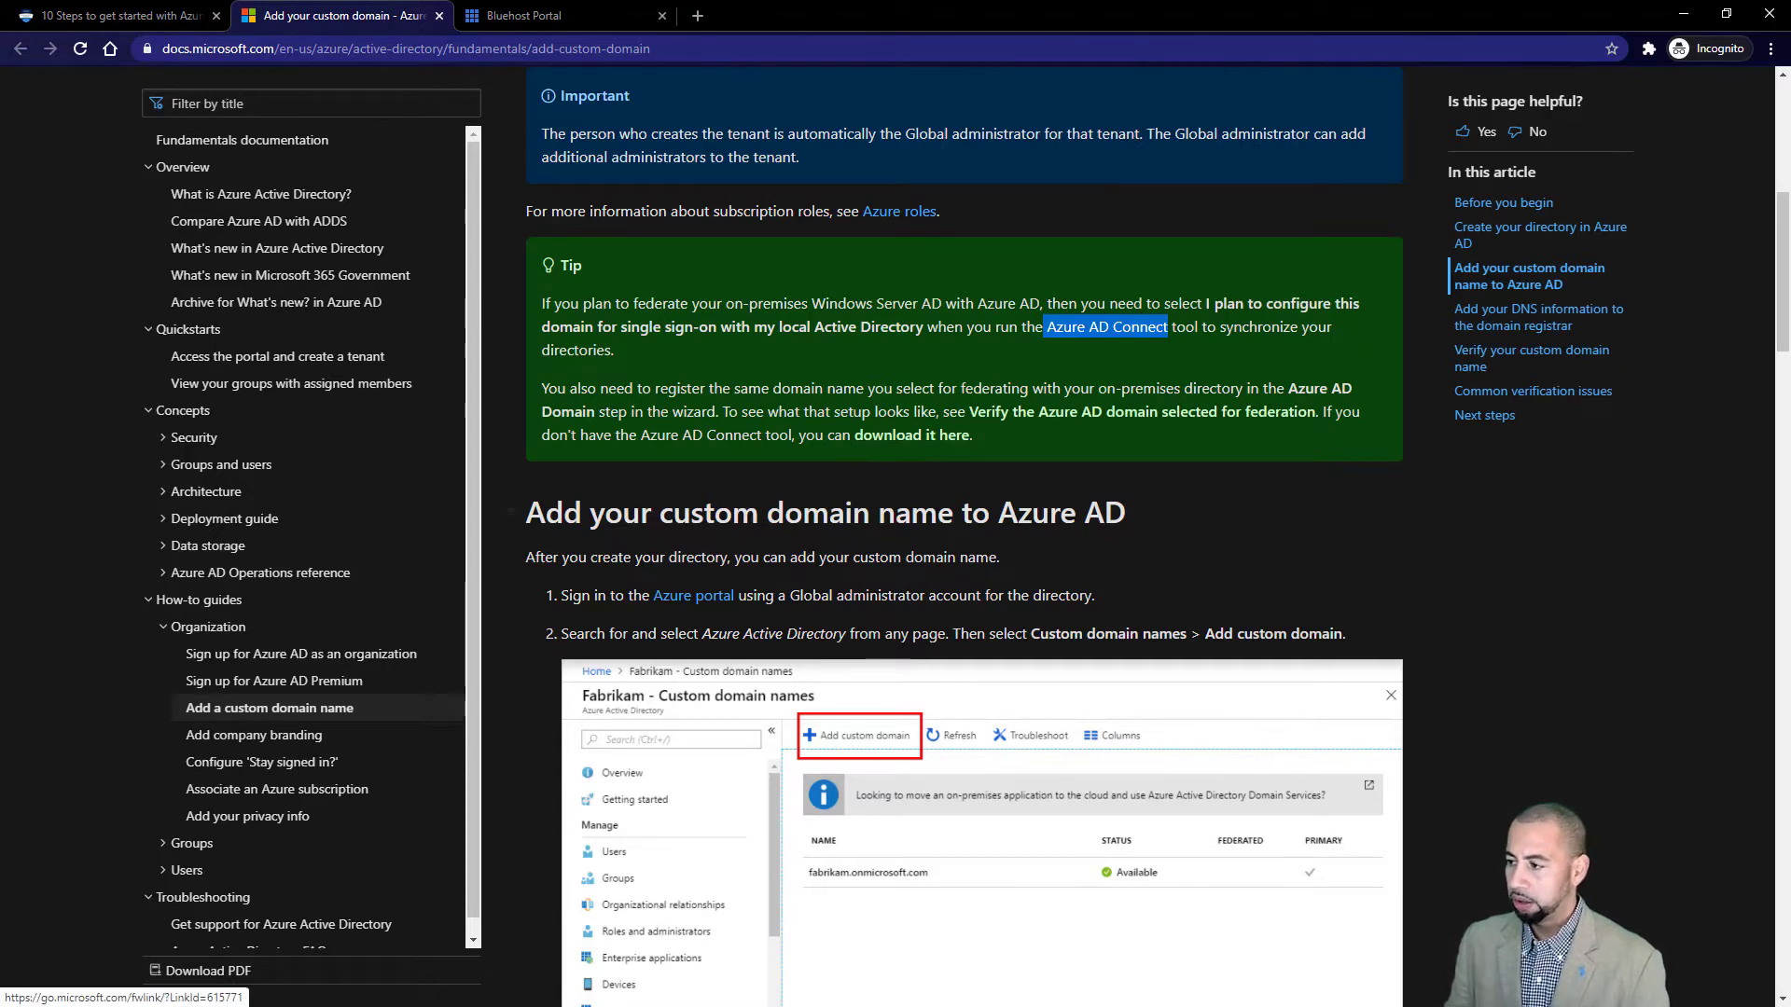
- Review the article's instructions for adding a custom domain name to Azure AD and its example DNS record details
{"action": "scroll", "coordinate": [1166, 555], "scroll_direction": "down", "scroll_amount": 3}
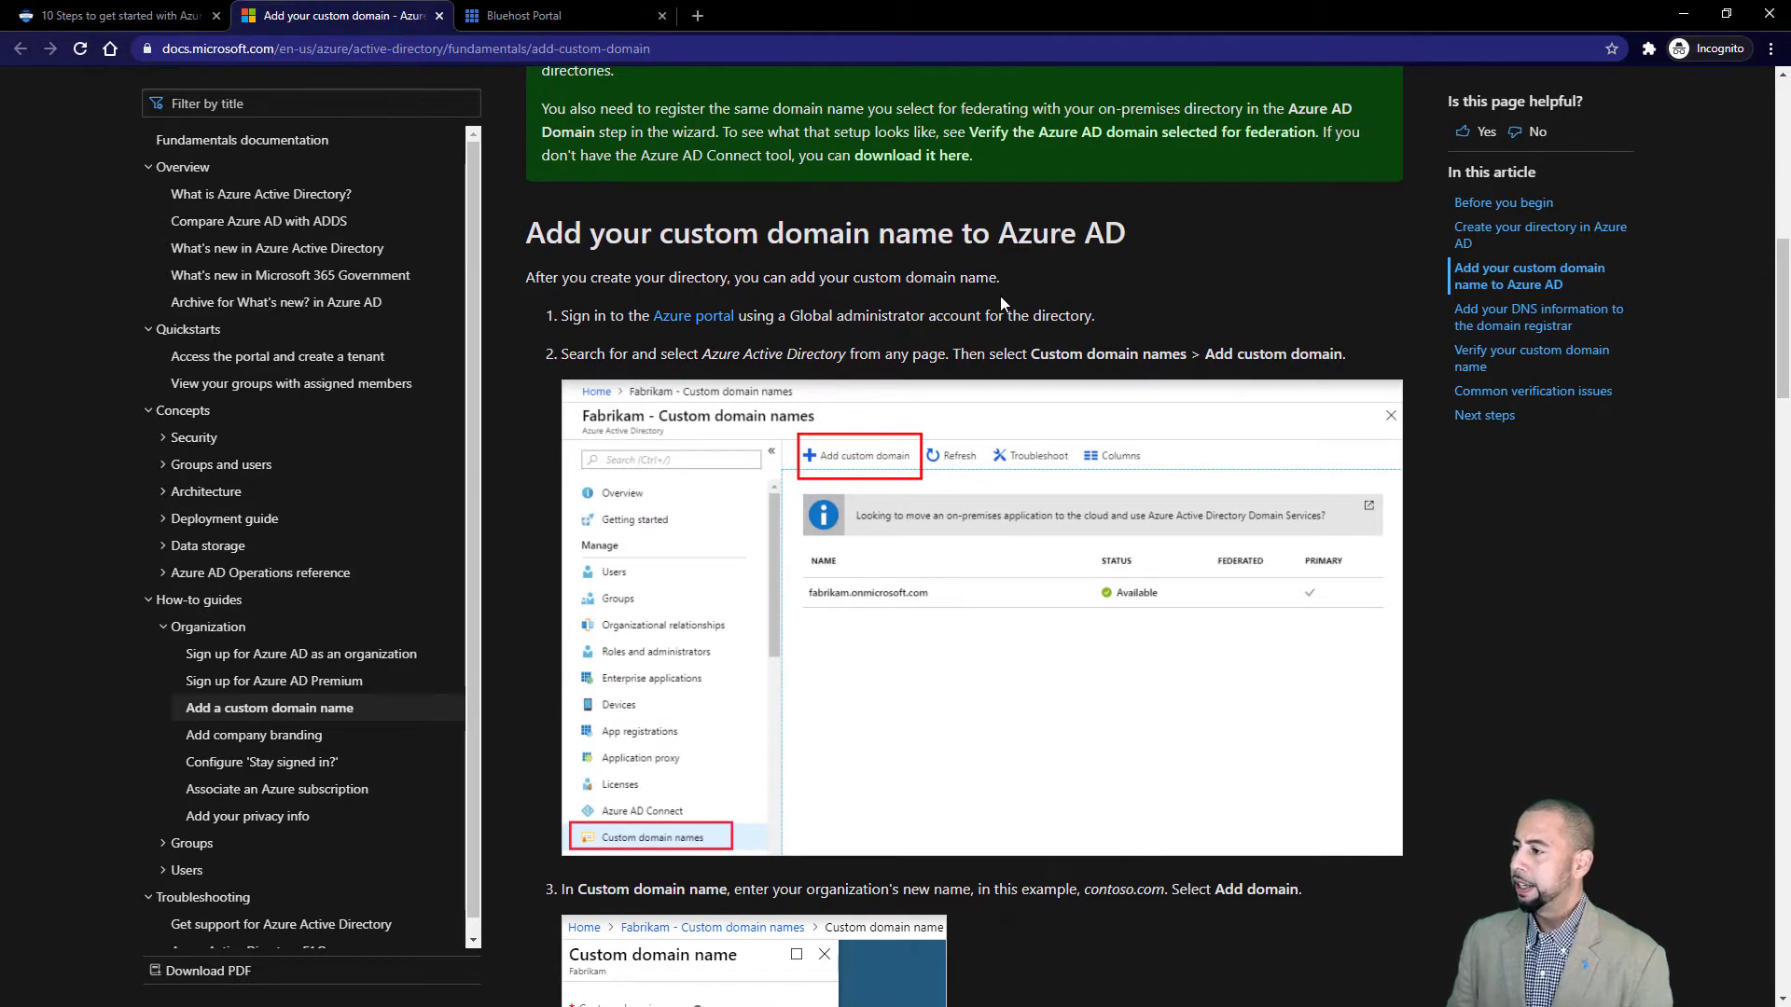
{"action": "scroll", "coordinate": [664, 735], "scroll_direction": "down", "scroll_amount": 1}
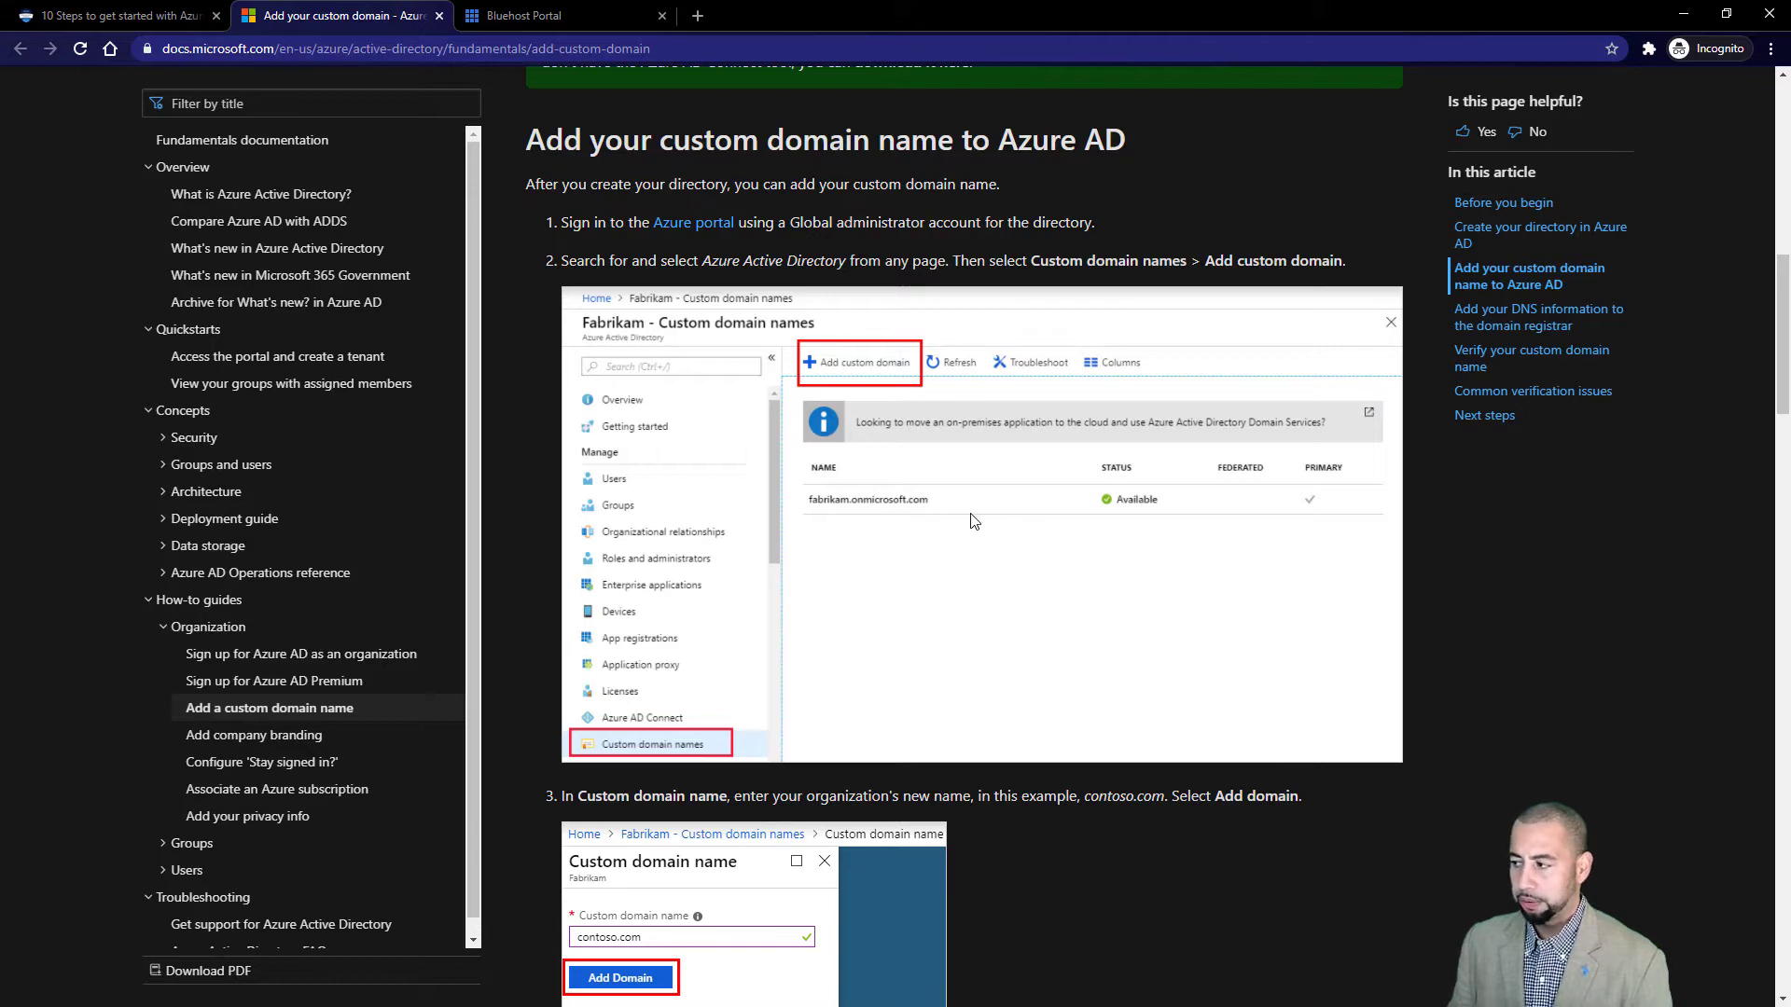
{"action": "scroll", "coordinate": [948, 628], "scroll_direction": "down", "scroll_amount": 3}
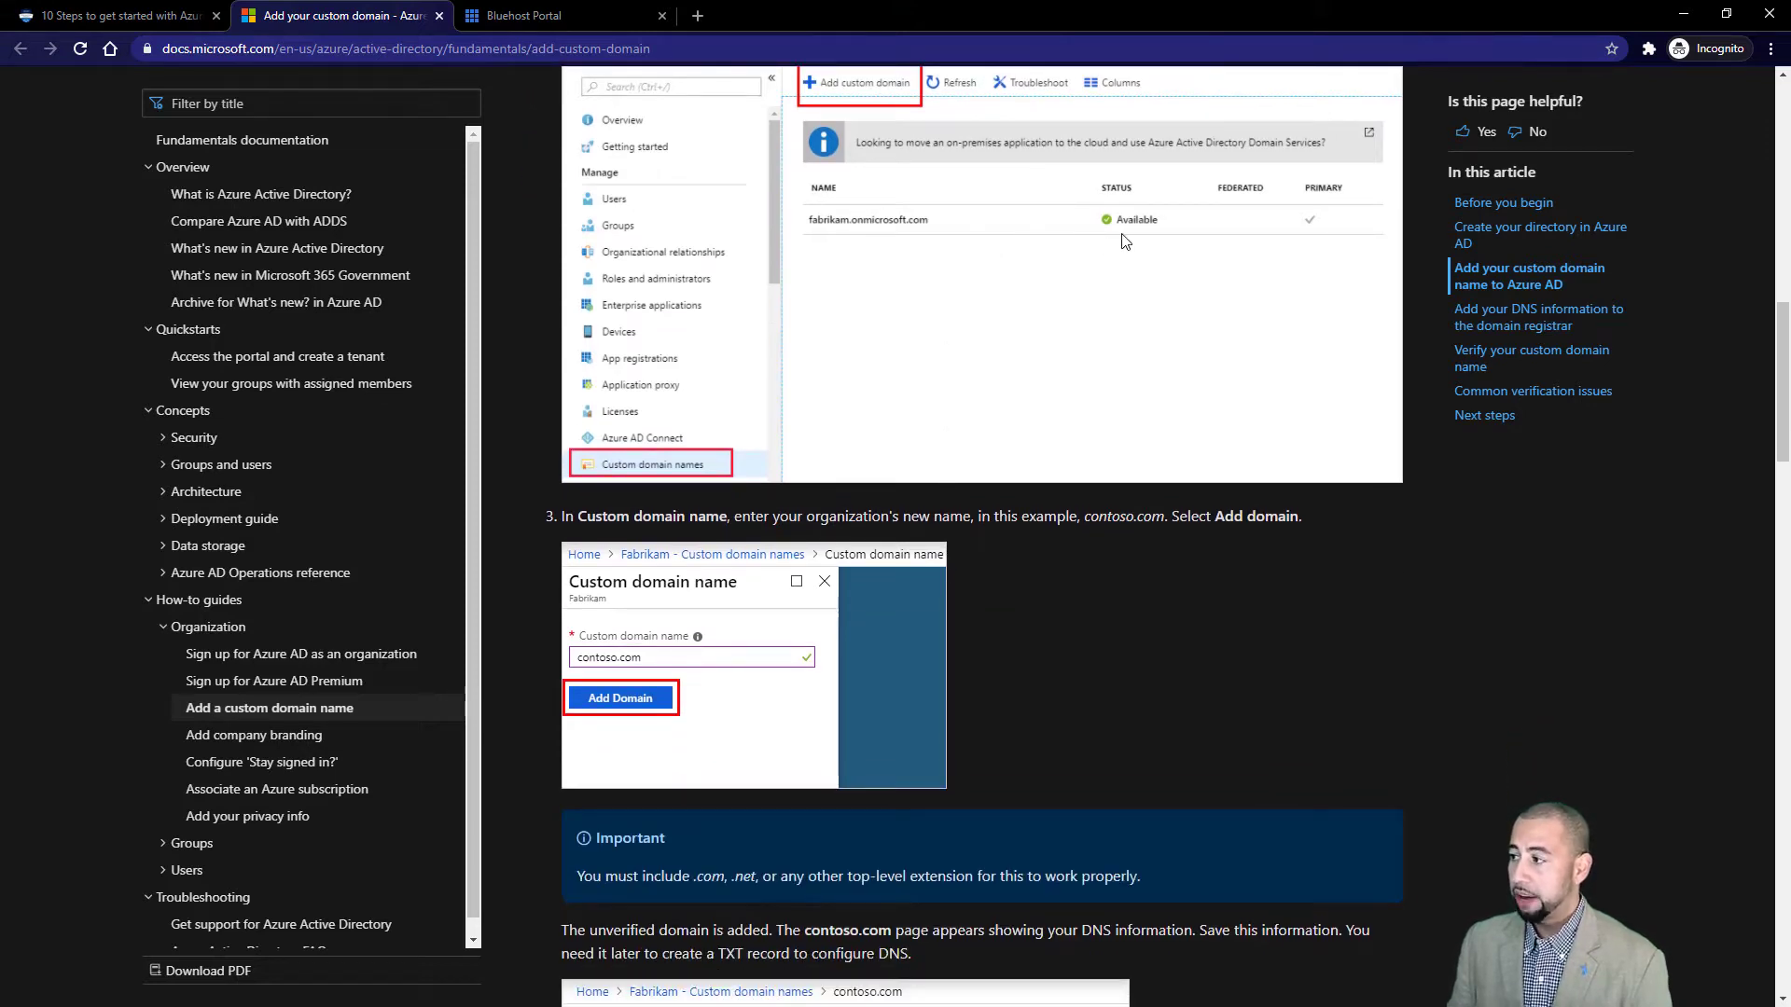
{"action": "scroll", "coordinate": [1015, 364], "scroll_direction": "up", "scroll_amount": 2}
{"action": "scroll", "coordinate": [1006, 477], "scroll_direction": "down", "scroll_amount": 2}
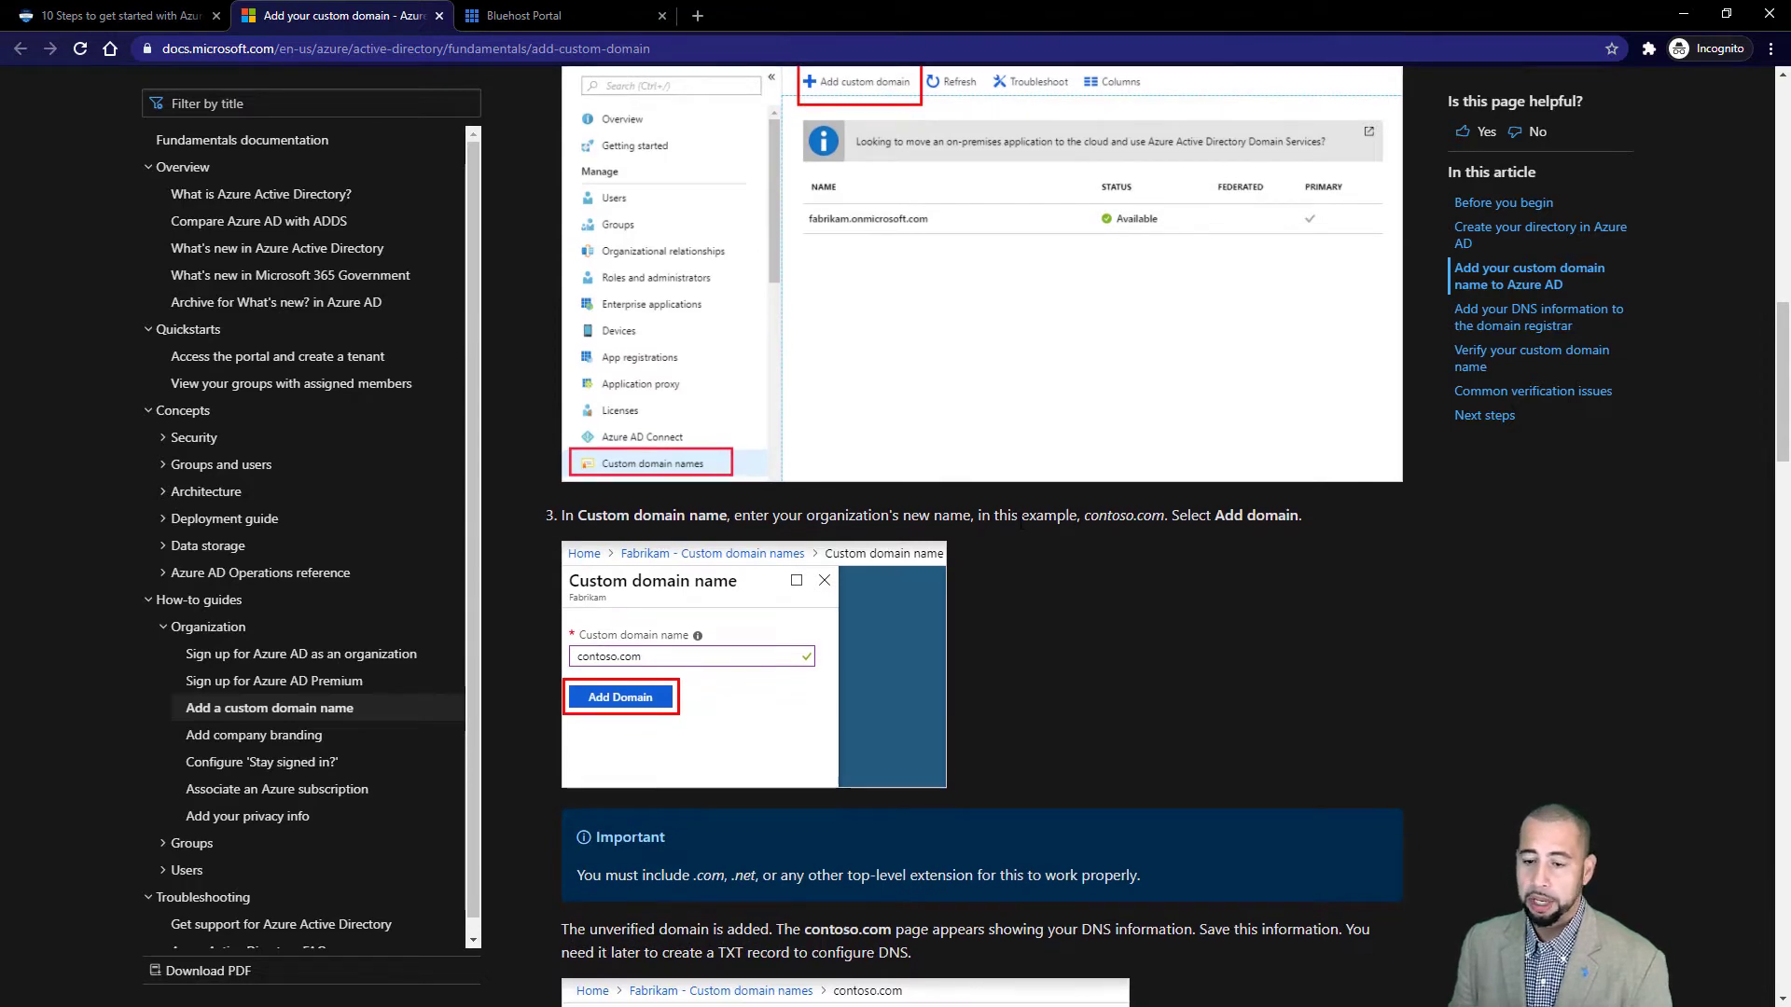
{"action": "scroll", "coordinate": [1020, 519], "scroll_direction": "down", "scroll_amount": 6}
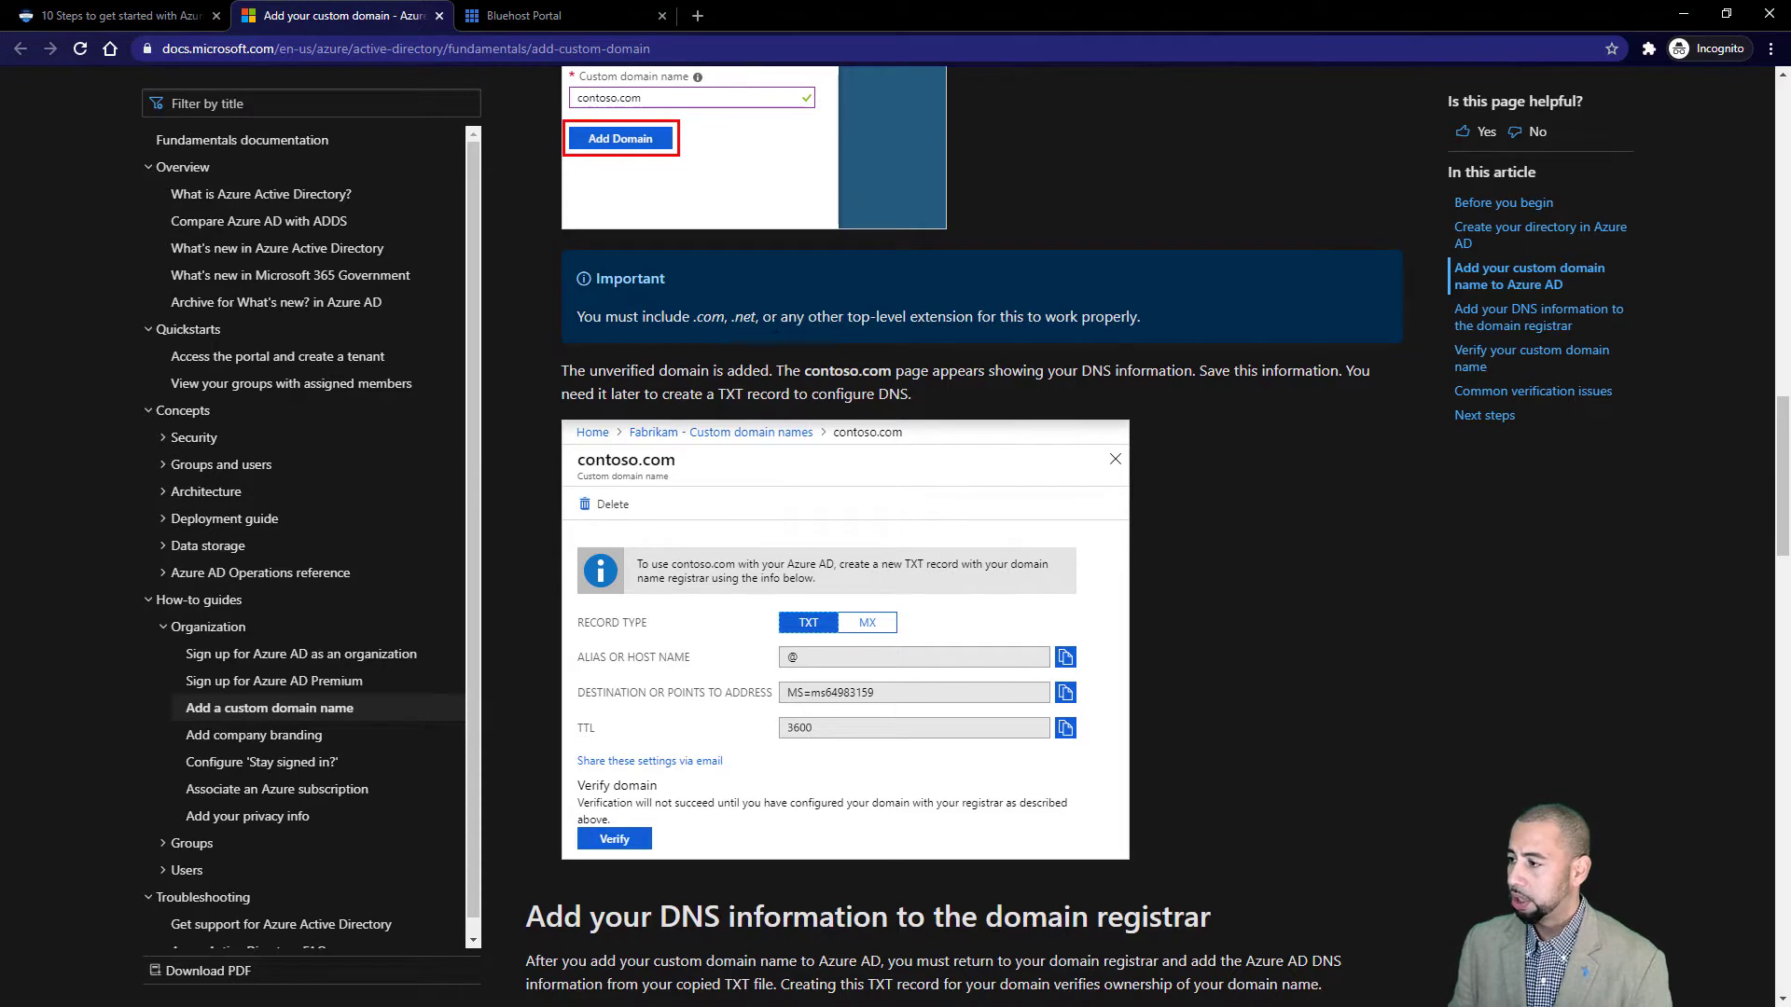
{"action": "scroll", "coordinate": [1077, 524], "scroll_direction": "down", "scroll_amount": 1}
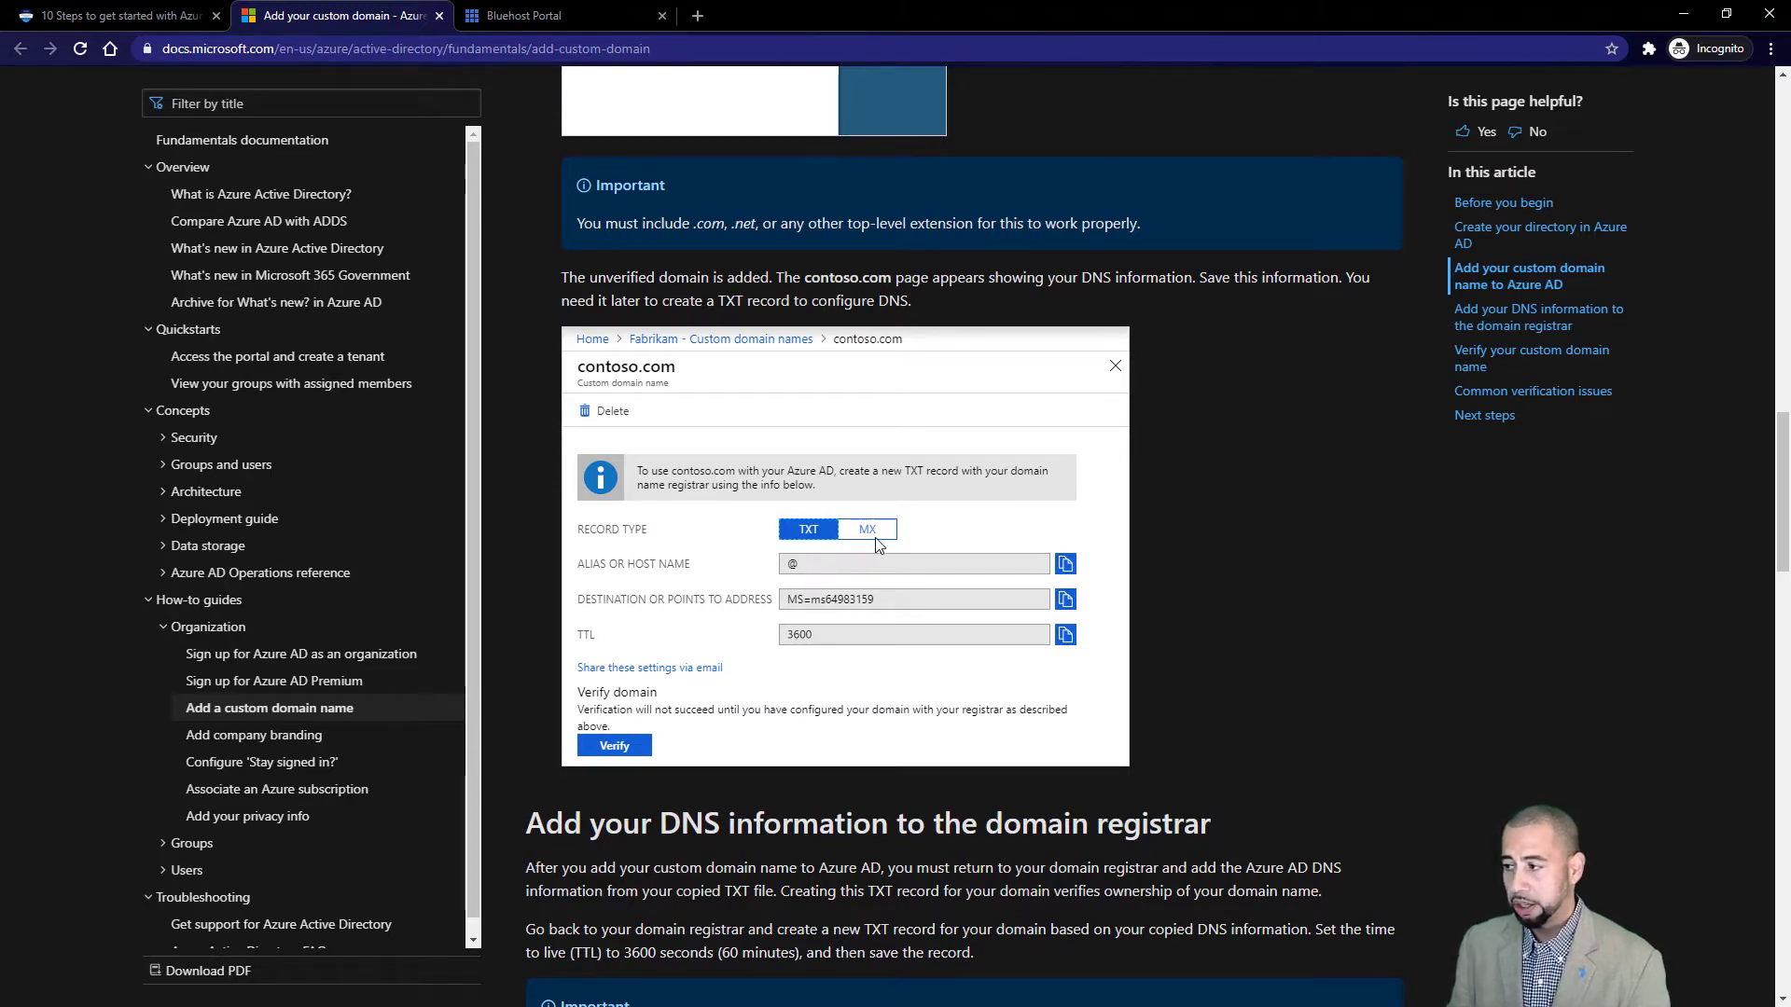
{"action": "scroll", "coordinate": [821, 668], "scroll_direction": "down", "scroll_amount": 4}
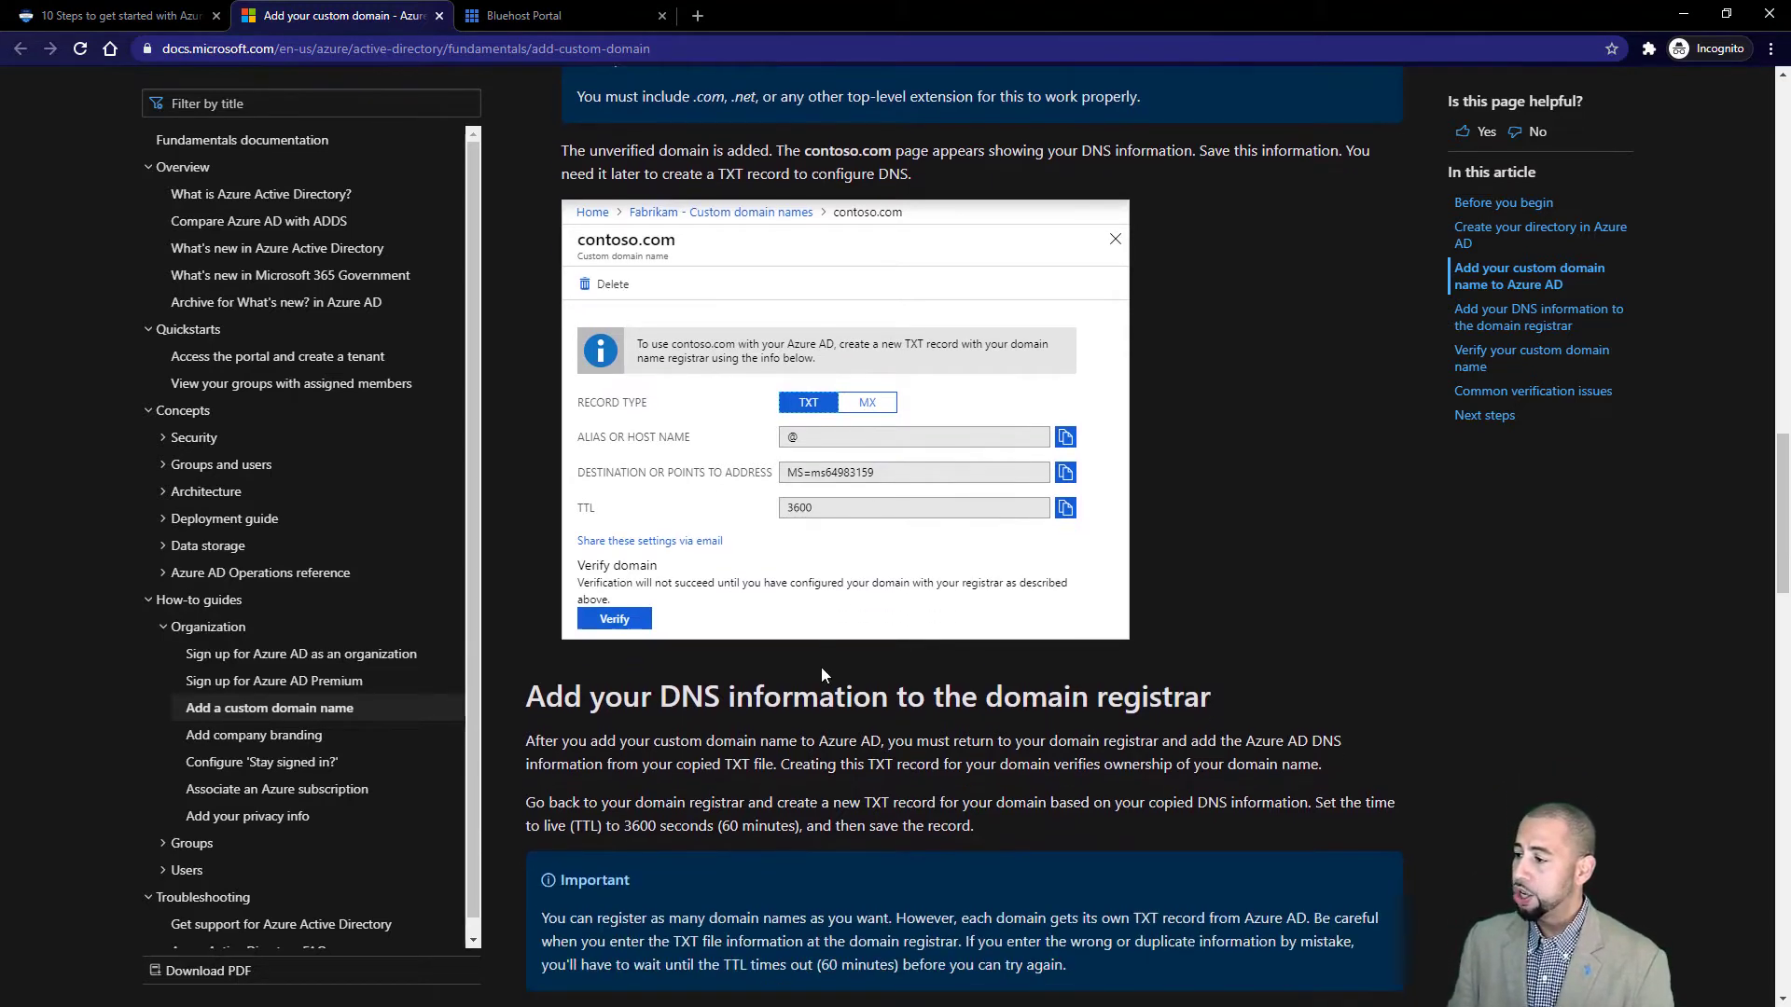
- Examine the article's section on adding DNS information to the domain registrar, including the TTL guidance
{"action": "left_click_drag", "start_coordinate": [692, 452], "coordinate": [1212, 451]}
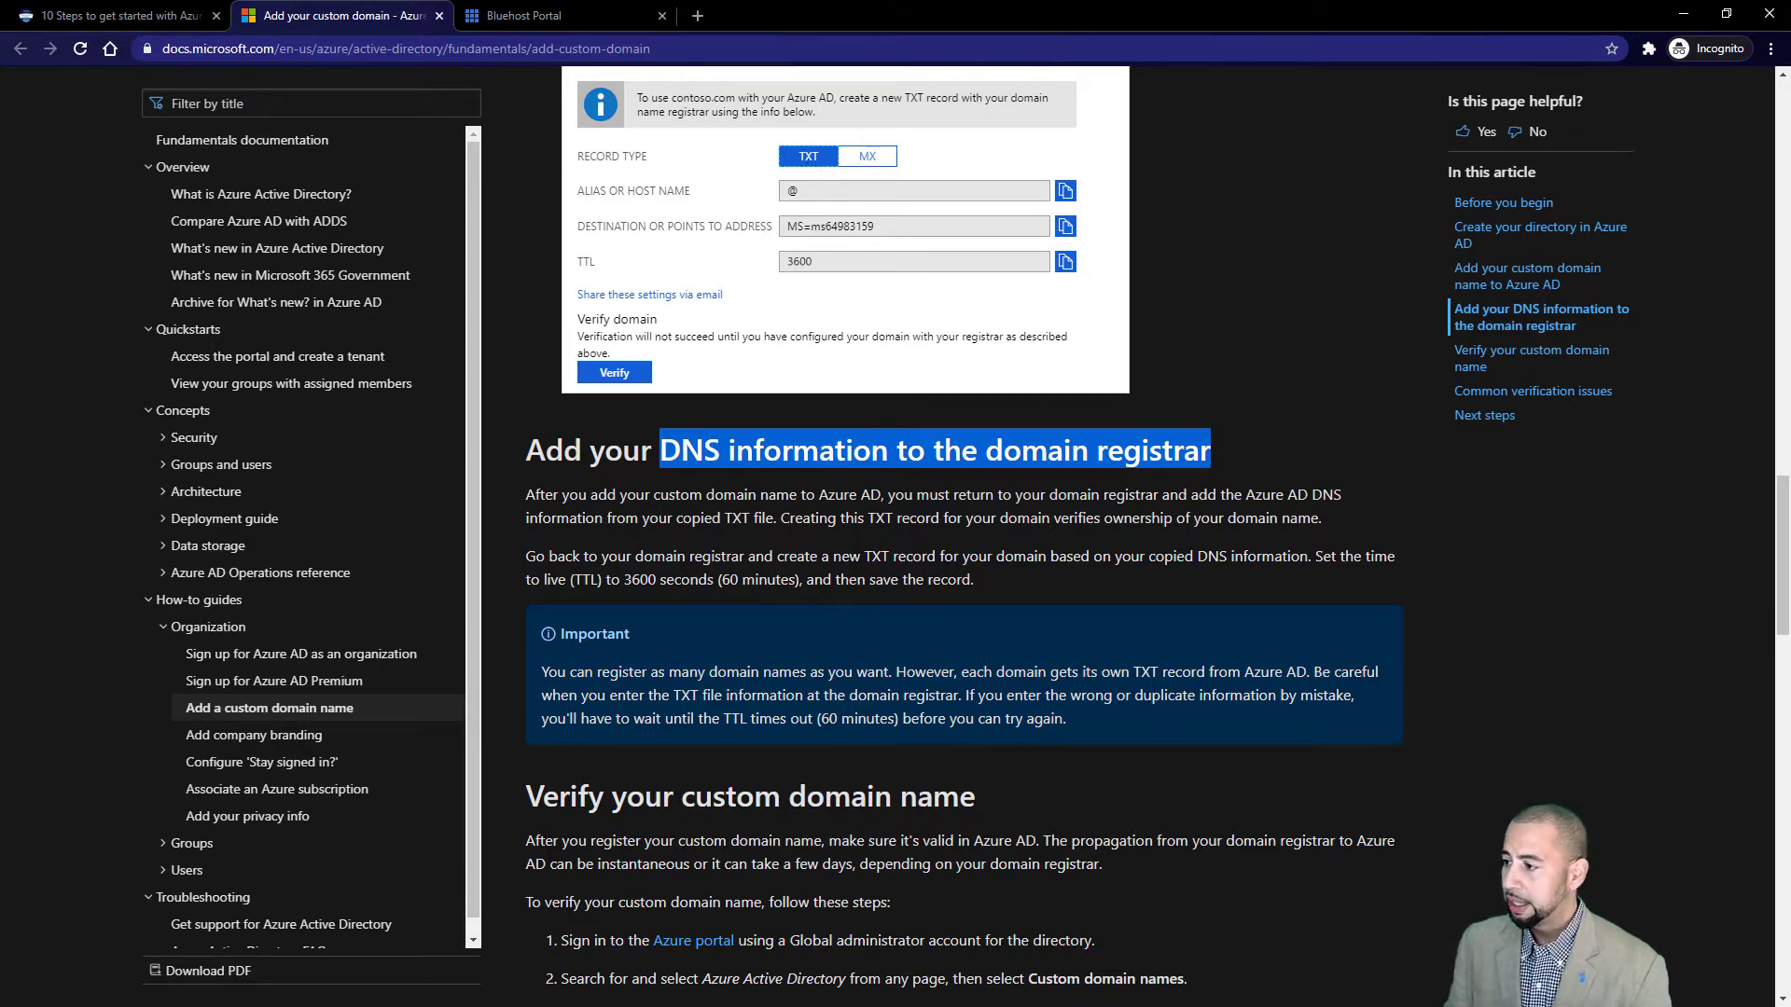
{"action": "left_click_drag", "start_coordinate": [582, 580], "coordinate": [814, 579]}
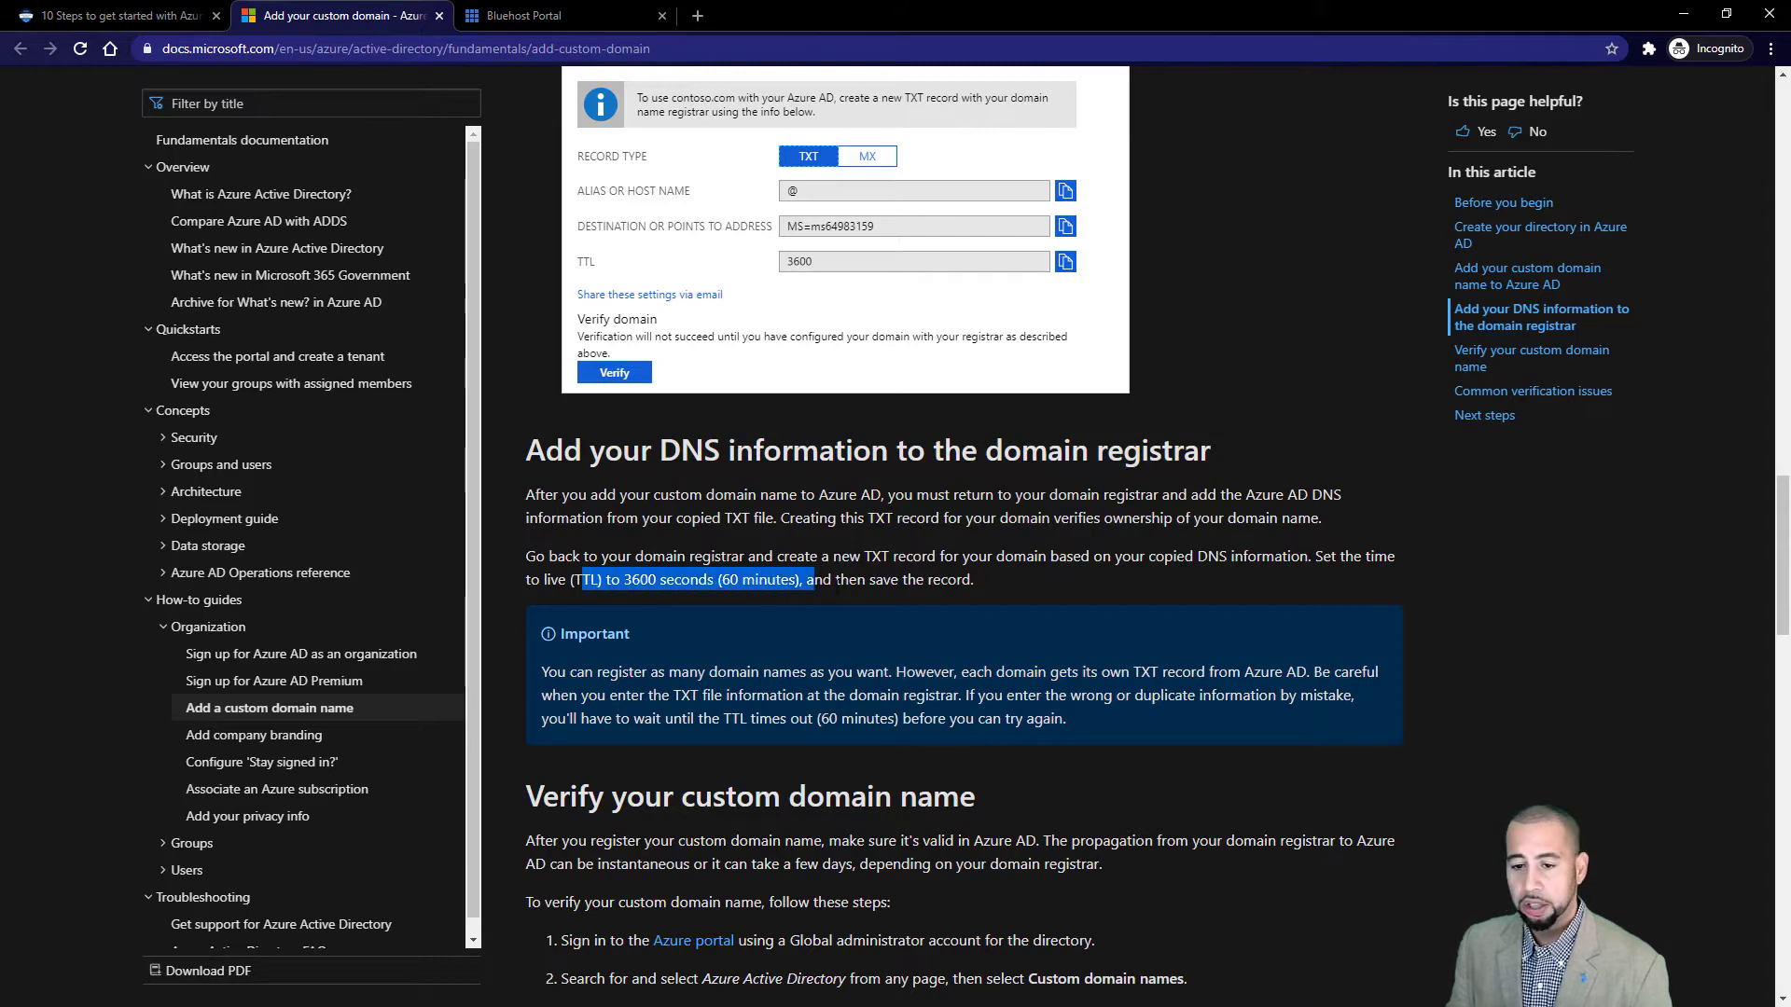
{"action": "scroll", "coordinate": [843, 634], "scroll_direction": "down", "scroll_amount": 2}
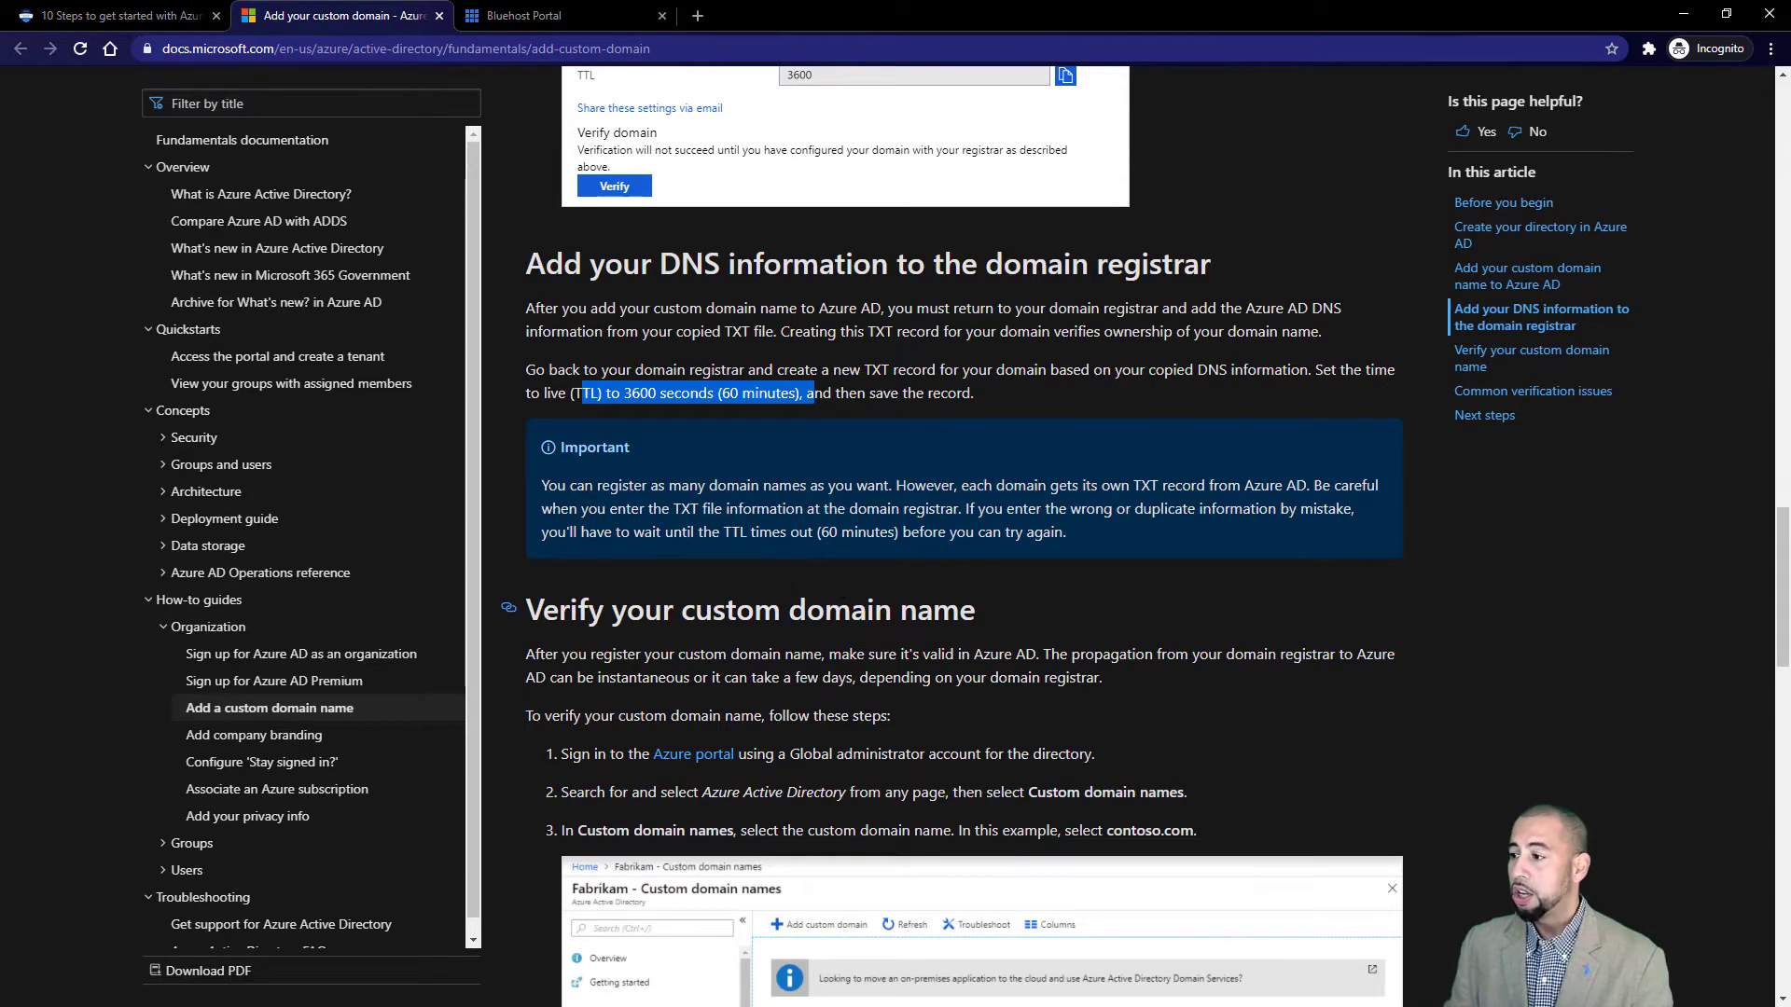
{"action": "scroll", "coordinate": [961, 560], "scroll_direction": "down", "scroll_amount": 2}
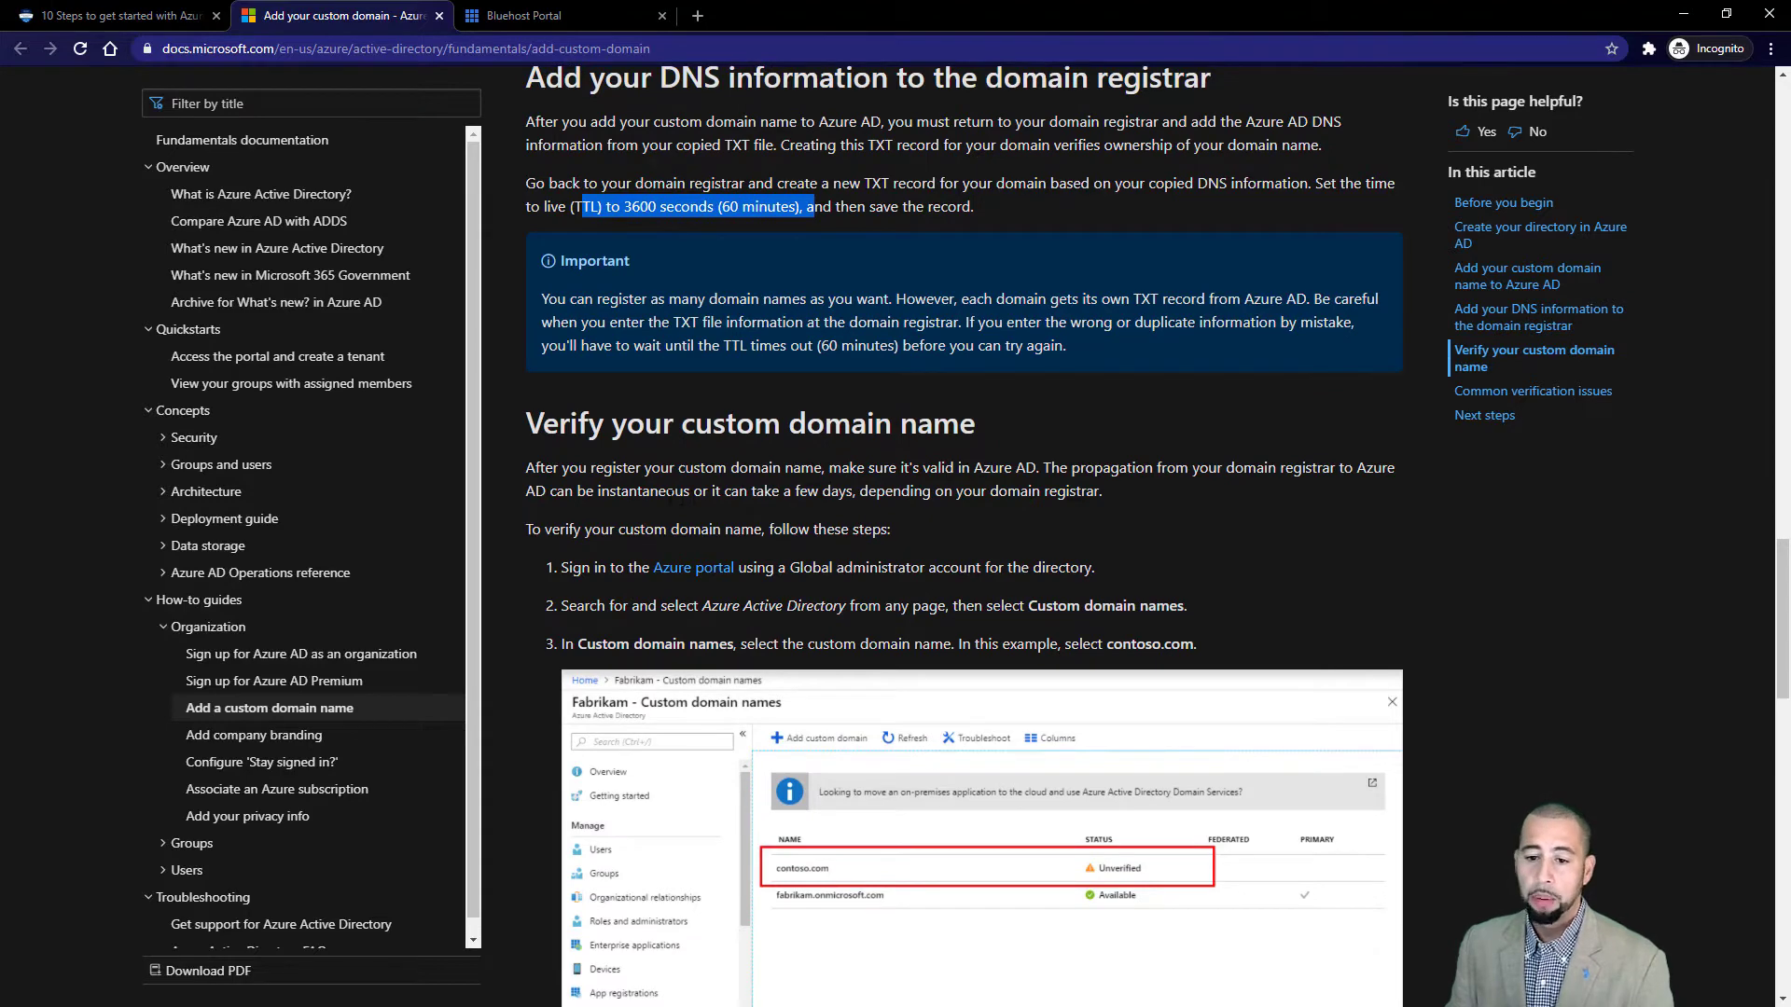
- Read the article's sections on verifying the custom domain name and common verification issues, and return to the start of the article
{"action": "left_click_drag", "start_coordinate": [560, 424], "coordinate": [961, 424]}
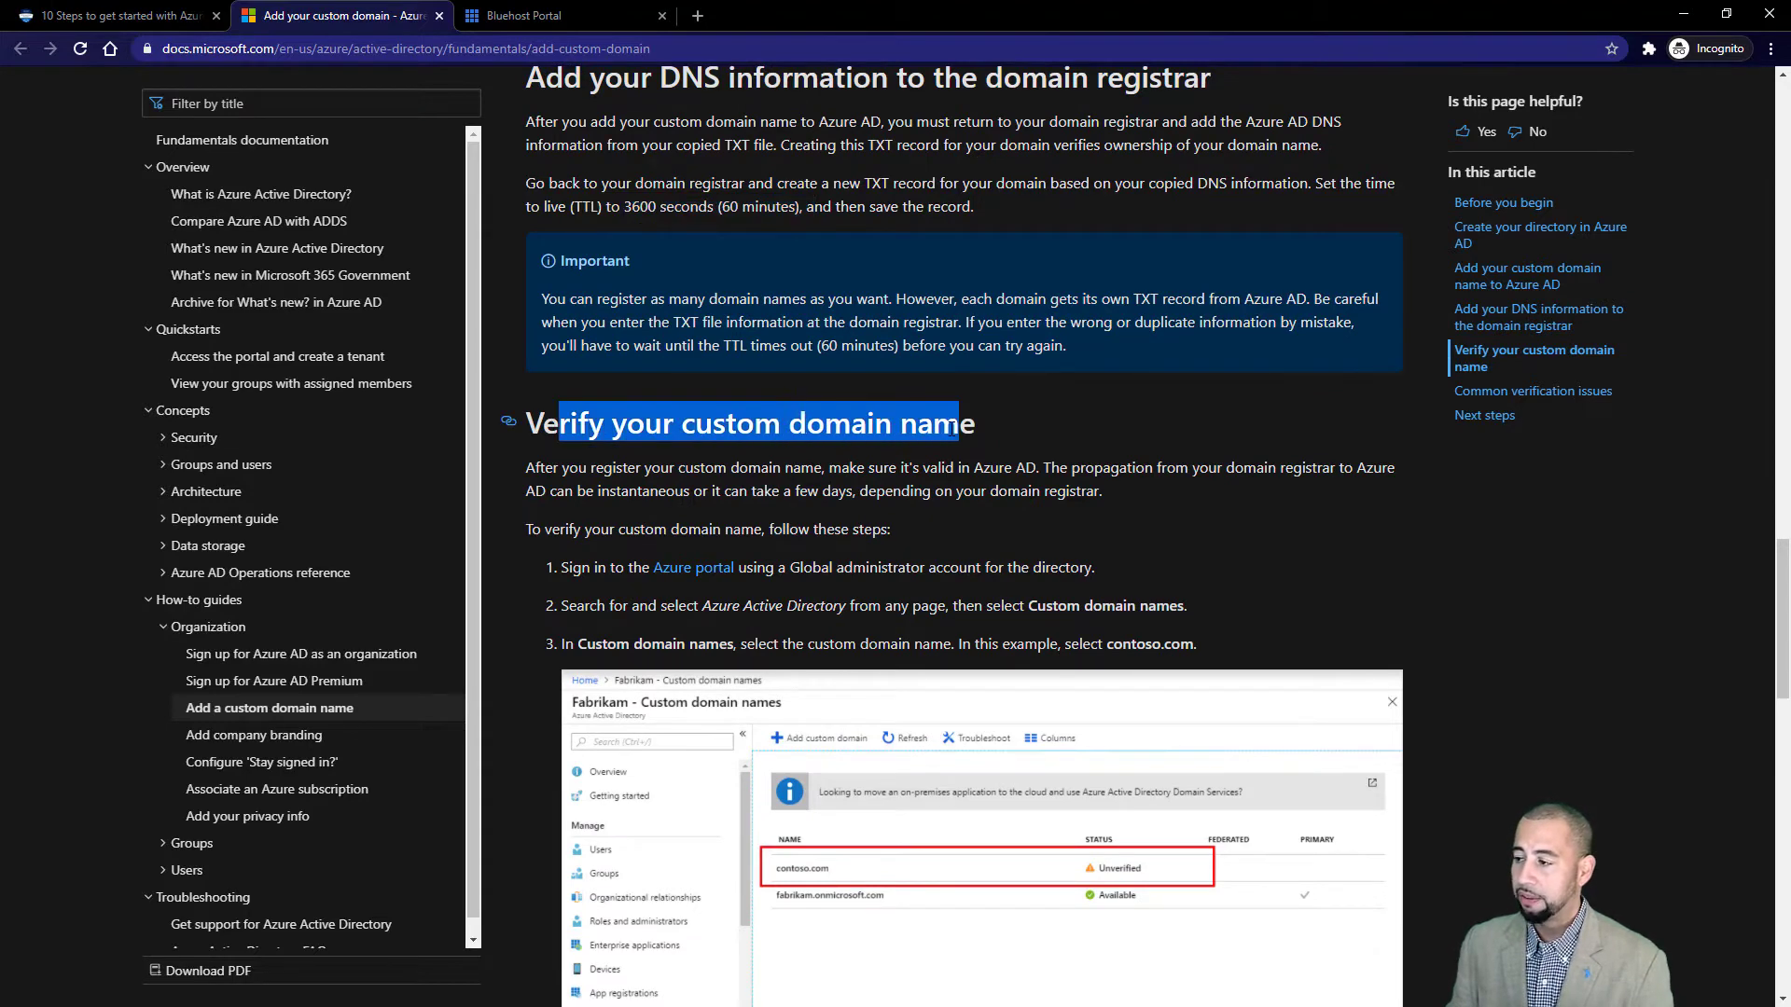
{"action": "scroll", "coordinate": [839, 606], "scroll_direction": "down", "scroll_amount": 2}
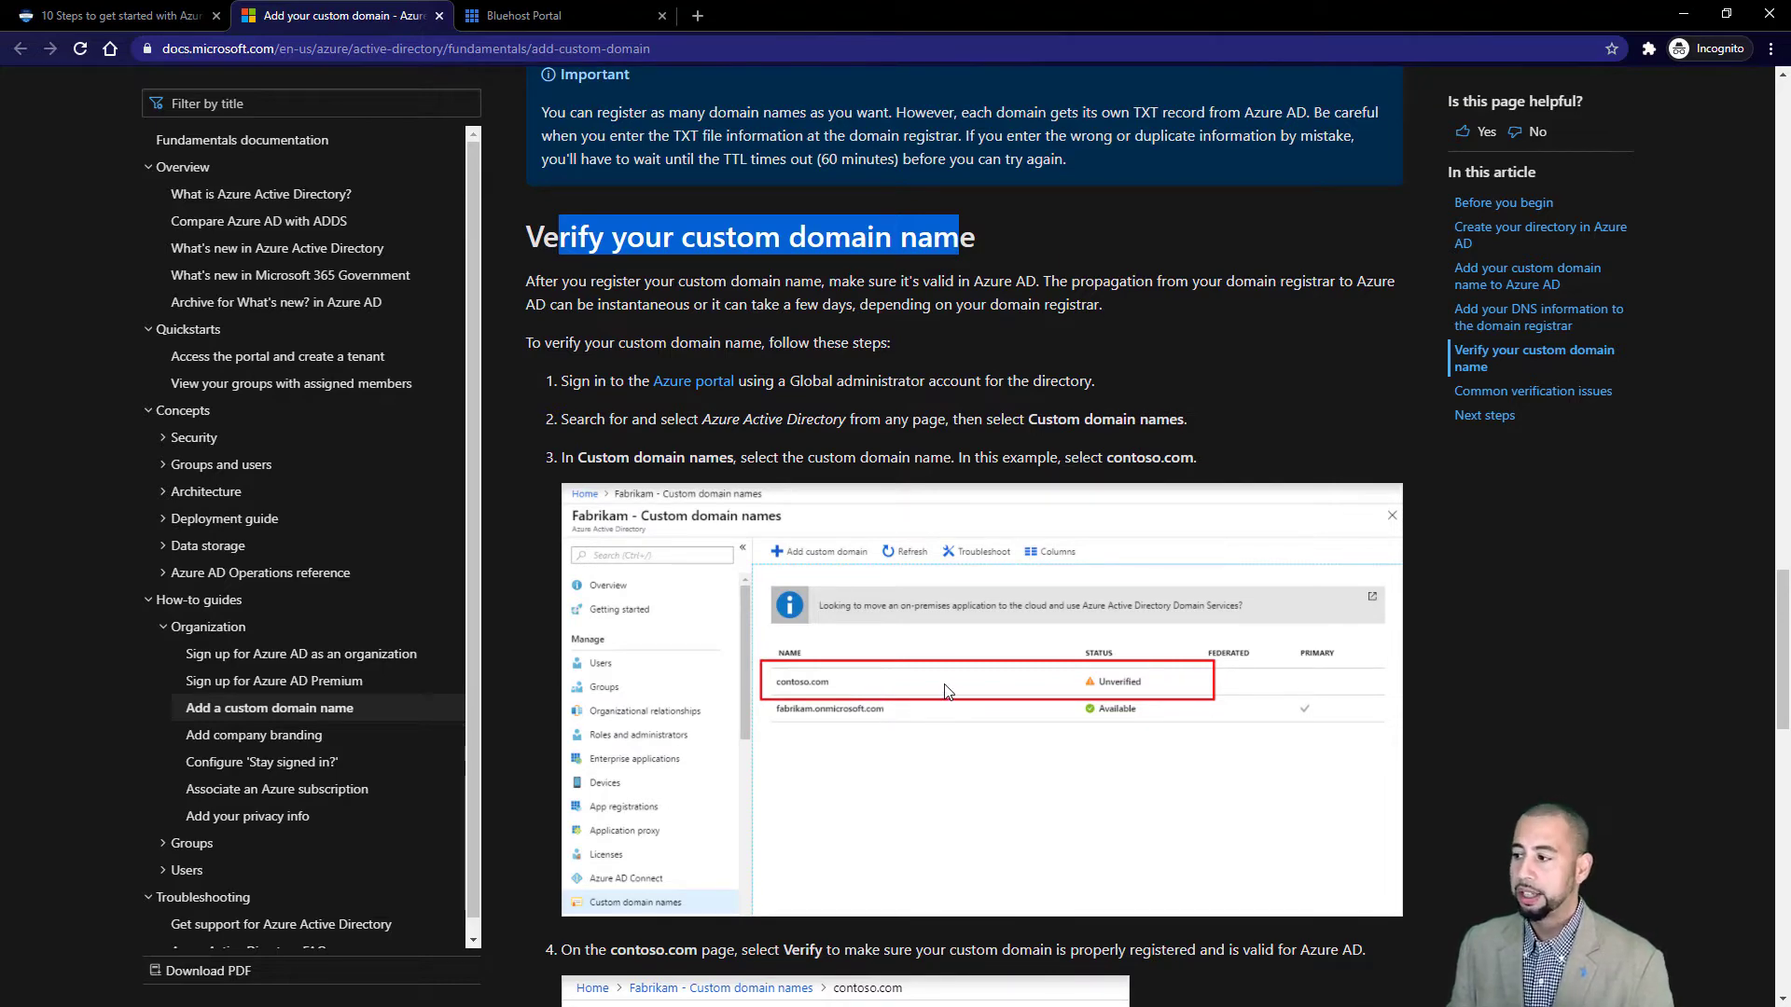
{"action": "scroll", "coordinate": [947, 691], "scroll_direction": "down", "scroll_amount": 4}
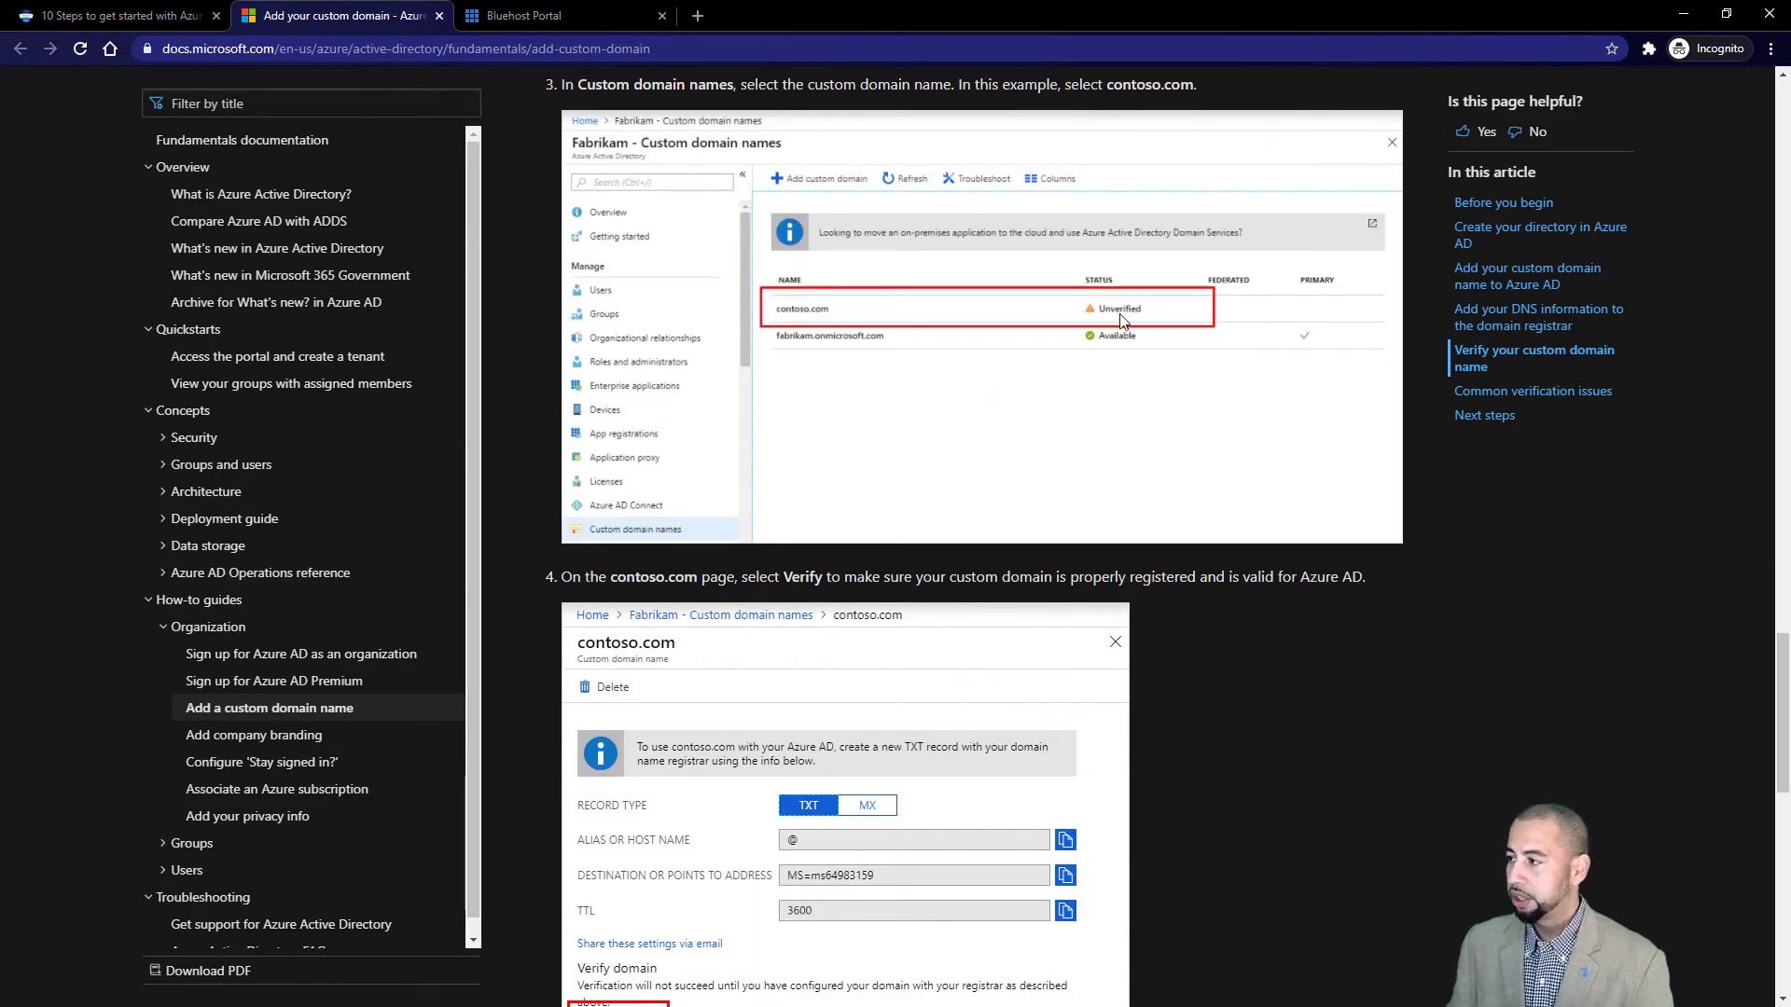
{"action": "scroll", "coordinate": [921, 698], "scroll_direction": "down", "scroll_amount": 2}
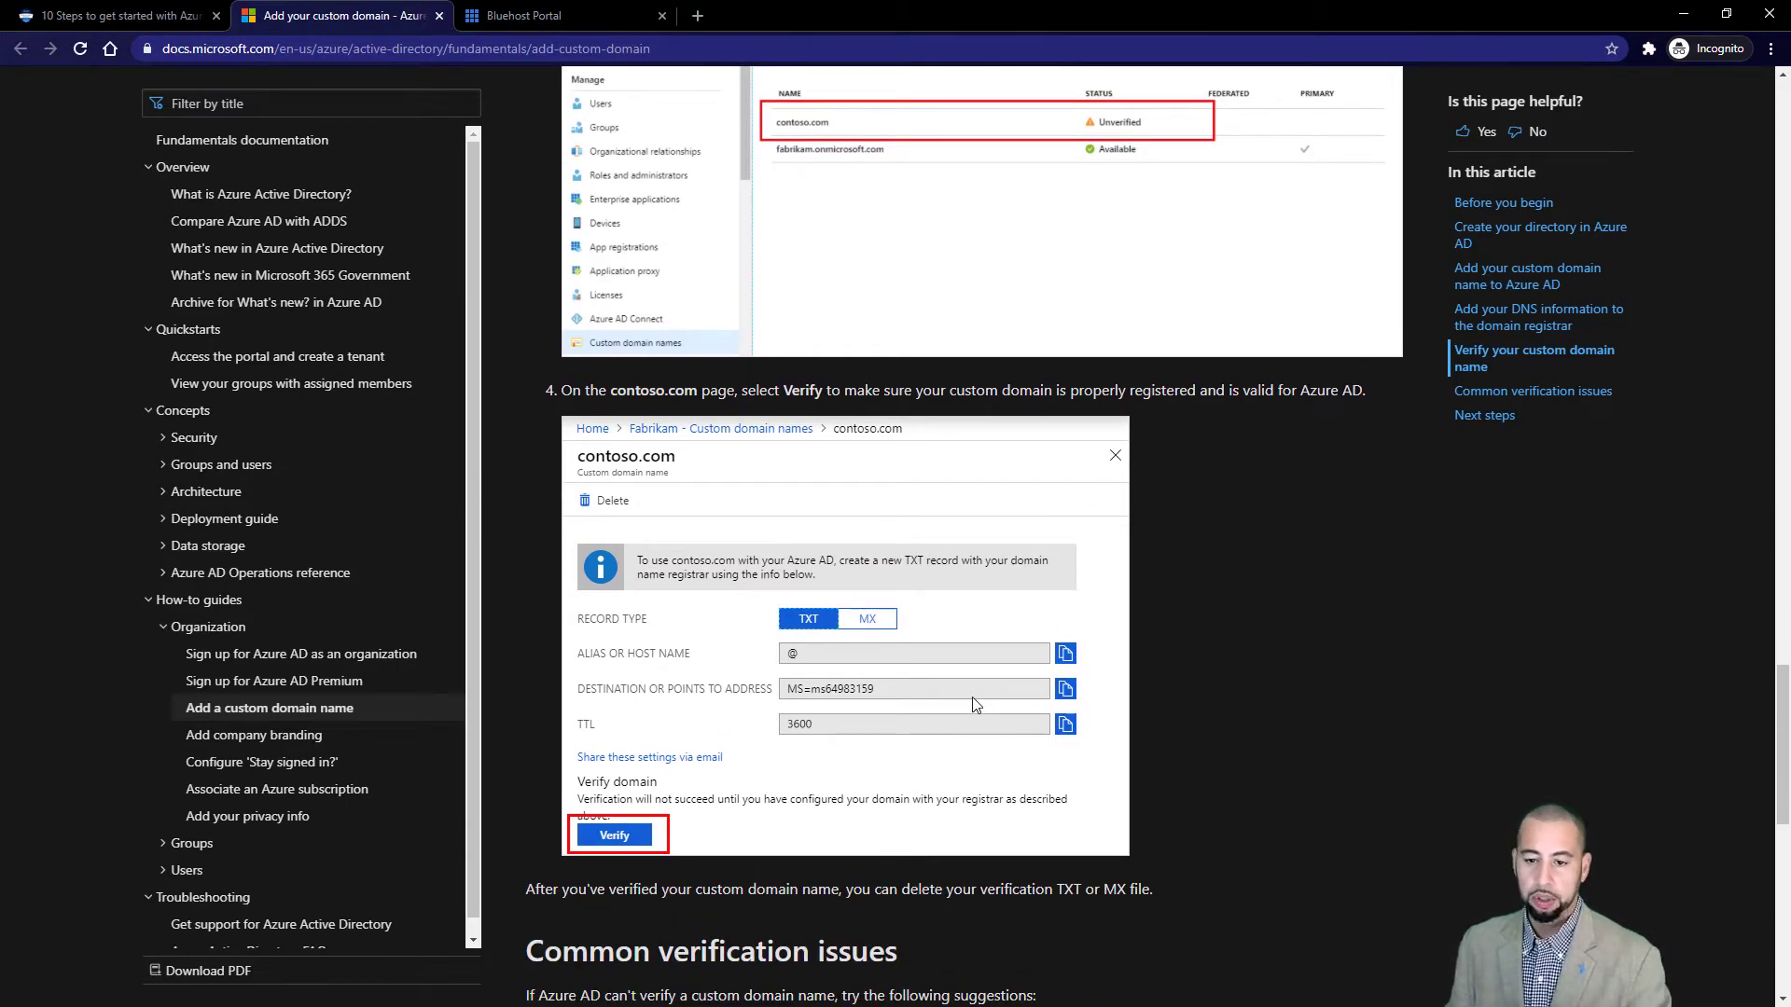
{"action": "scroll", "coordinate": [971, 704], "scroll_direction": "down", "scroll_amount": 5}
{"action": "scroll", "coordinate": [956, 713], "scroll_direction": "down", "scroll_amount": 1}
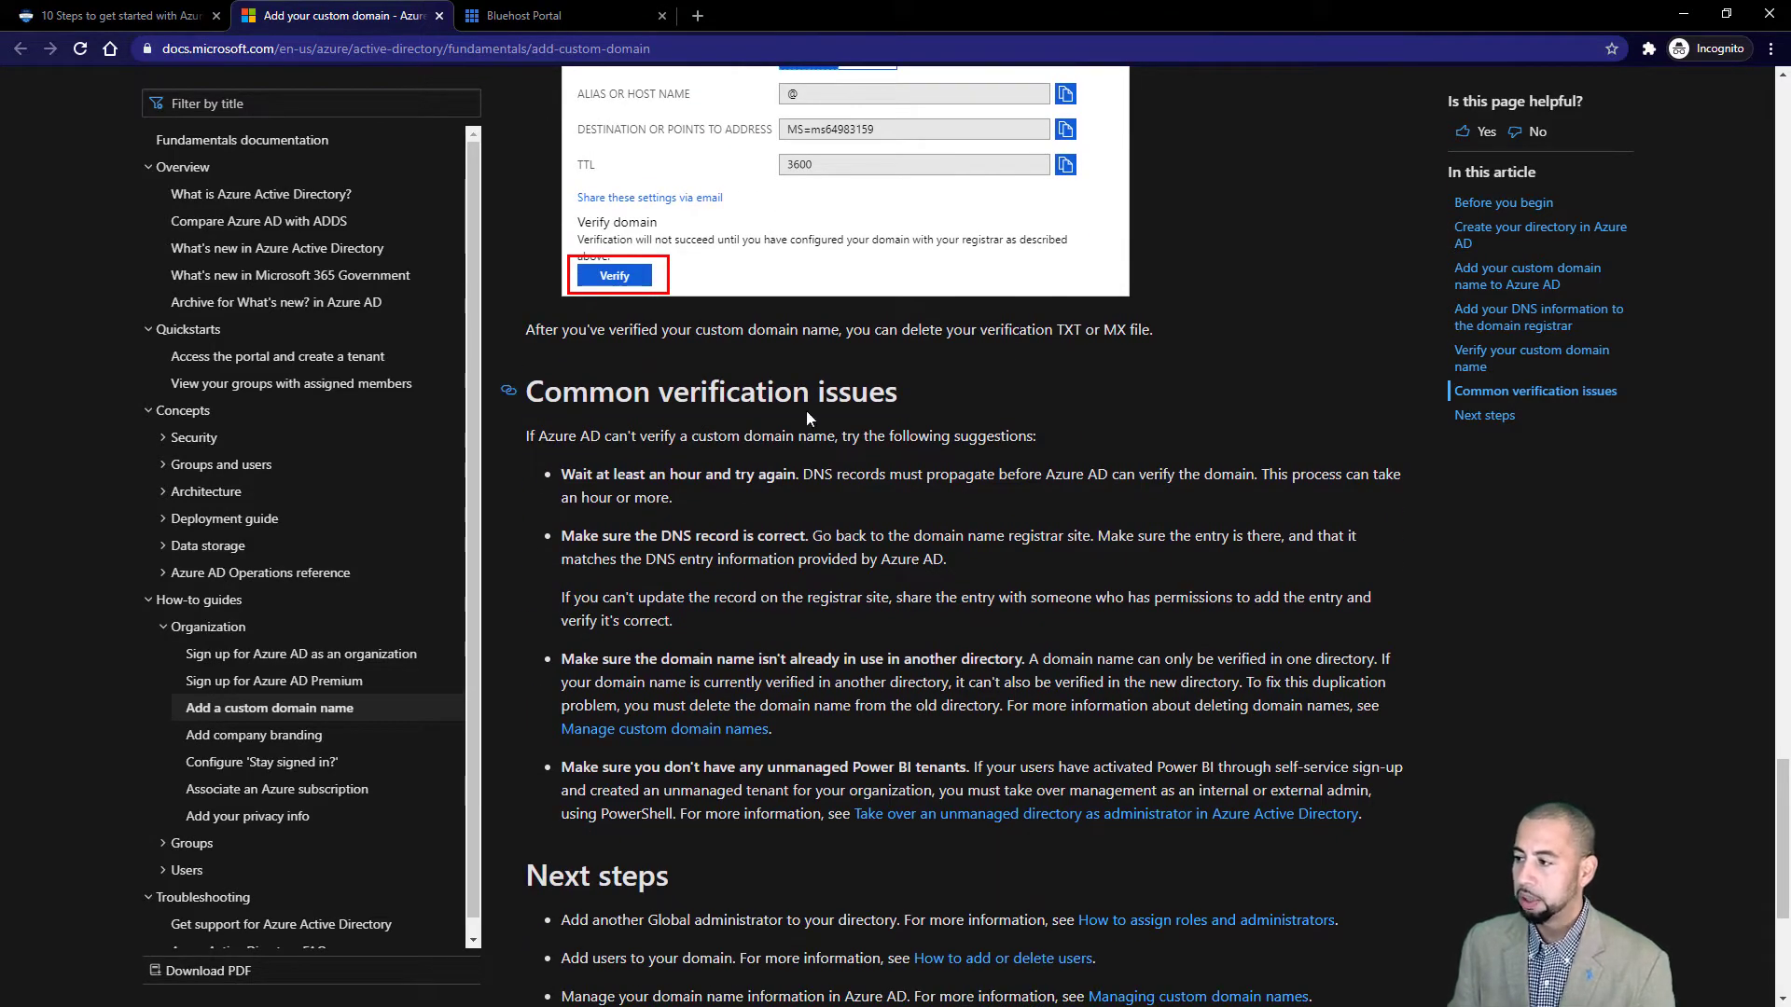
{"action": "scroll", "coordinate": [830, 720], "scroll_direction": "down", "scroll_amount": 1}
{"action": "scroll", "coordinate": [830, 720], "scroll_direction": "down", "scroll_amount": 3}
{"action": "scroll", "coordinate": [944, 667], "scroll_direction": "up", "scroll_amount": 20}
{"action": "scroll", "coordinate": [787, 654], "scroll_direction": "up", "scroll_amount": 7}
- Switch to the Azure portal, open the custom domain names of Azure Active Directory and examine the two listed domains
{"action": "key", "text": "alt+Tab"}
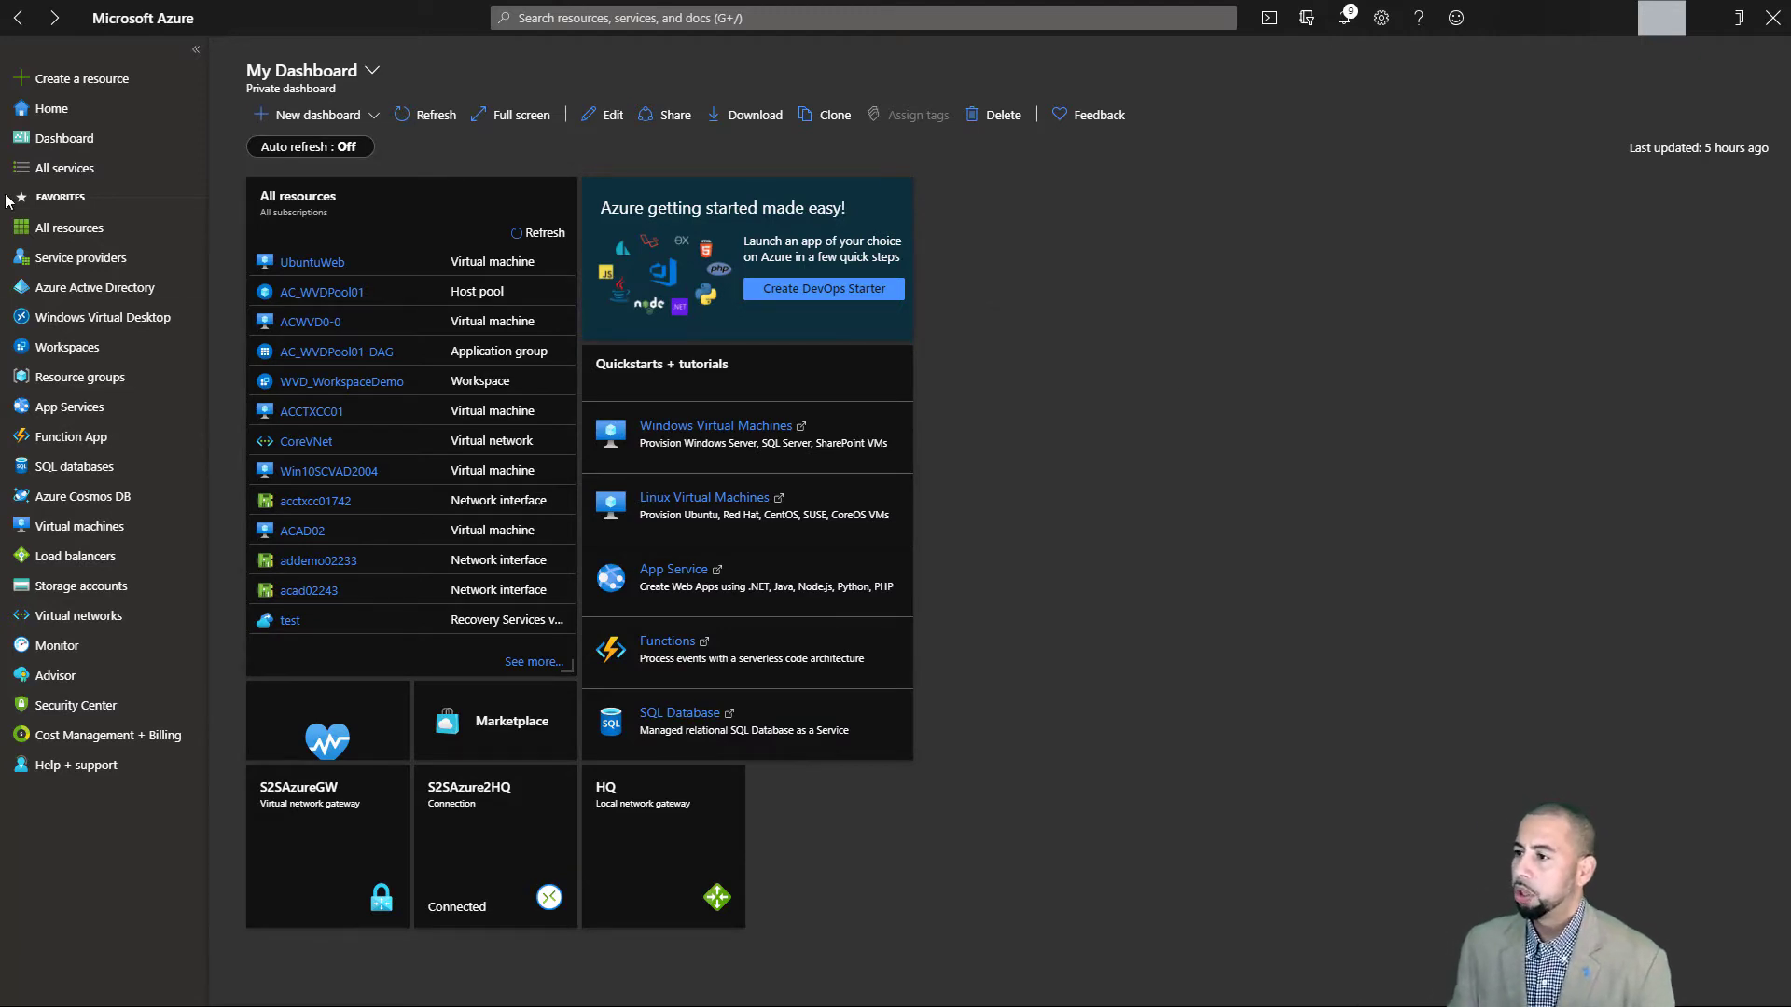
{"action": "left_click", "coordinate": [99, 289]}
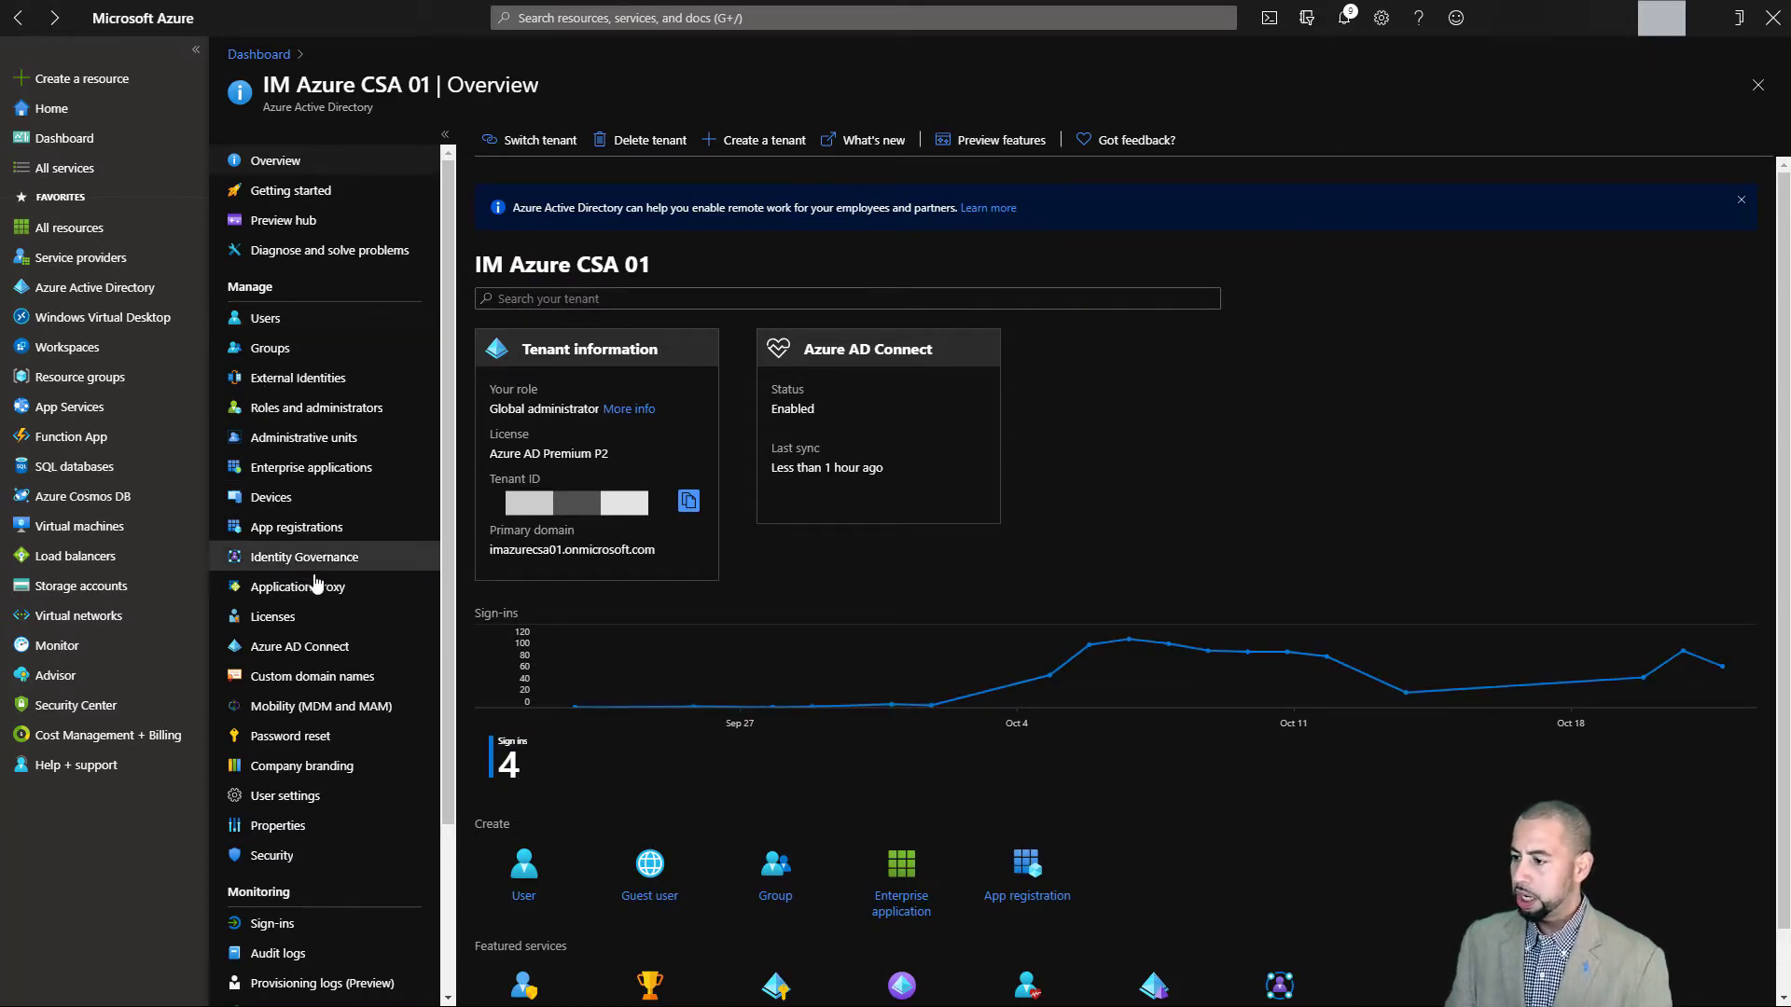
{"action": "left_click", "coordinate": [355, 684]}
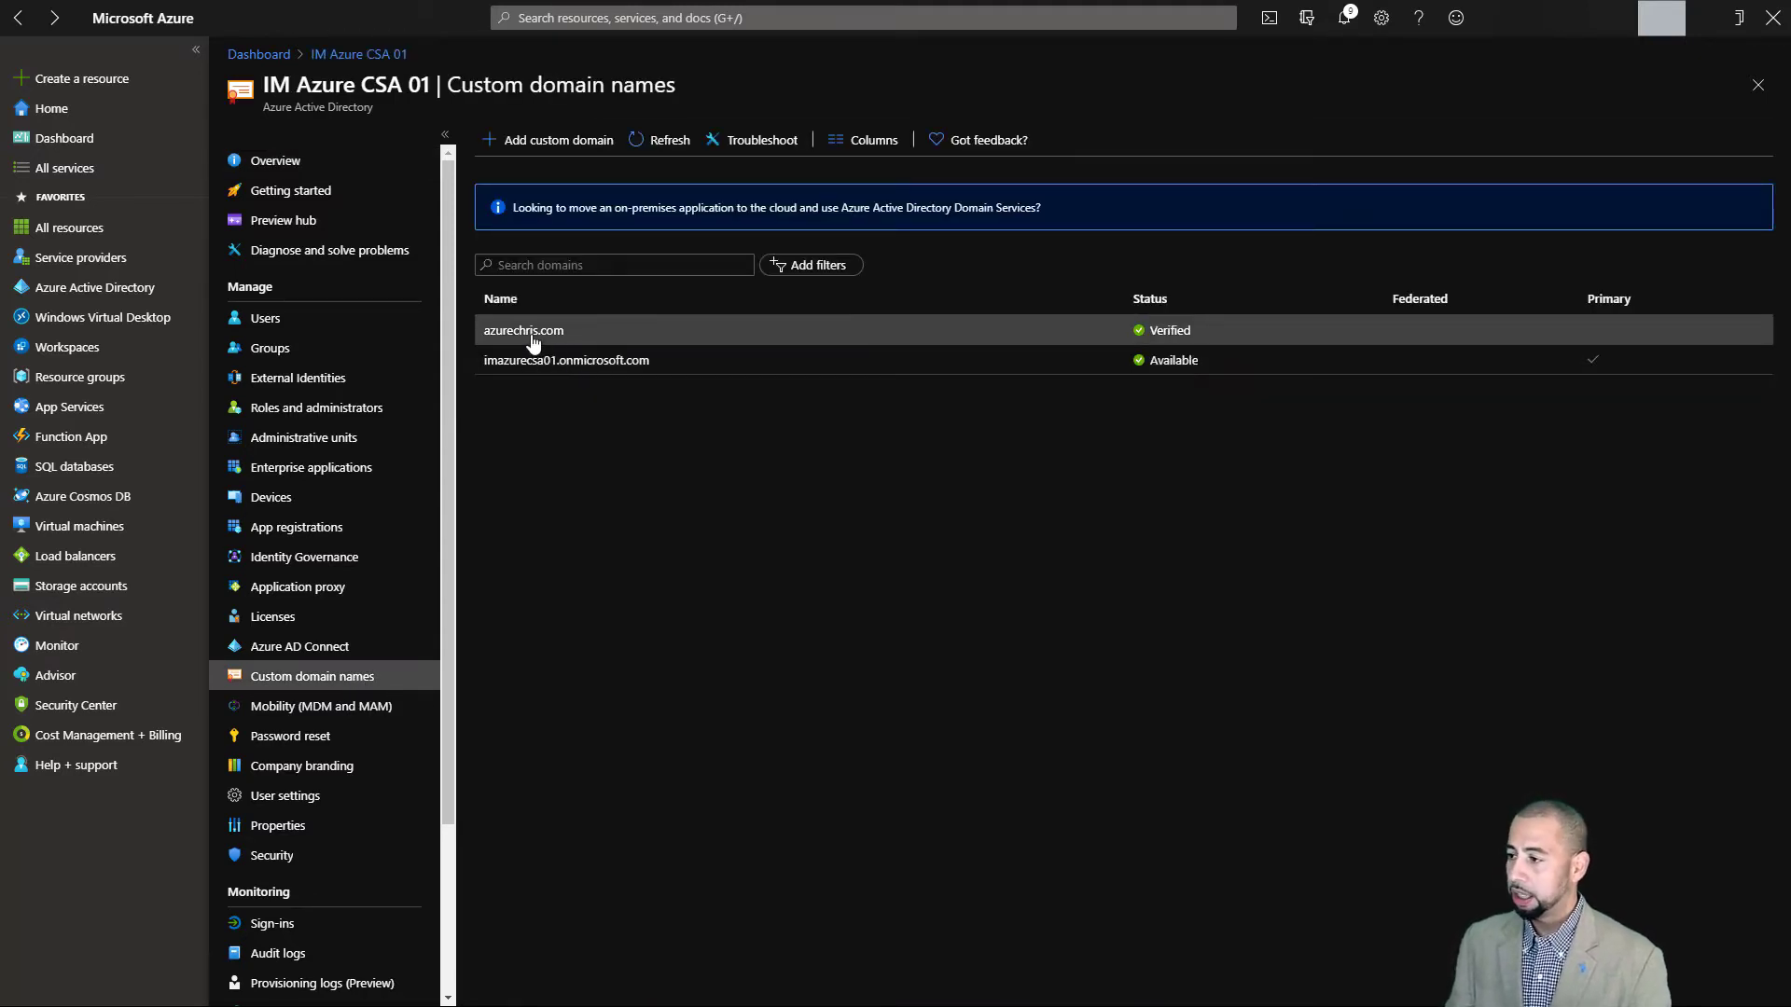
{"action": "left_click_drag", "start_coordinate": [670, 364], "coordinate": [481, 365]}
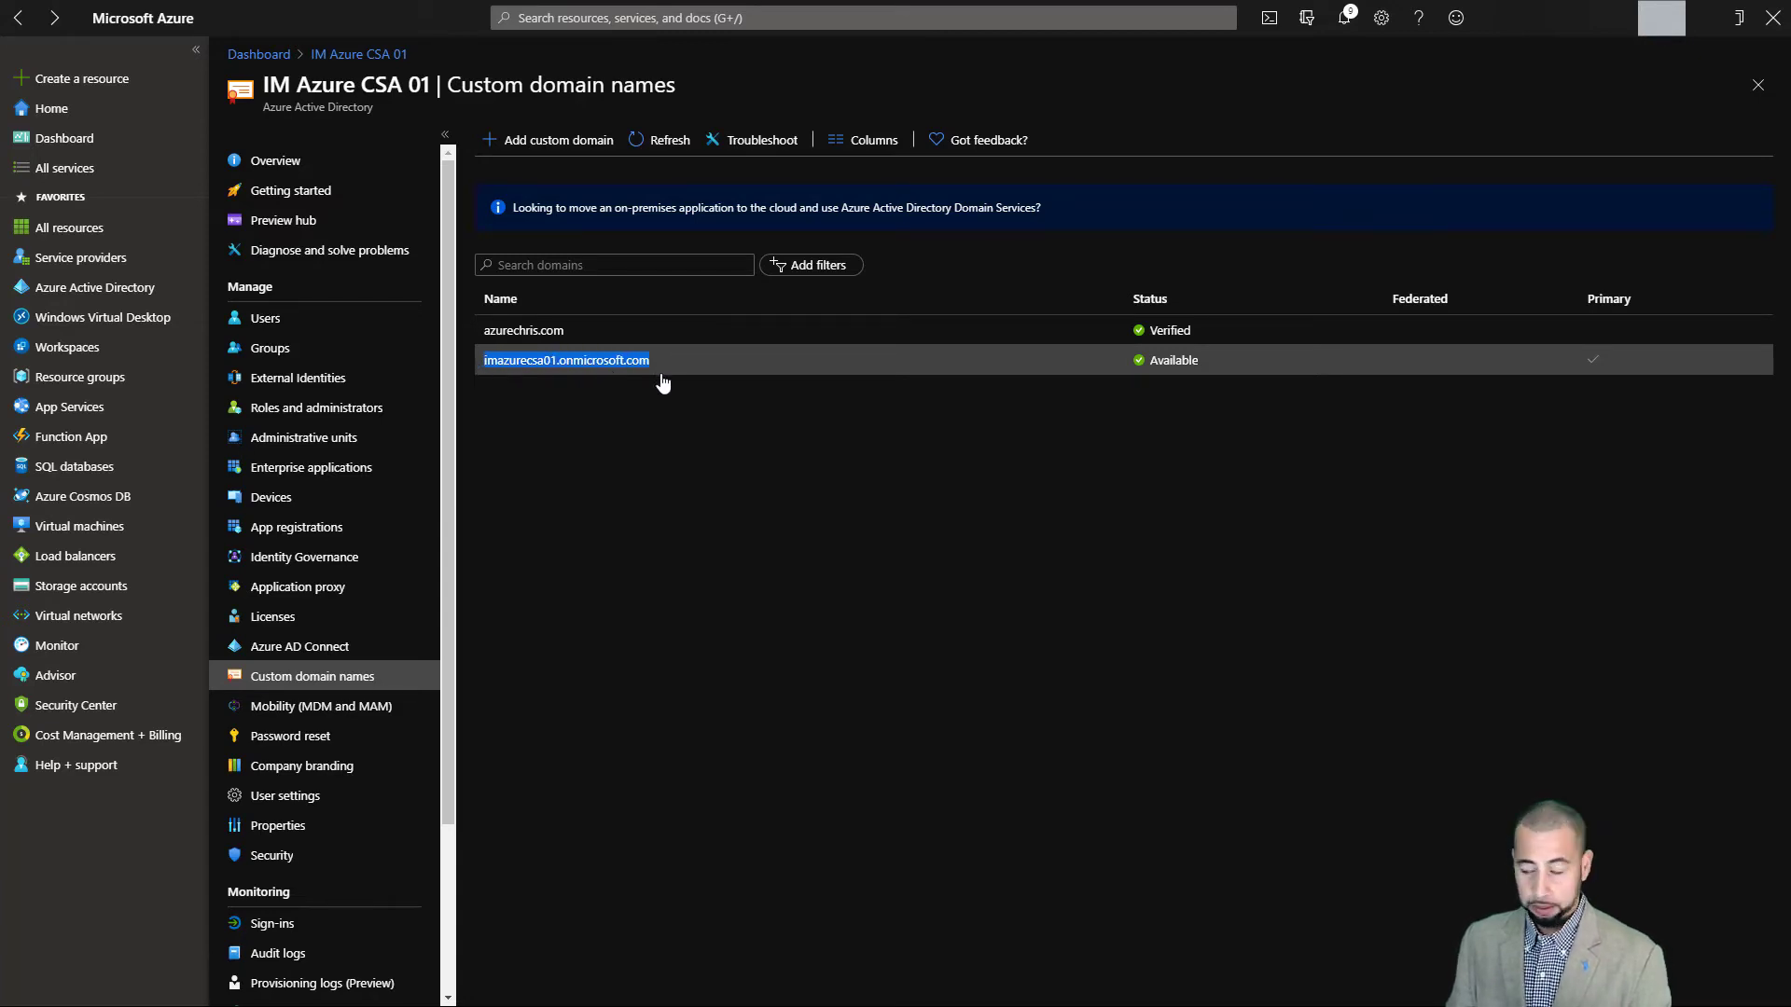
{"action": "left_click_drag", "start_coordinate": [583, 336], "coordinate": [485, 338]}
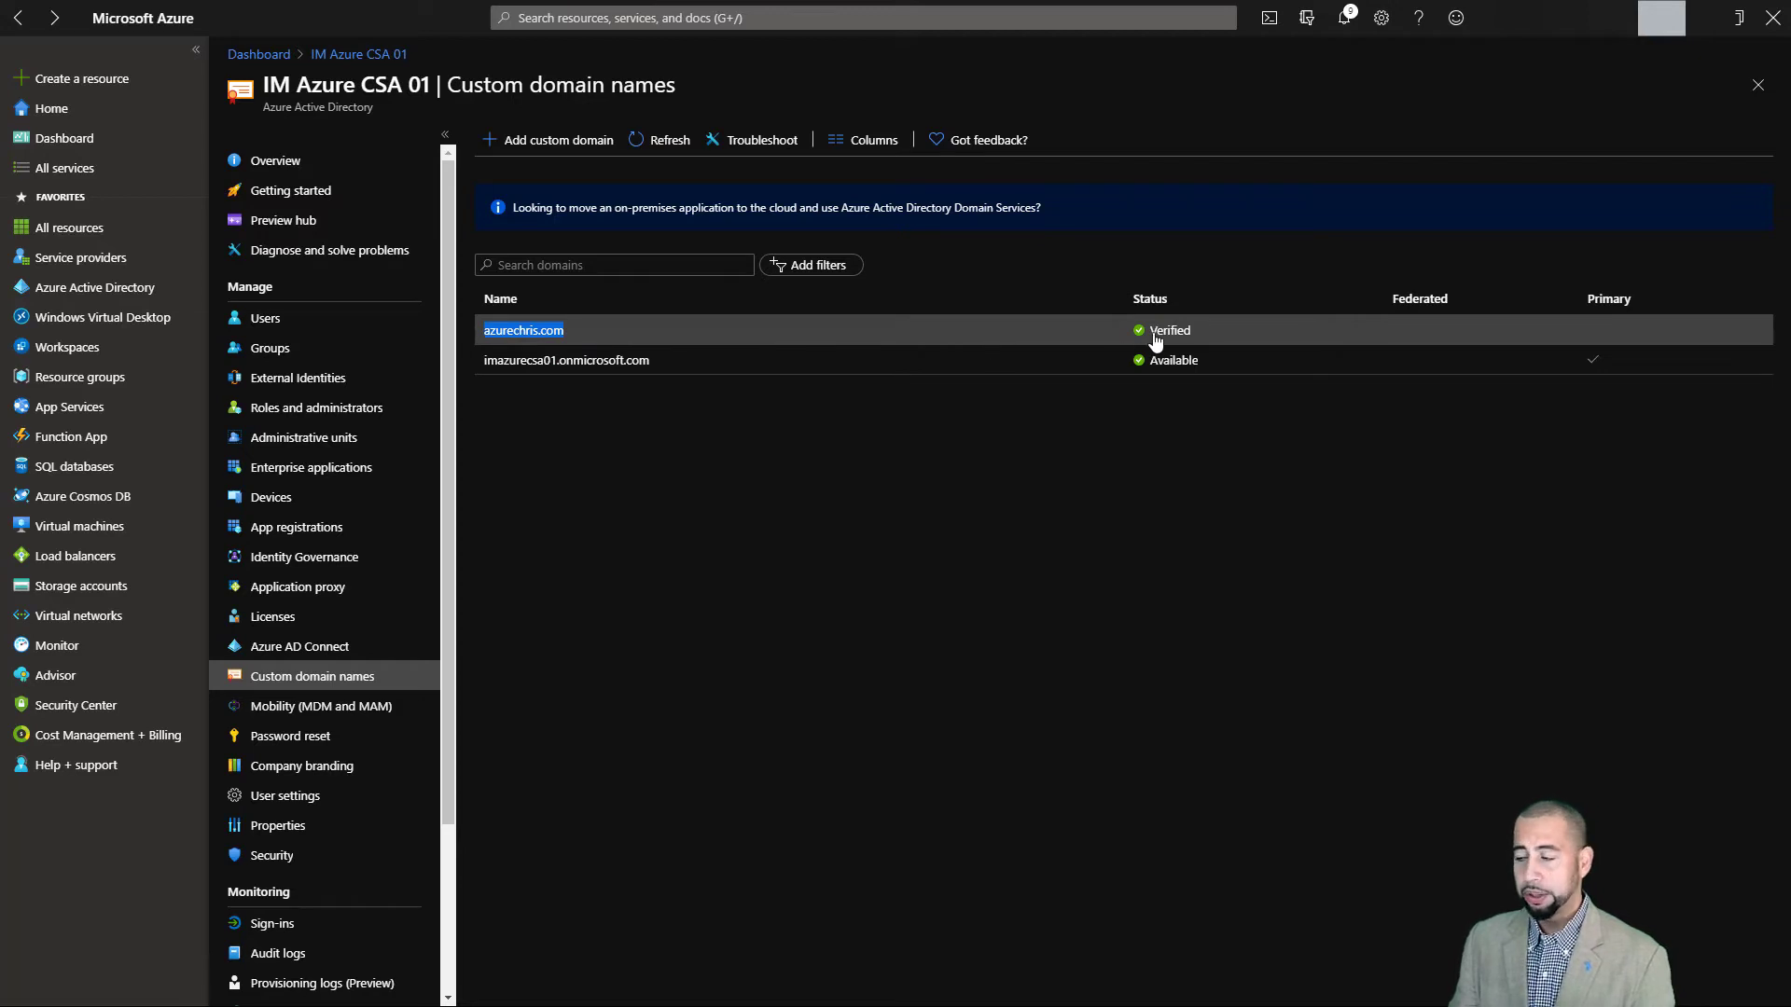
{"action": "left_click", "coordinate": [657, 457]}
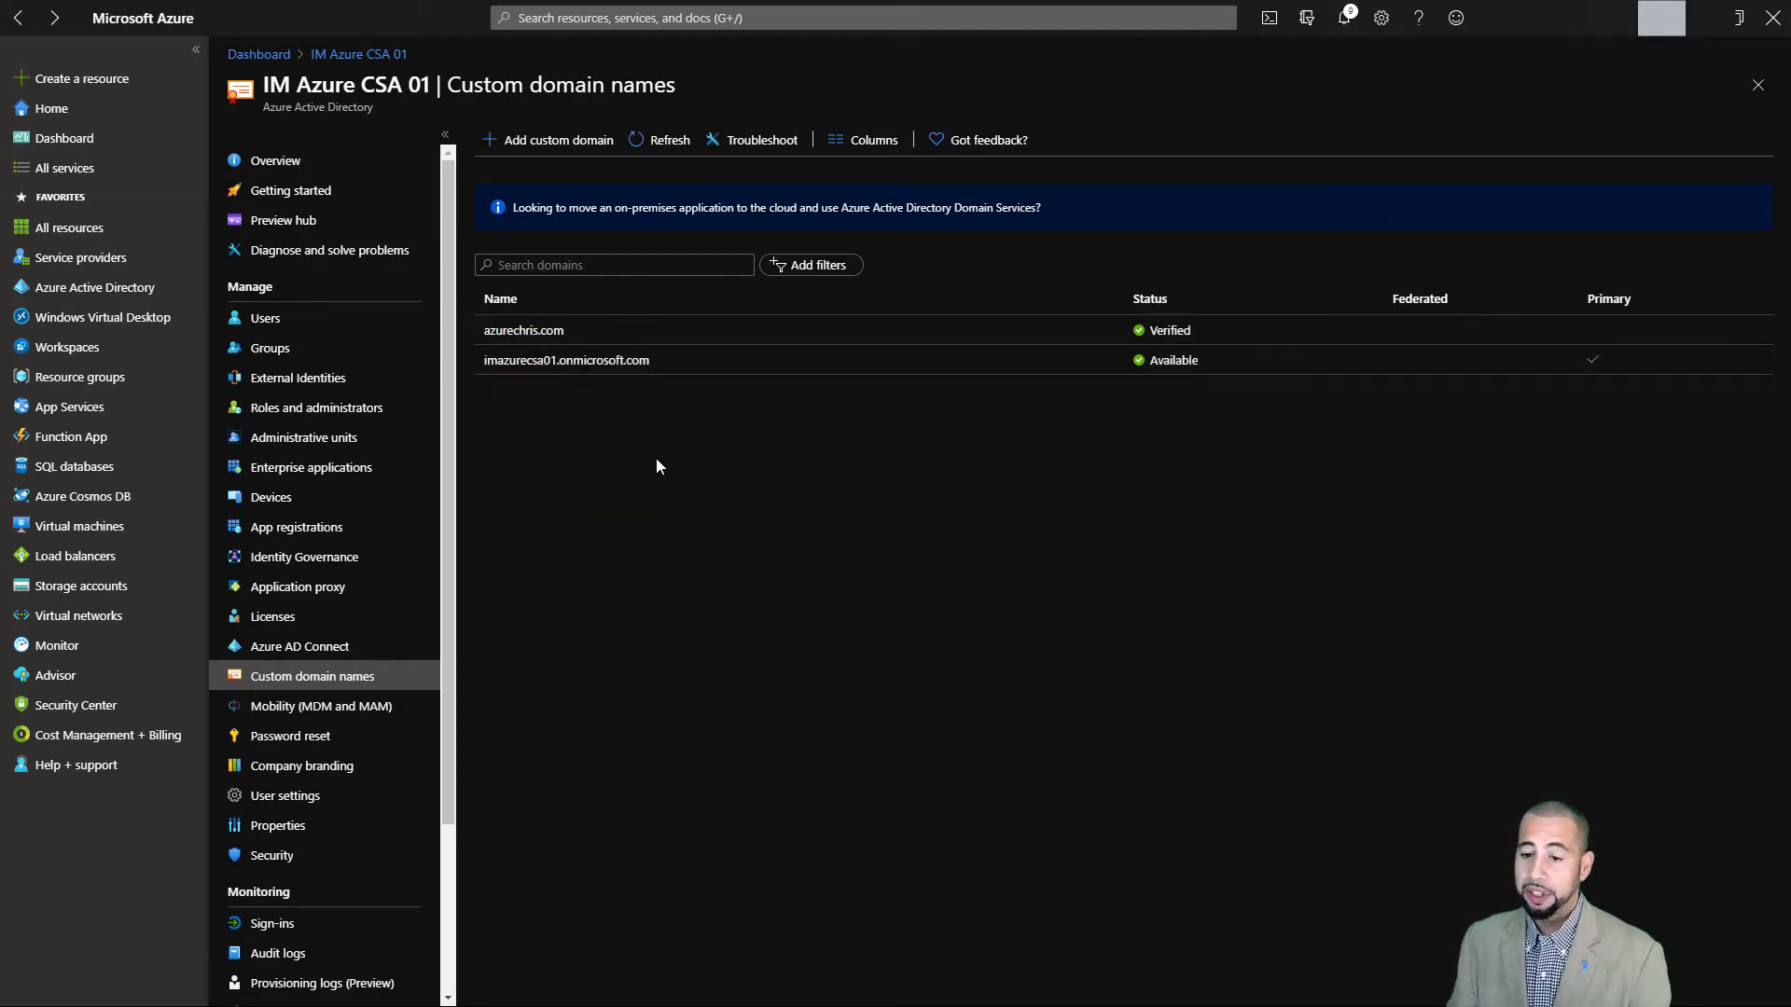
- Add the custom domain name orionchristopher.com to the Azure Active Directory tenant
{"action": "left_click", "coordinate": [562, 142]}
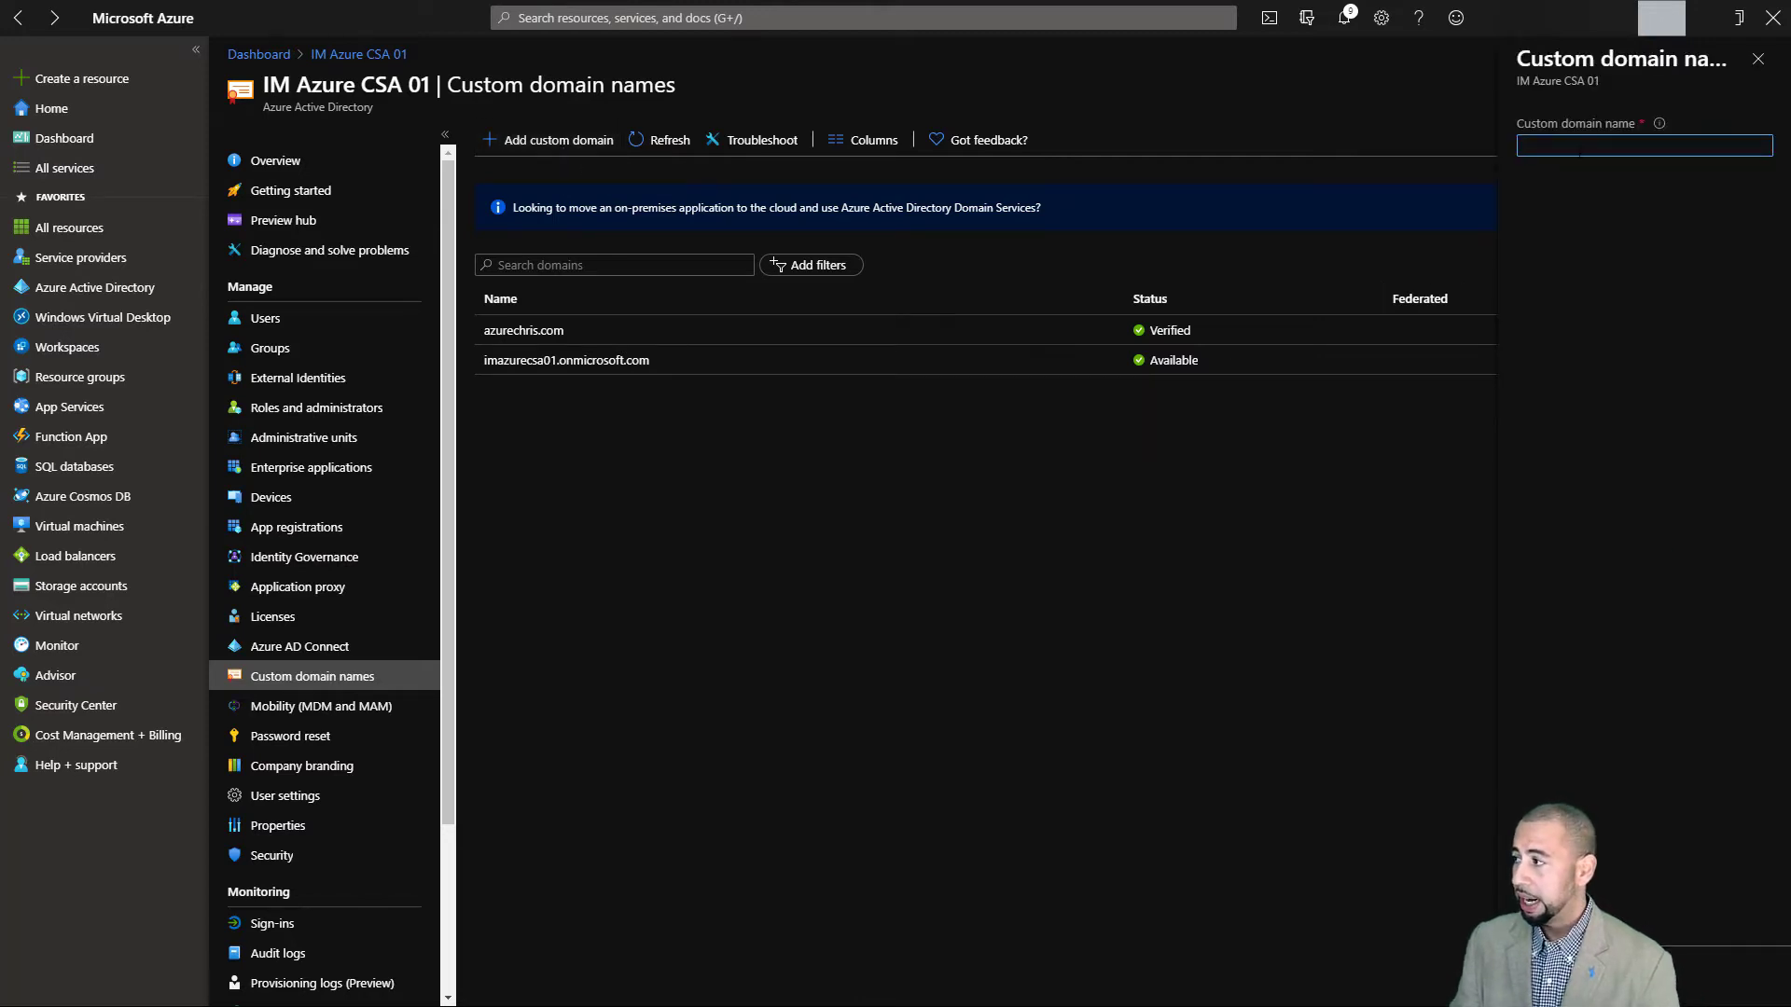
{"action": "type", "text": "orionch"}
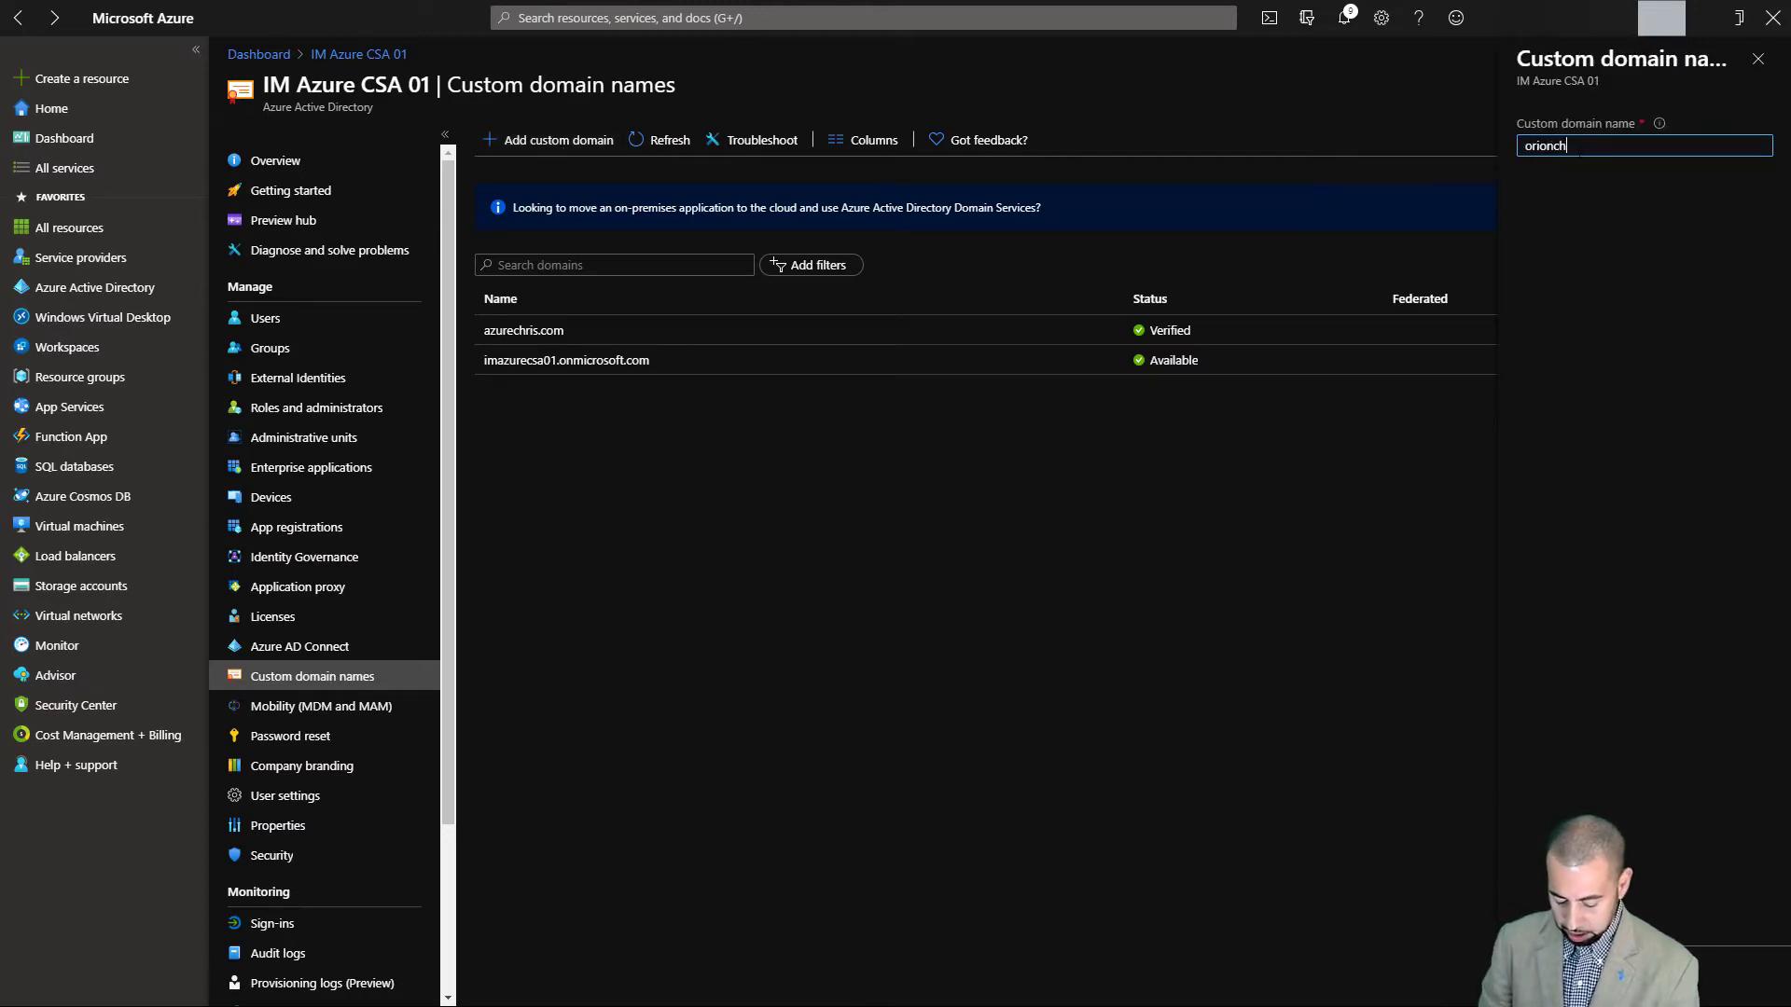
{"action": "type", "text": "ristopher.com"}
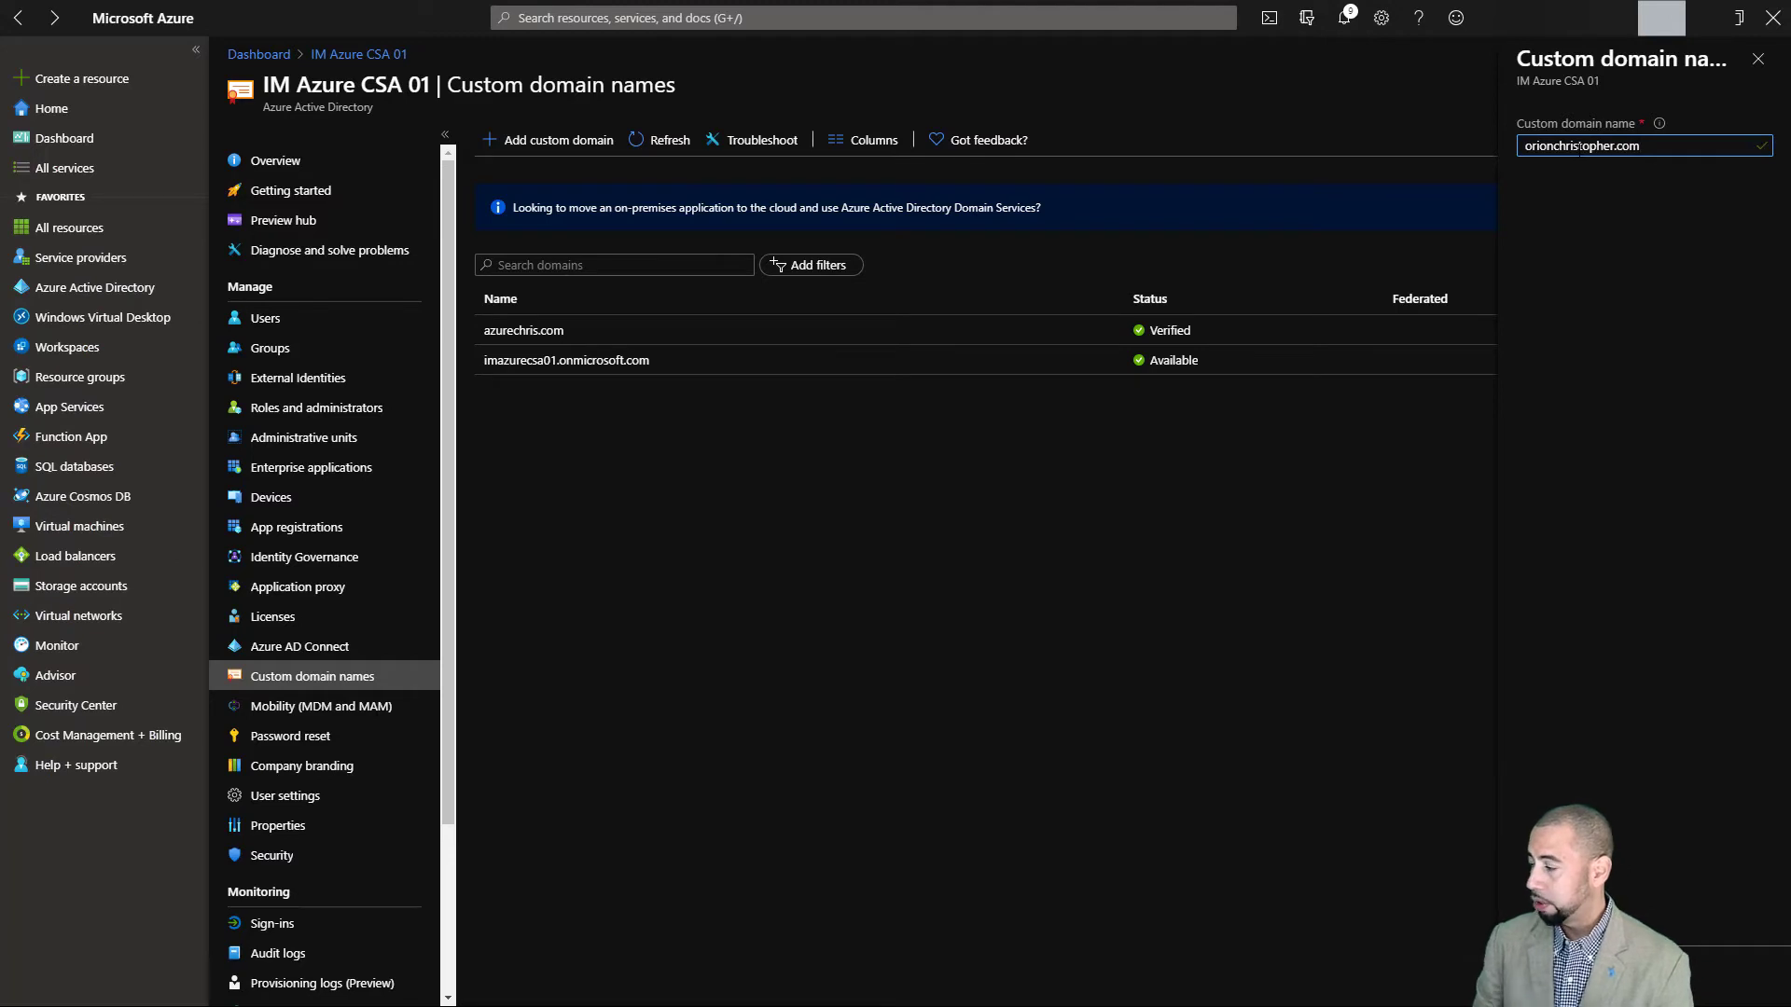
{"action": "key", "text": "Return"}
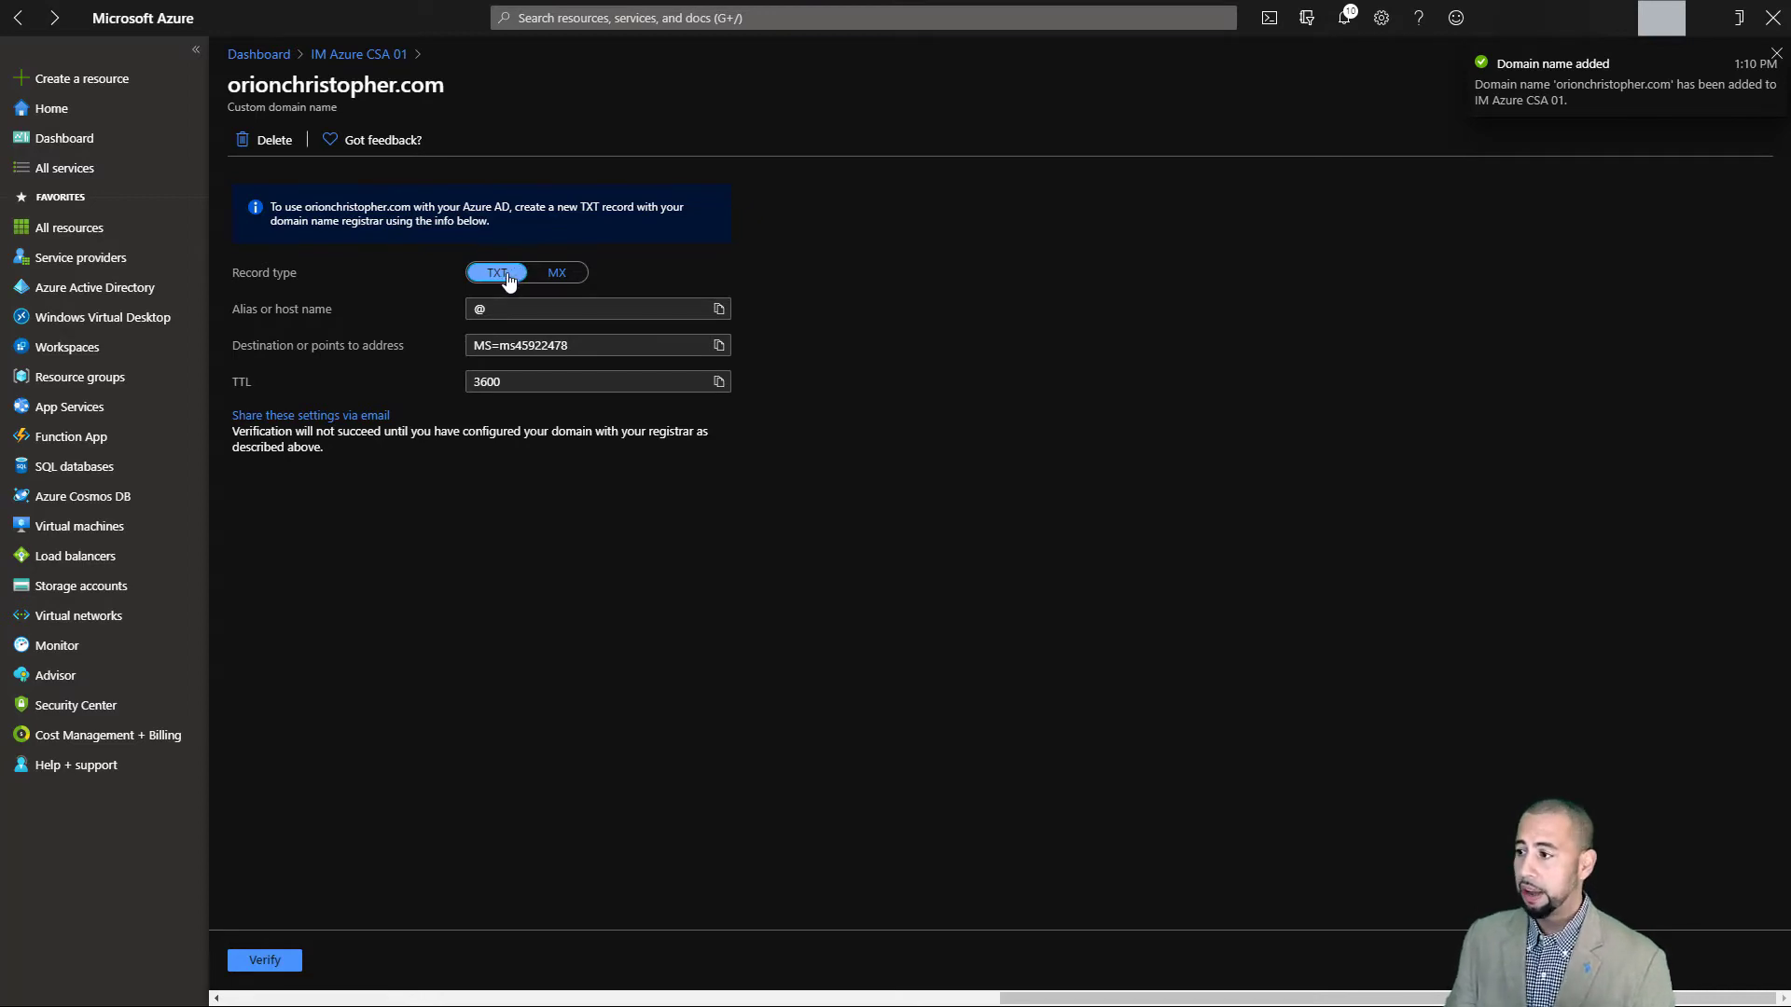
- Compare the MX and TXT record settings for orionchristopher.com, and copy the alias or host name of the TXT record
{"action": "left_click", "coordinate": [576, 278]}
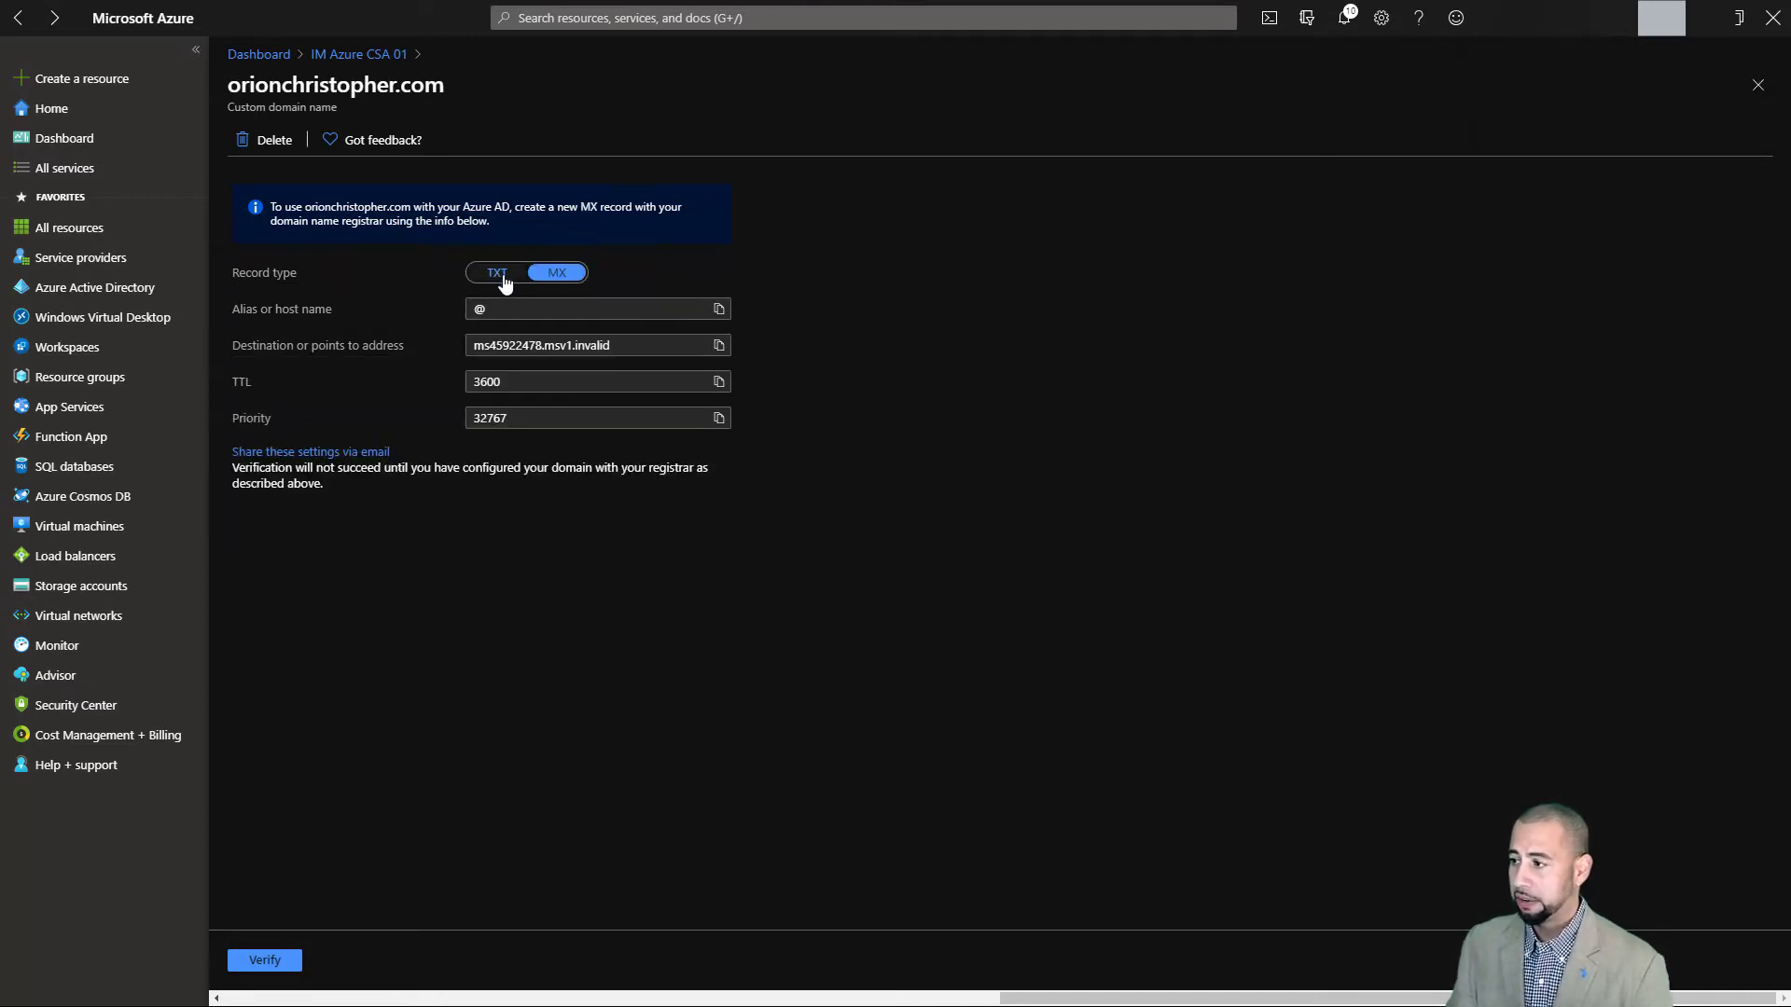
{"action": "left_click", "coordinate": [503, 277]}
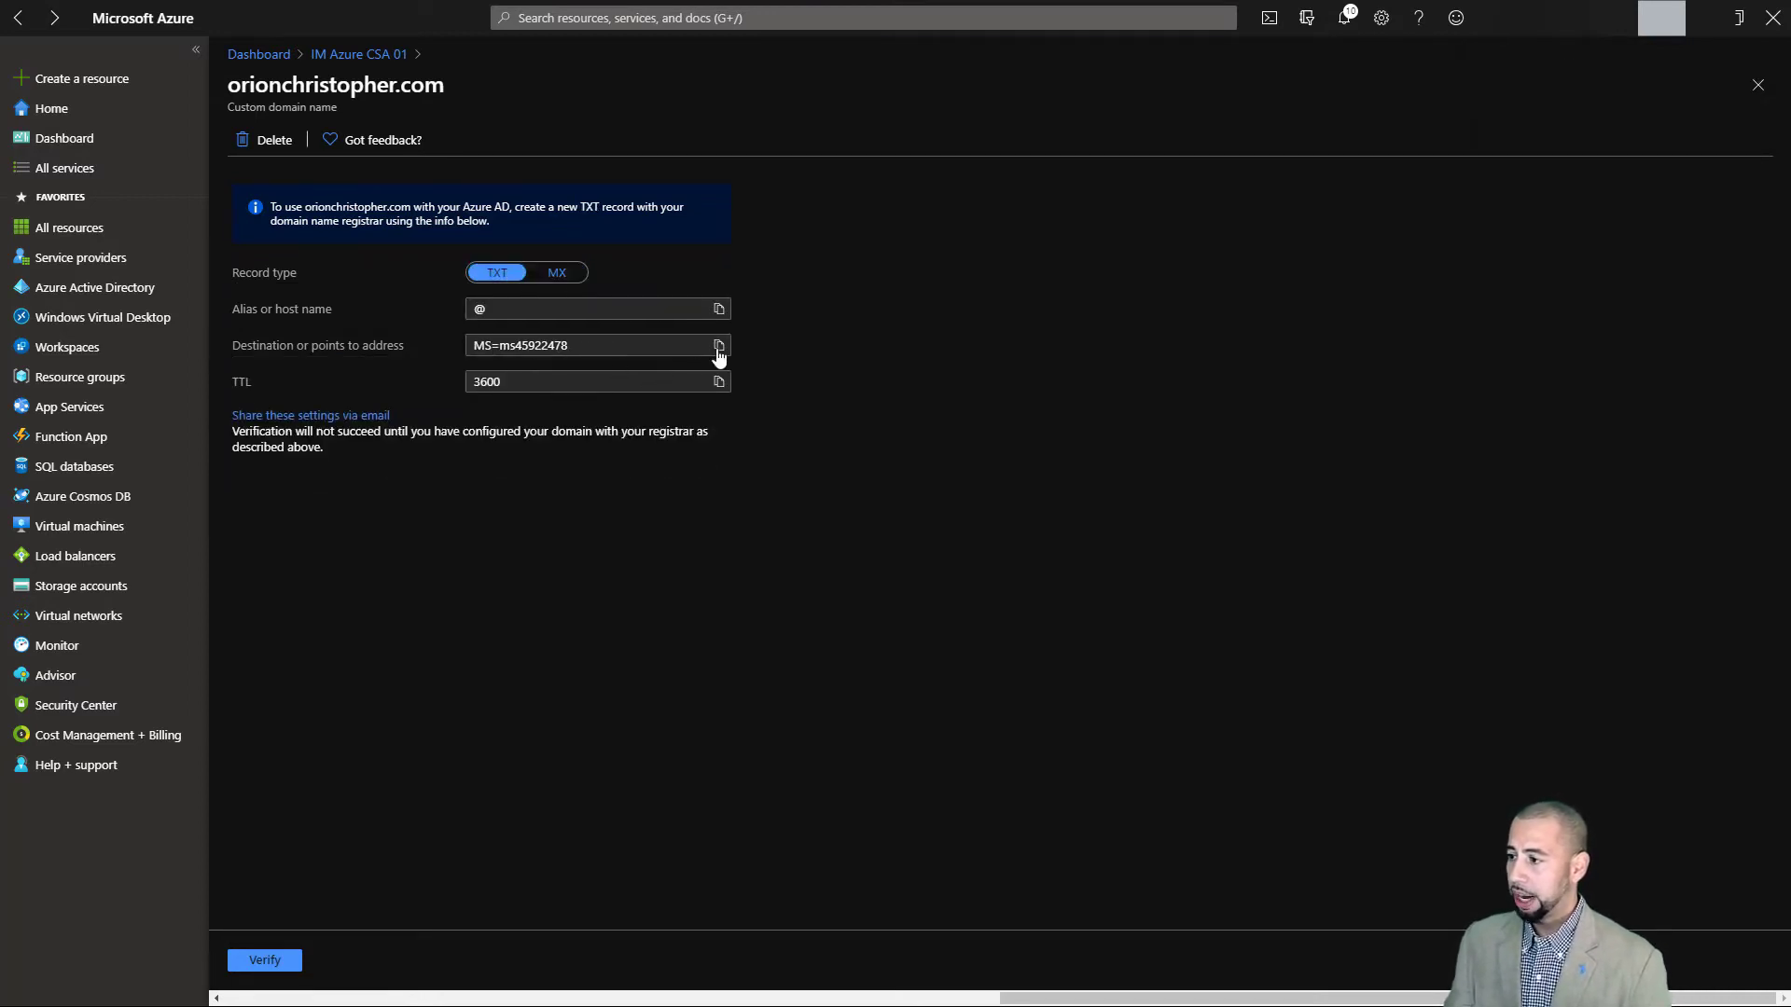
{"action": "left_click", "coordinate": [719, 309]}
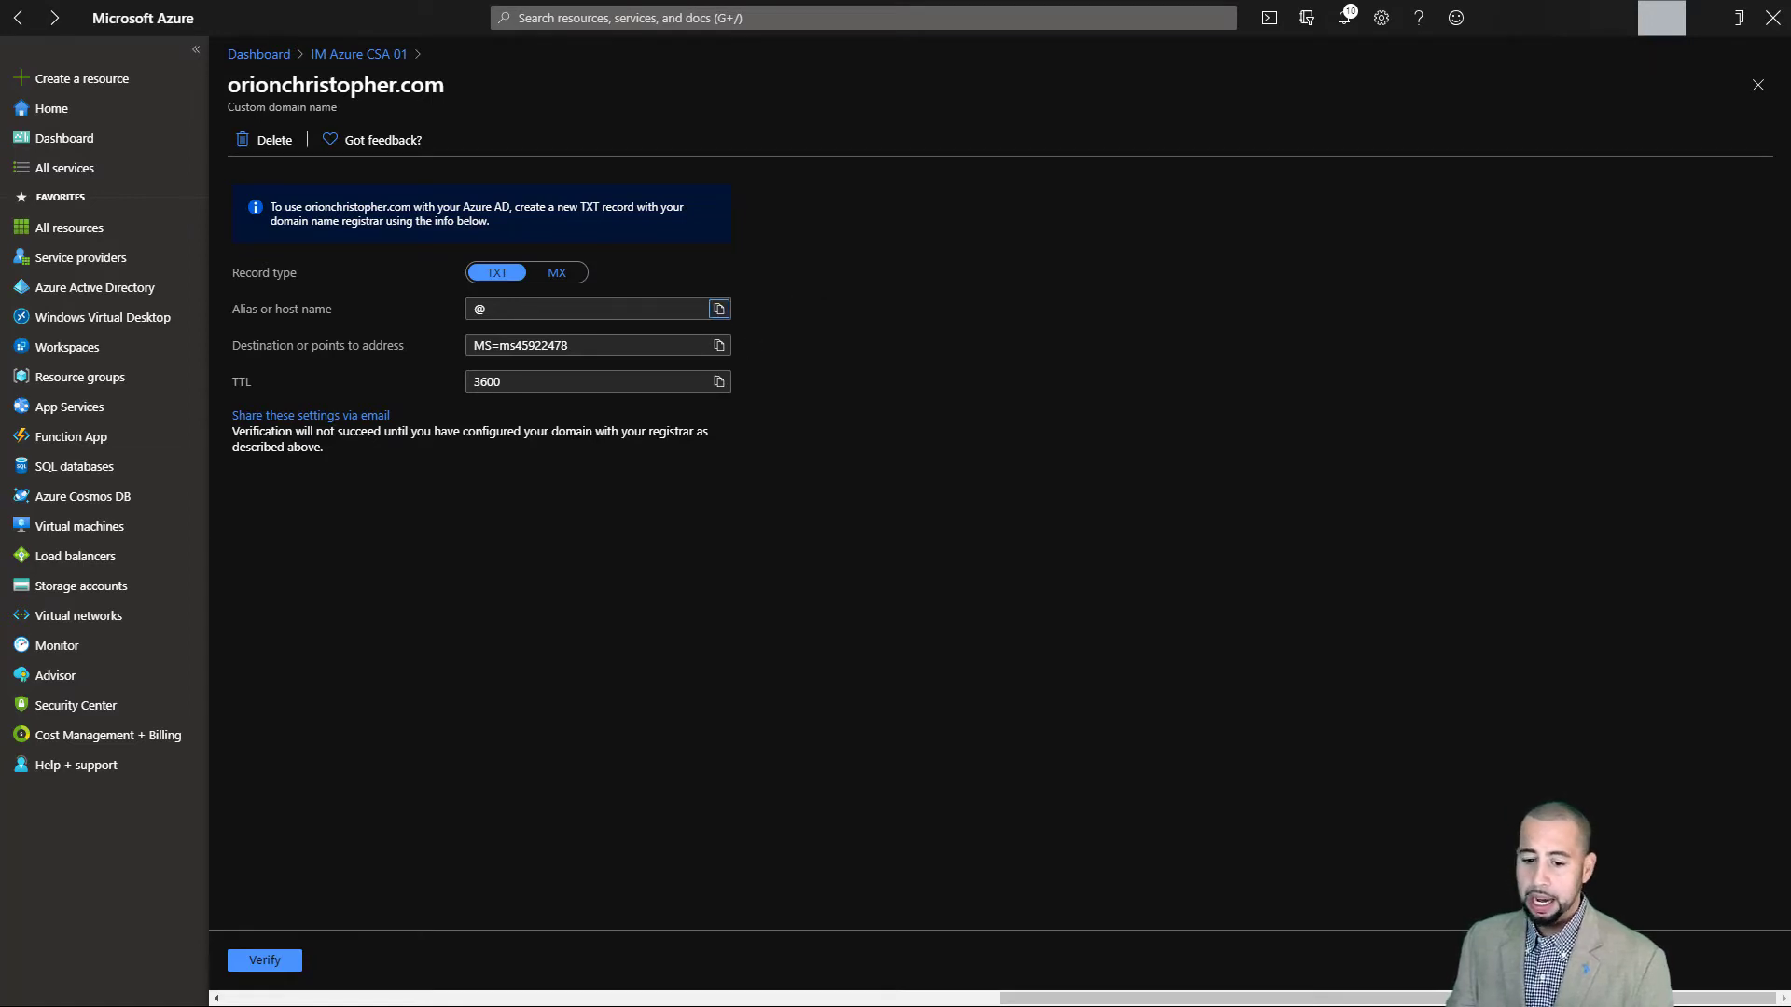
- Switch to the Bluehost portal and start a new TXT record in the domain's DNS settings with @ as the host record
{"action": "key", "text": "alt+Tab"}
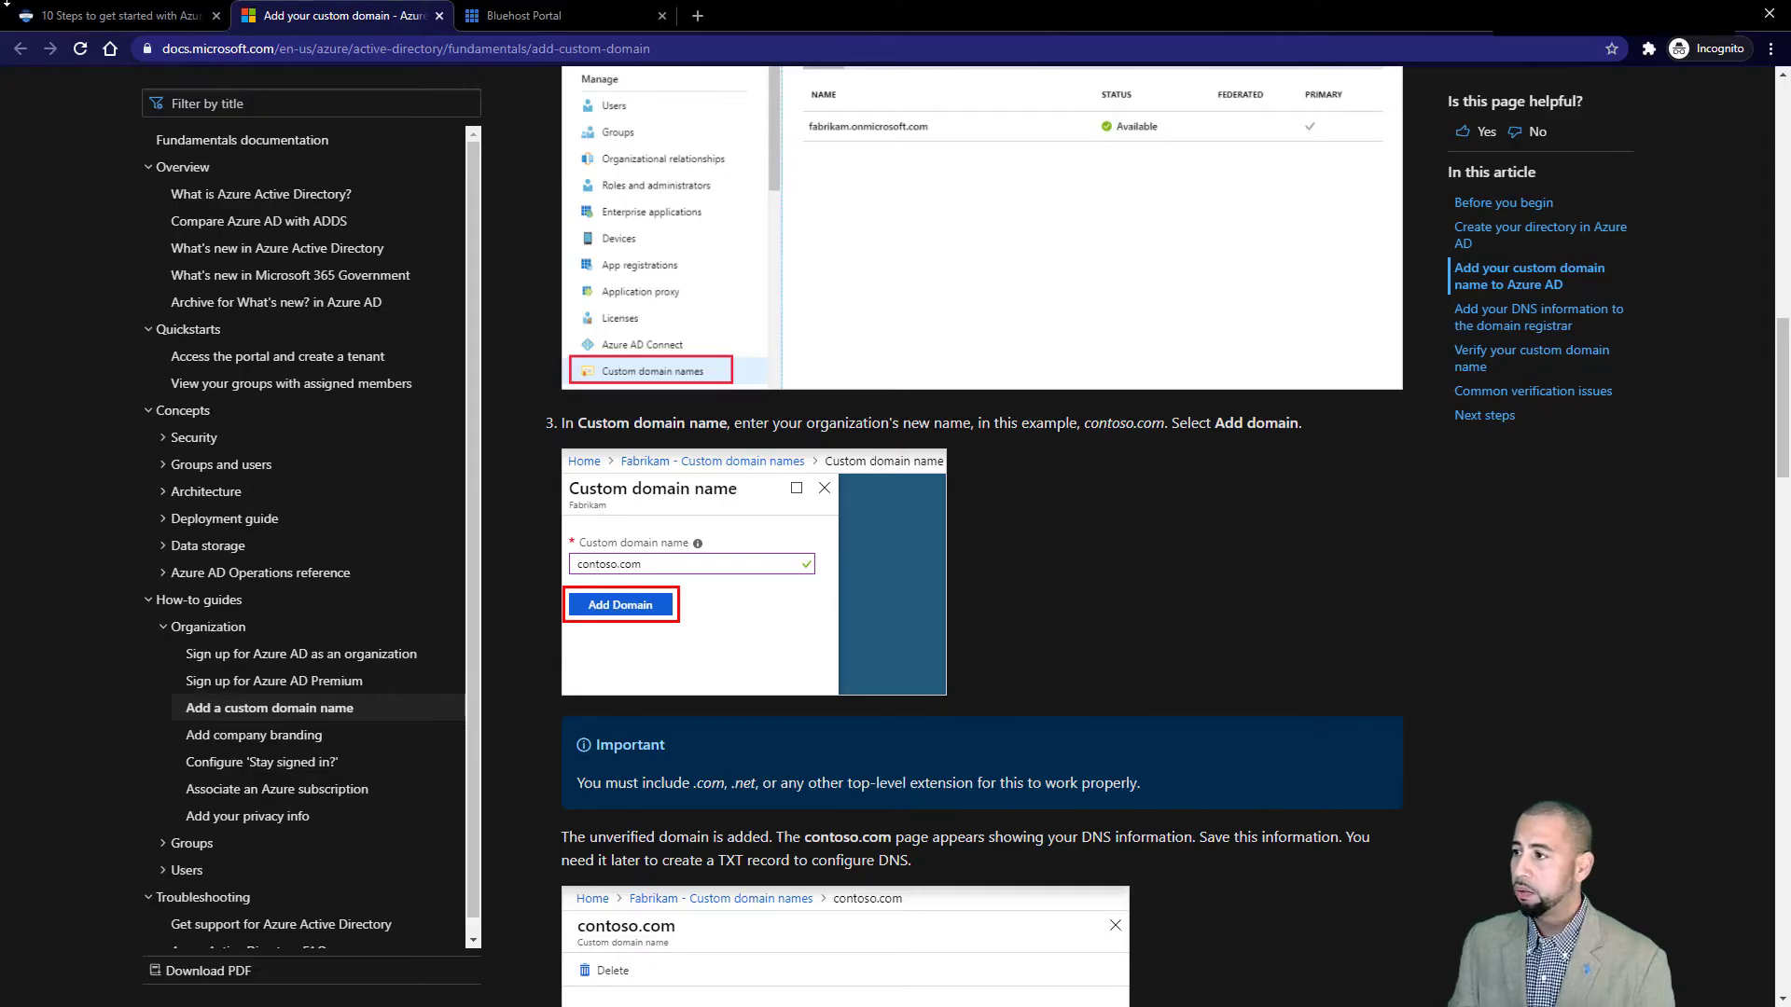
{"action": "left_click", "coordinate": [565, 19]}
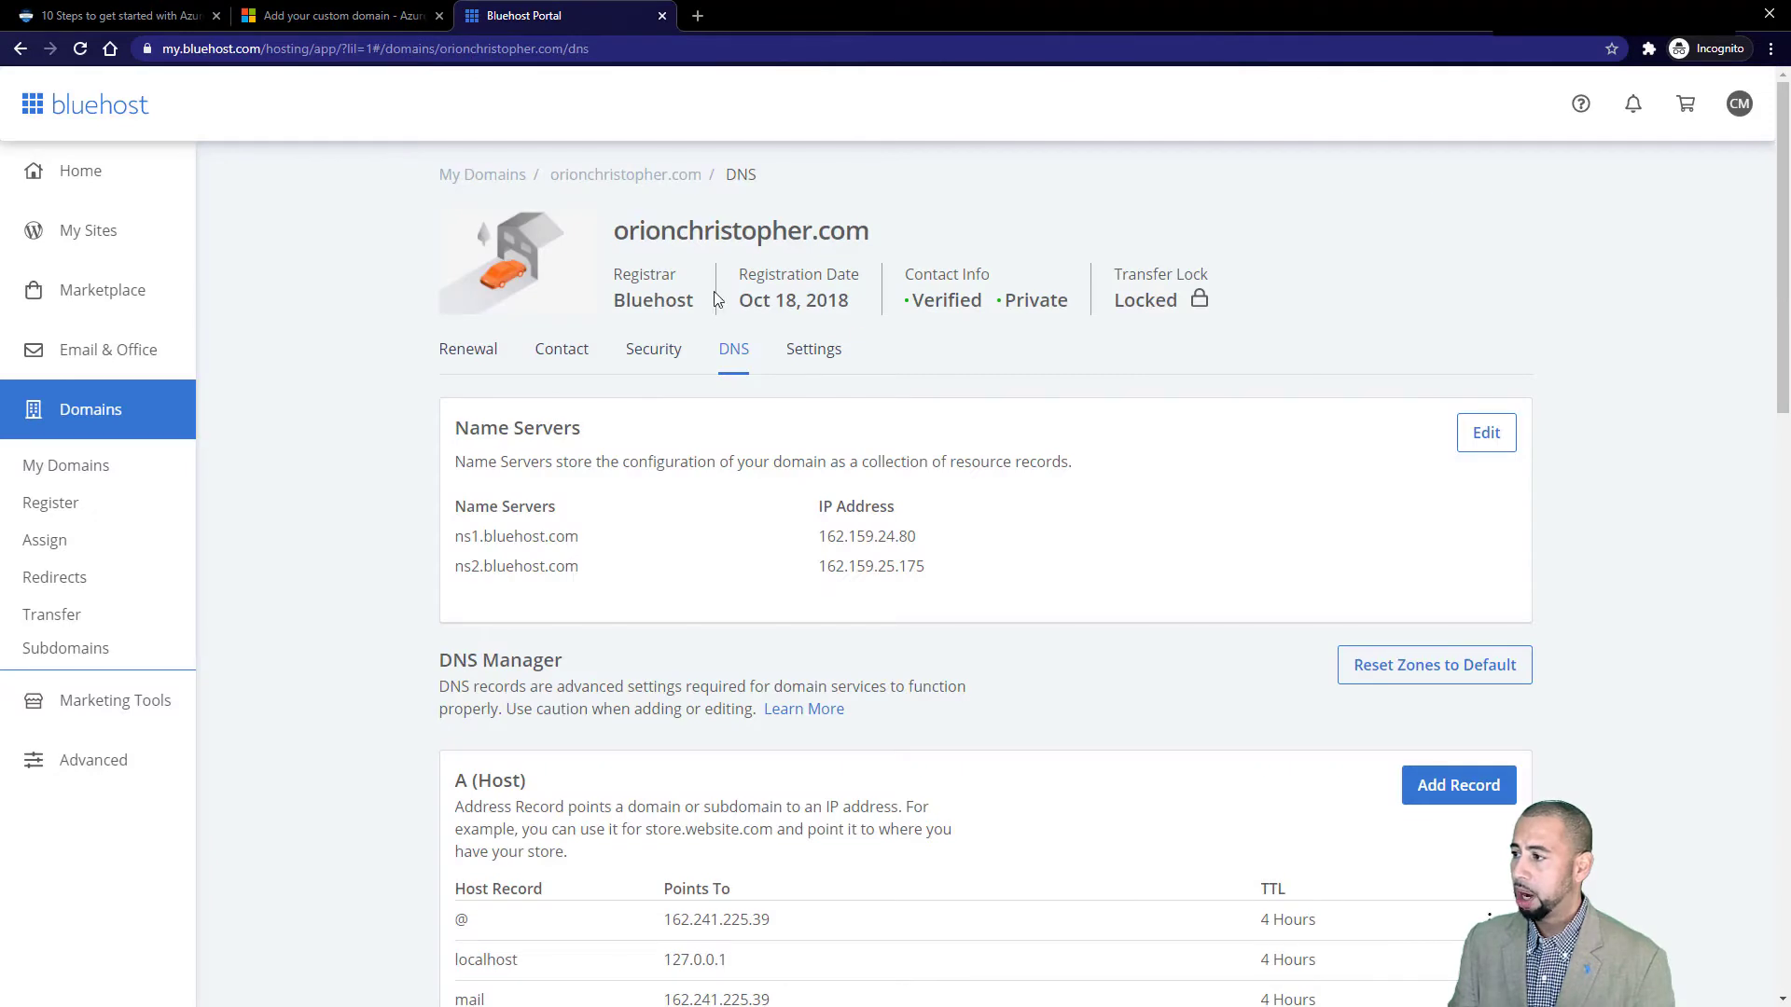
{"action": "scroll", "coordinate": [776, 370], "scroll_direction": "down", "scroll_amount": 8}
{"action": "scroll", "coordinate": [776, 370], "scroll_direction": "down", "scroll_amount": 9}
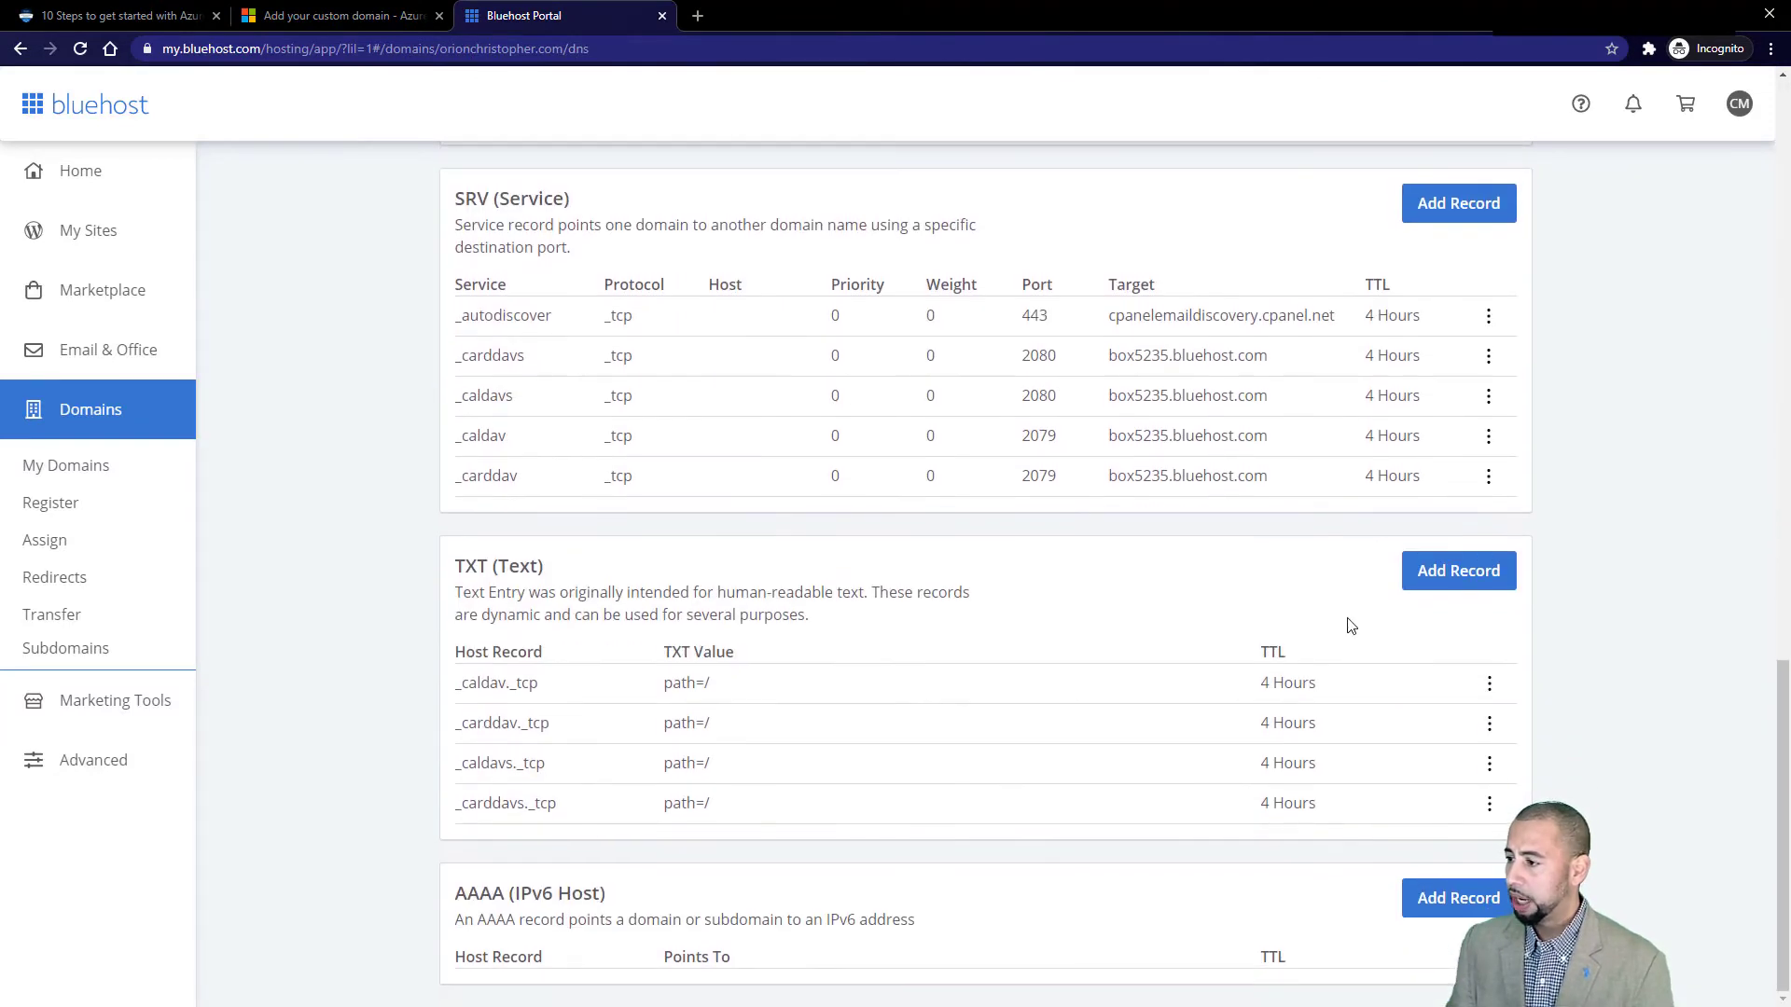
{"action": "left_click", "coordinate": [1452, 594]}
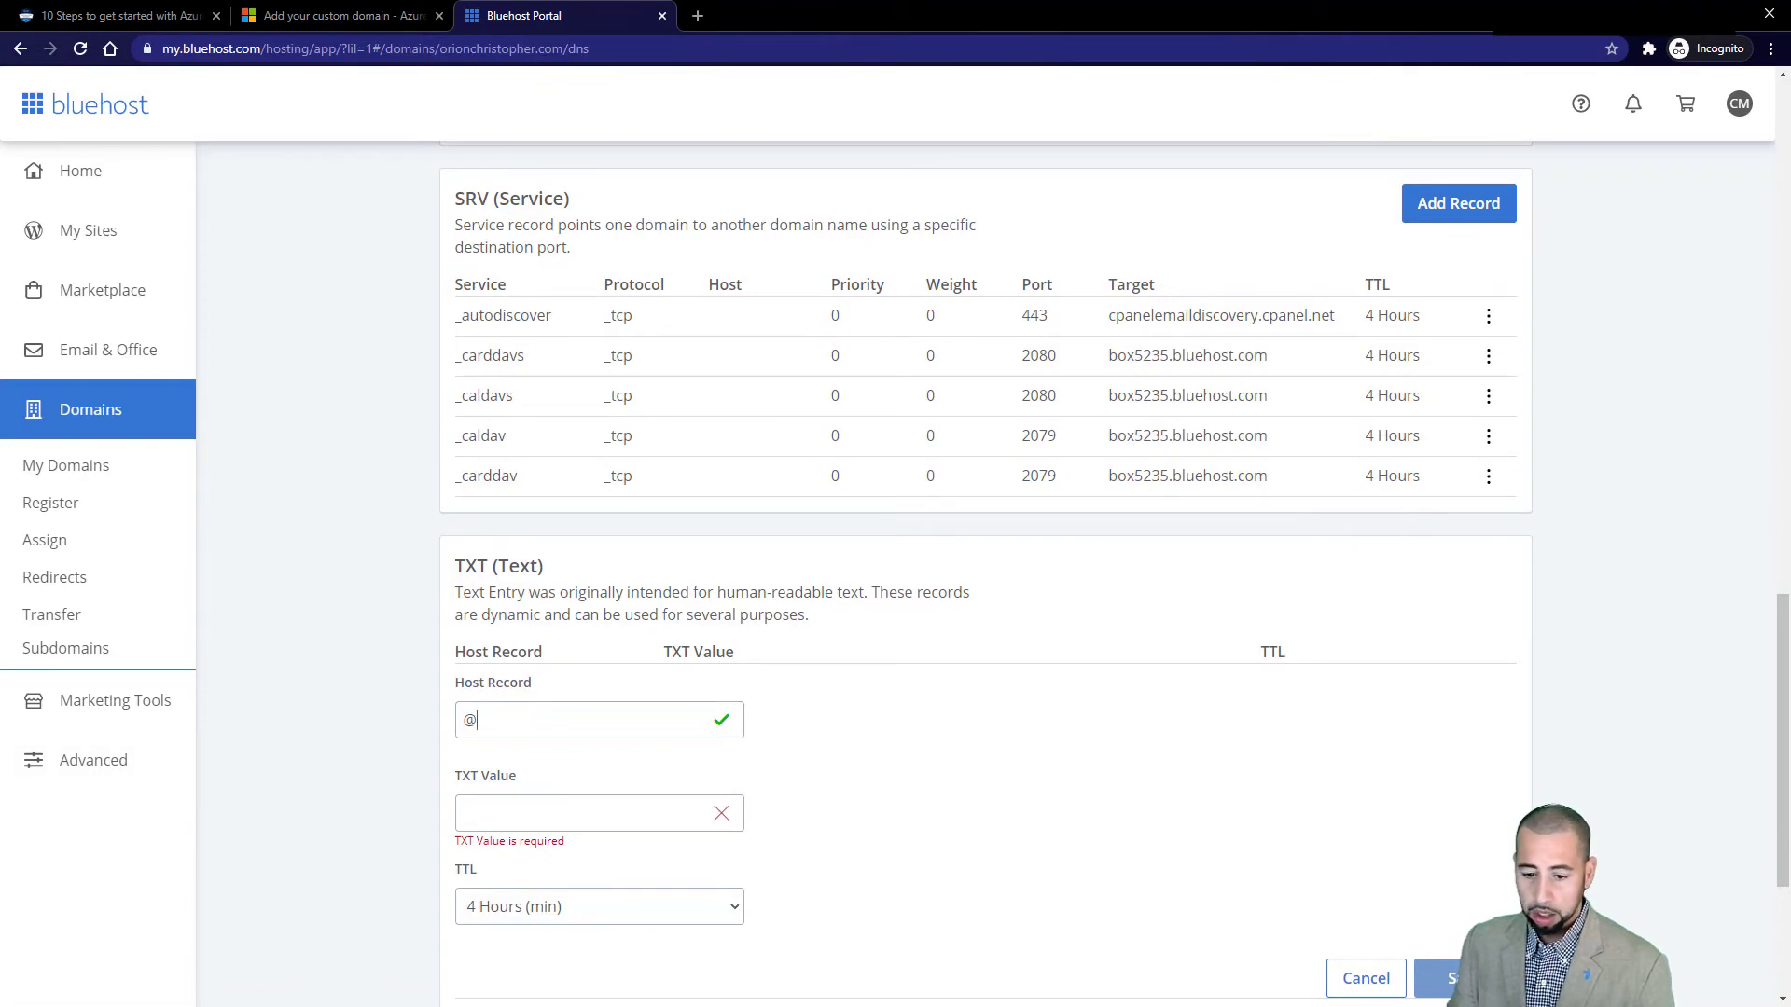
- Copy the TXT destination value from the Azure portal and enter it as the TXT value of the new Bluehost record
{"action": "key", "text": "alt+Tab"}
{"action": "left_click", "coordinate": [719, 346]}
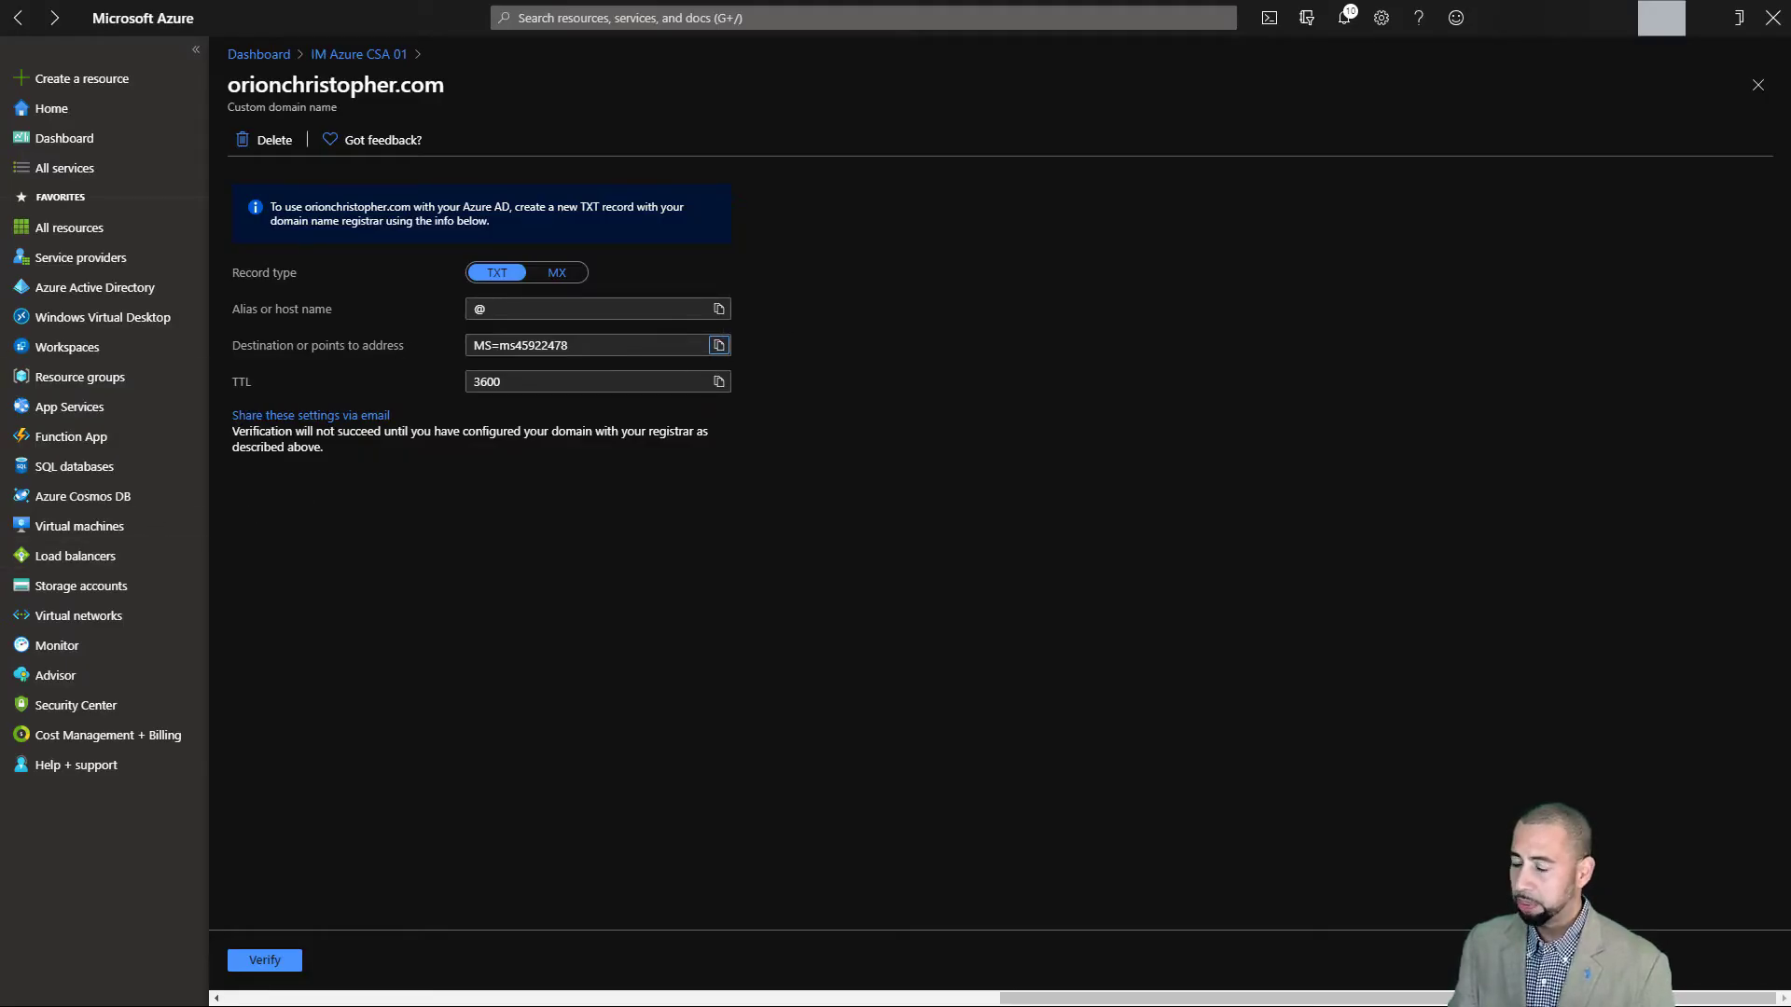
{"action": "key", "text": "alt+Tab"}
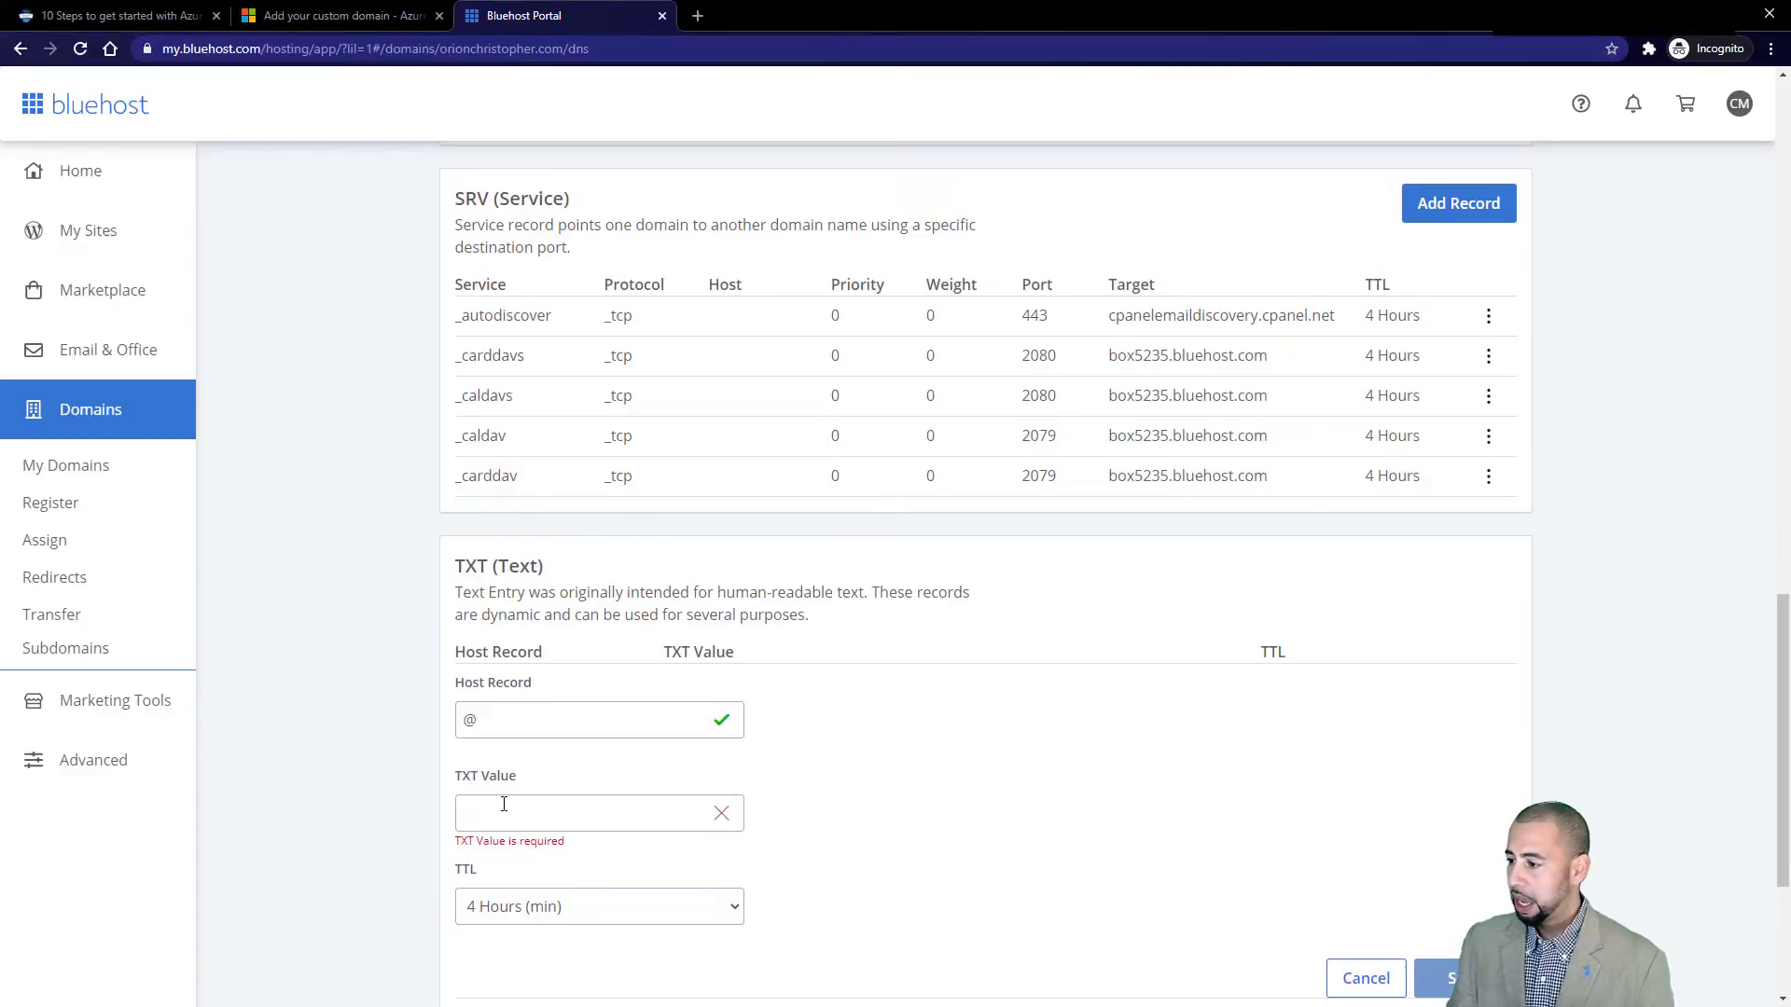
{"action": "left_click", "coordinate": [562, 795]}
{"action": "key", "text": "ctrl+v"}
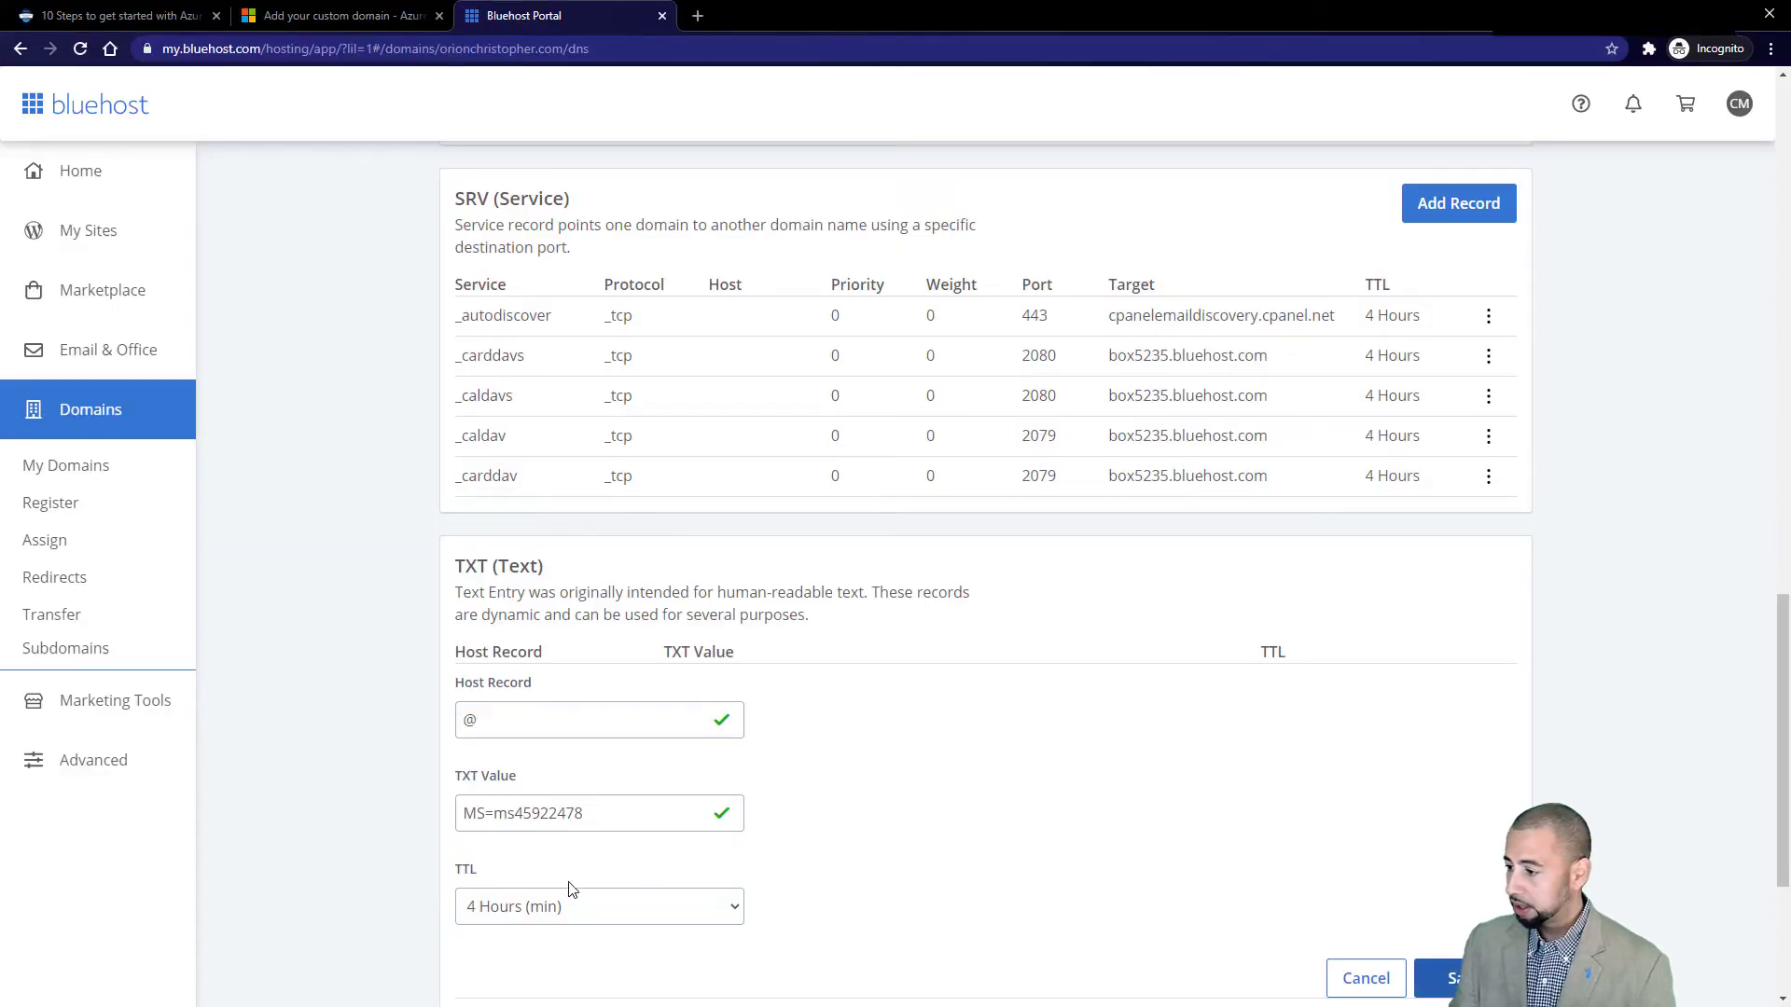
- Set the new TXT record's TTL to 4 Hours (min) and save the record
{"action": "left_click", "coordinate": [734, 920]}
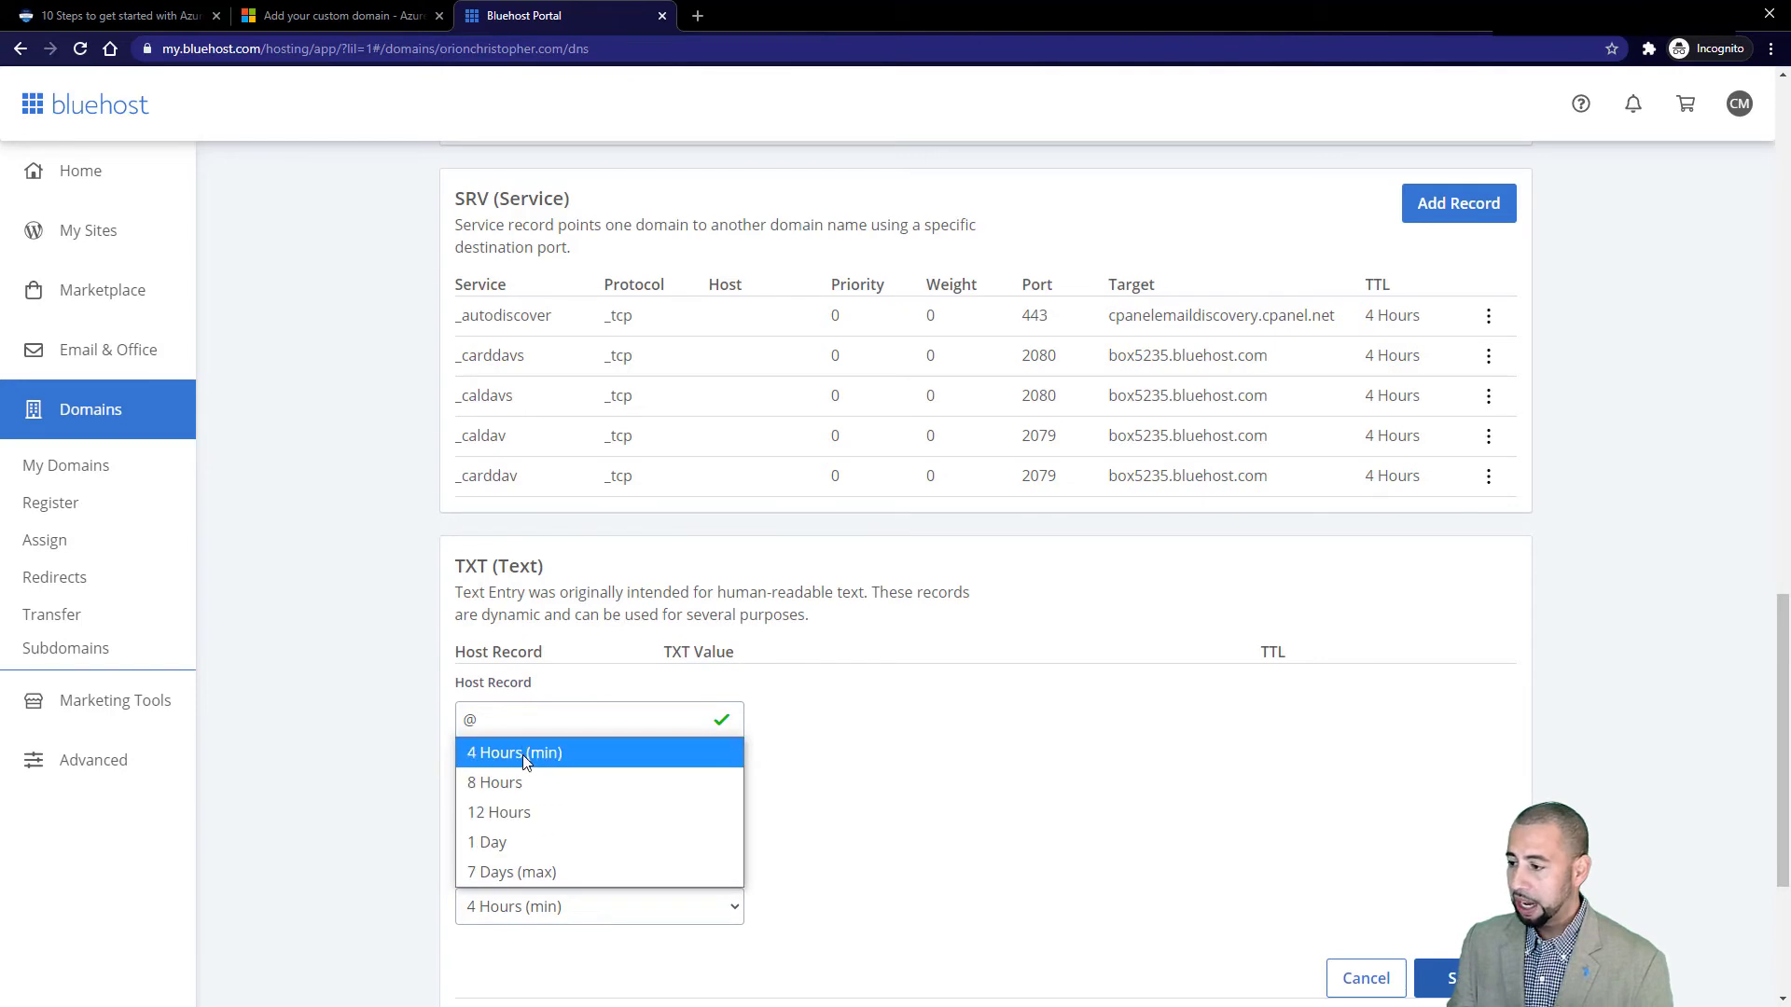
{"action": "left_click", "coordinate": [523, 758]}
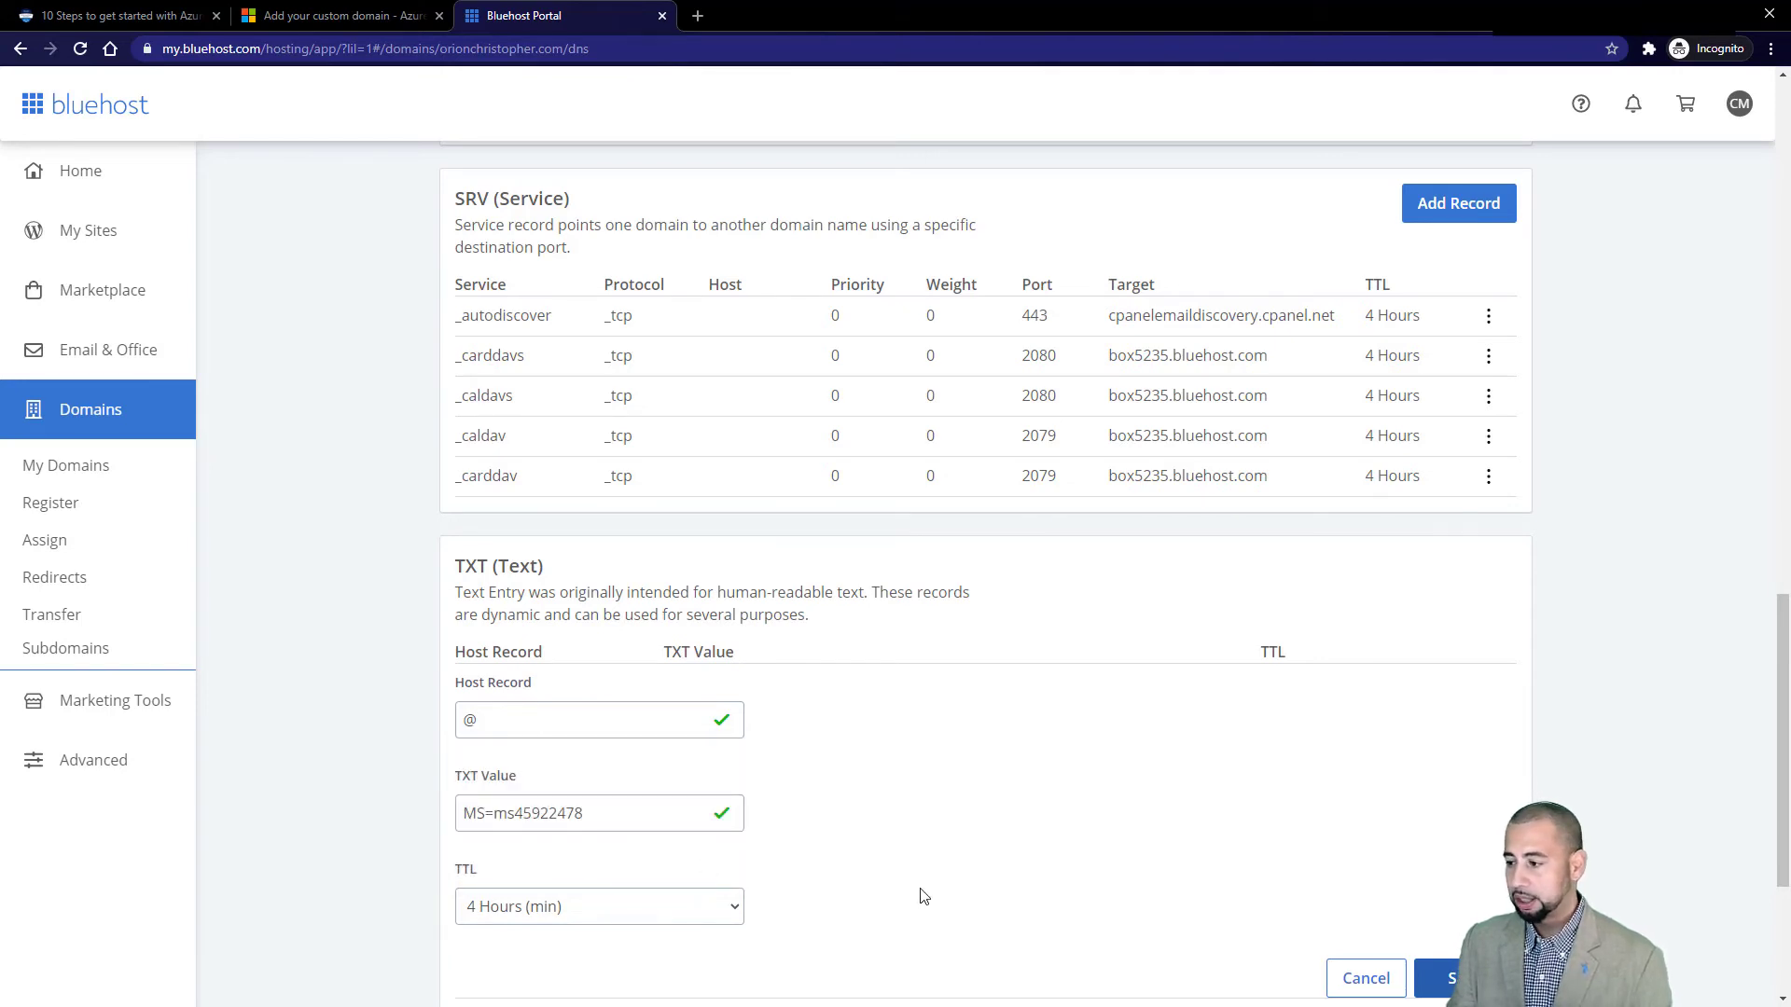
{"action": "scroll", "coordinate": [924, 895], "scroll_direction": "down", "scroll_amount": 2}
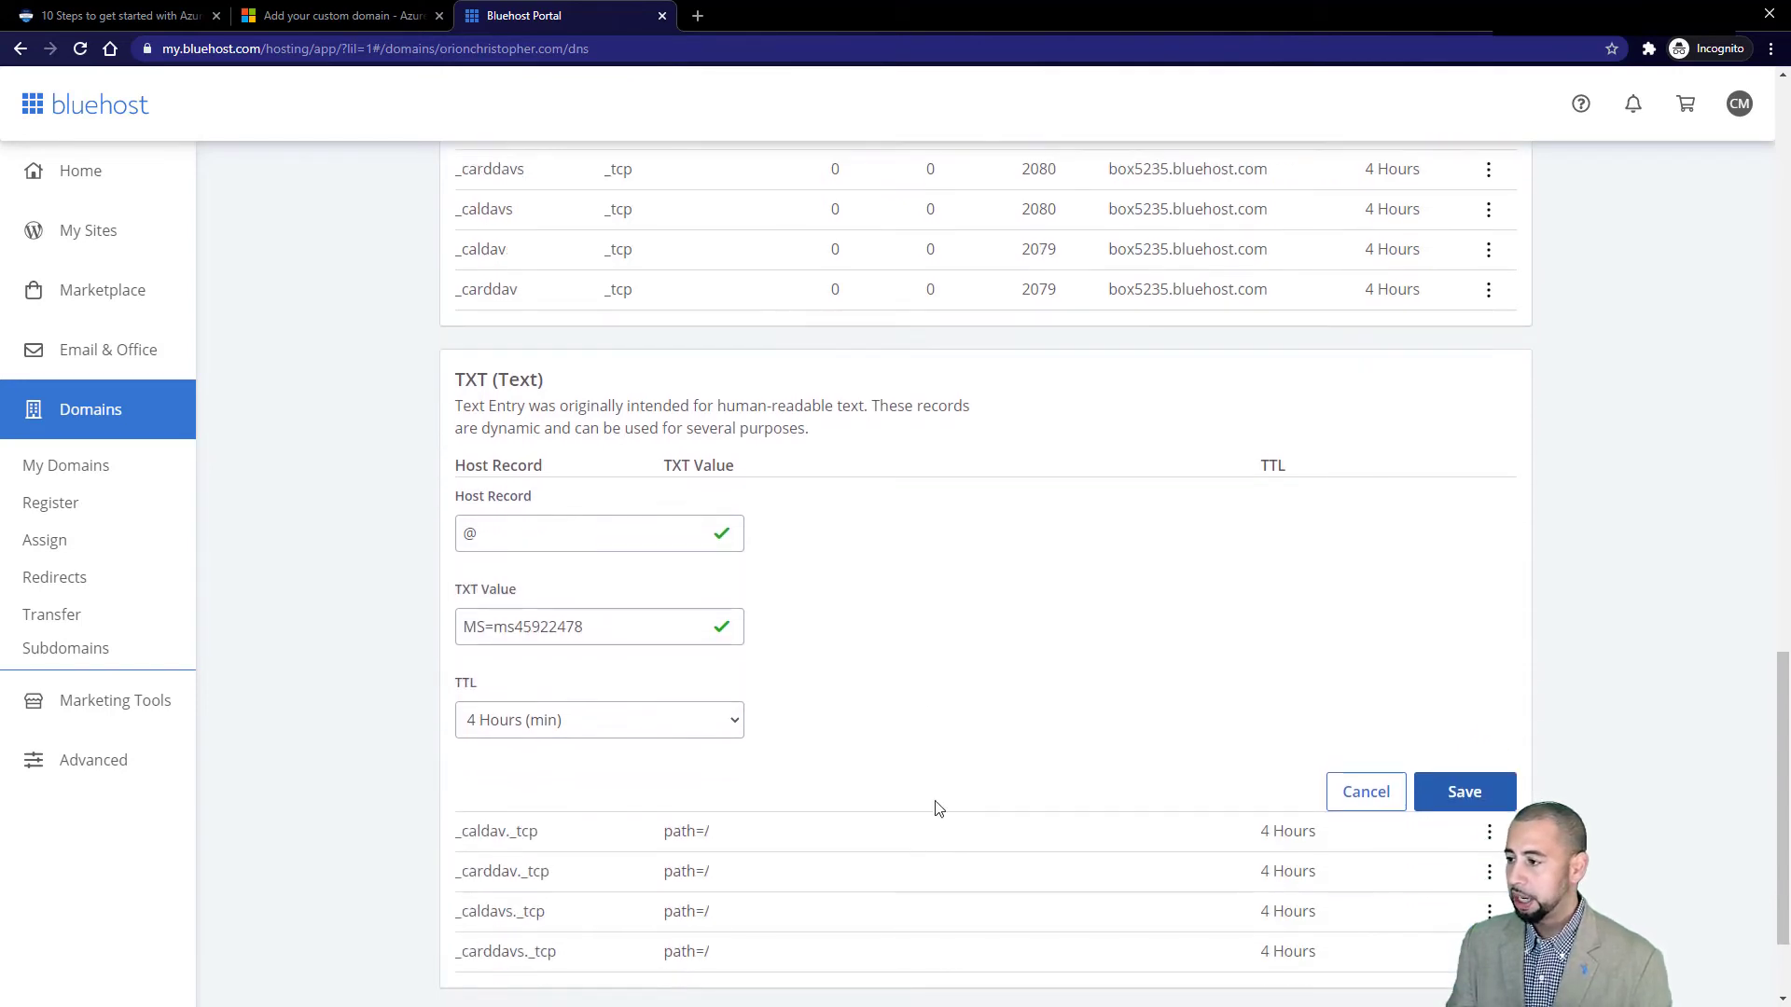
{"action": "left_click", "coordinate": [1485, 792]}
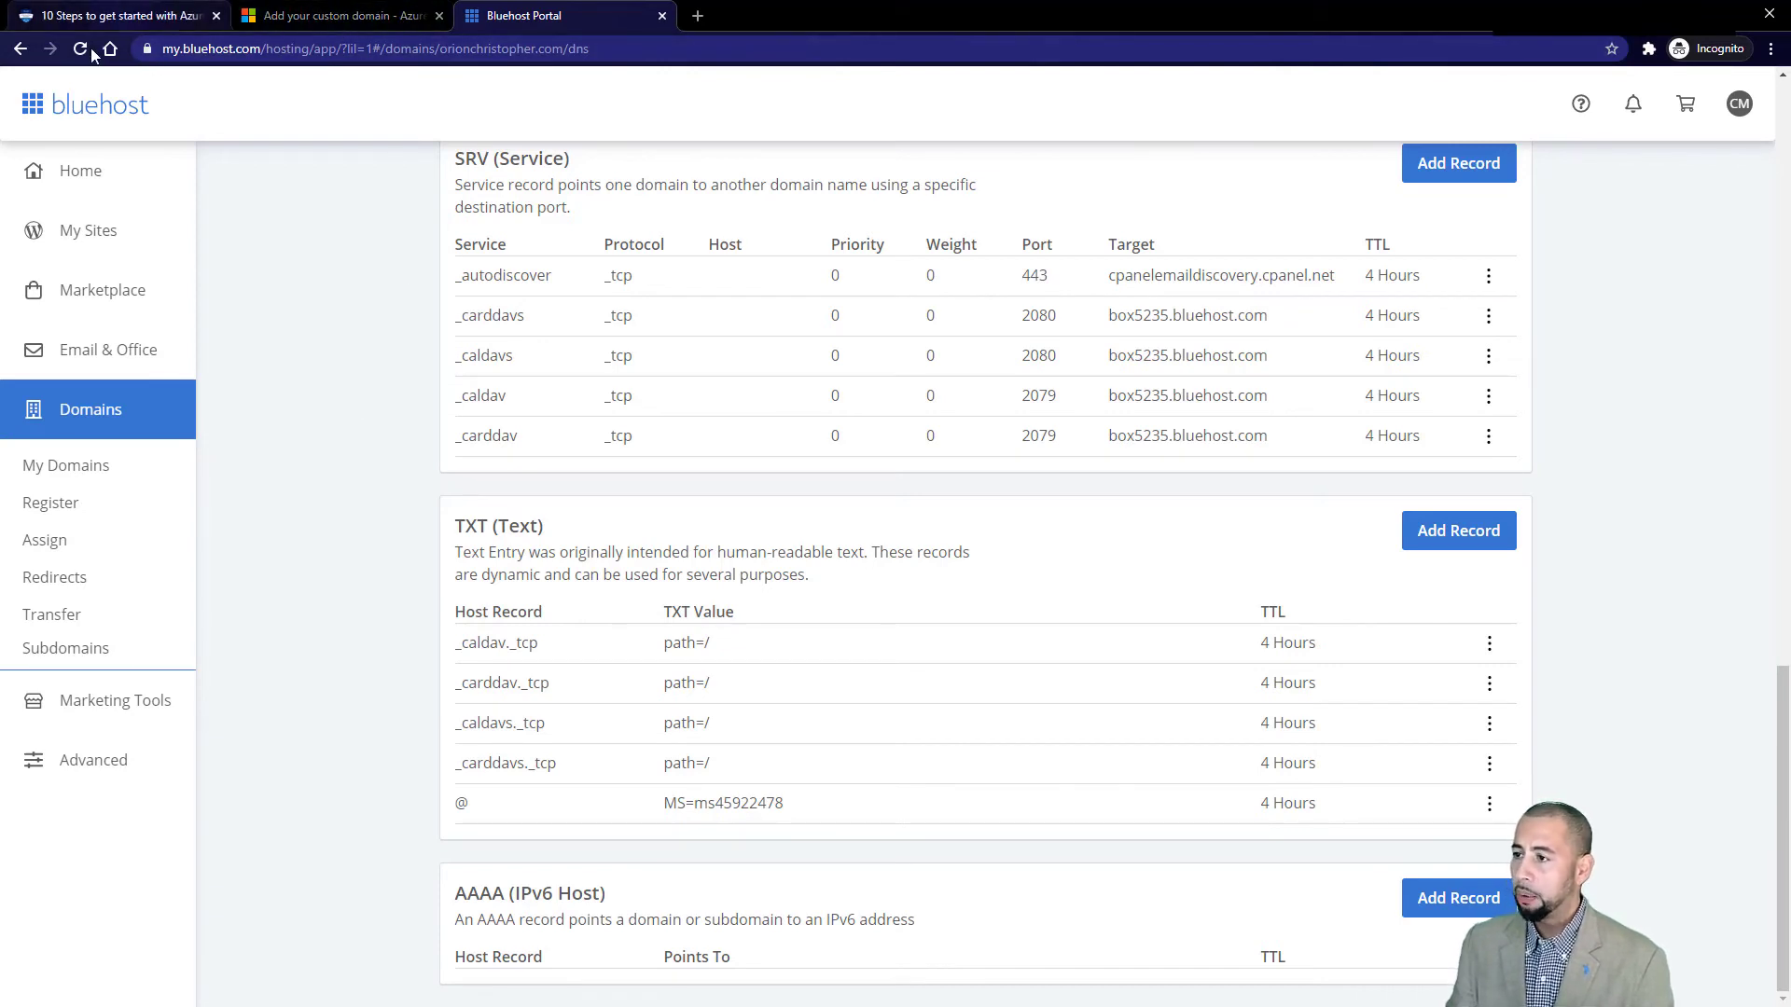
- Switch back to the Azure portal and try to verify the custom domain orionchristopher.com
{"action": "key", "text": "alt+Tab"}
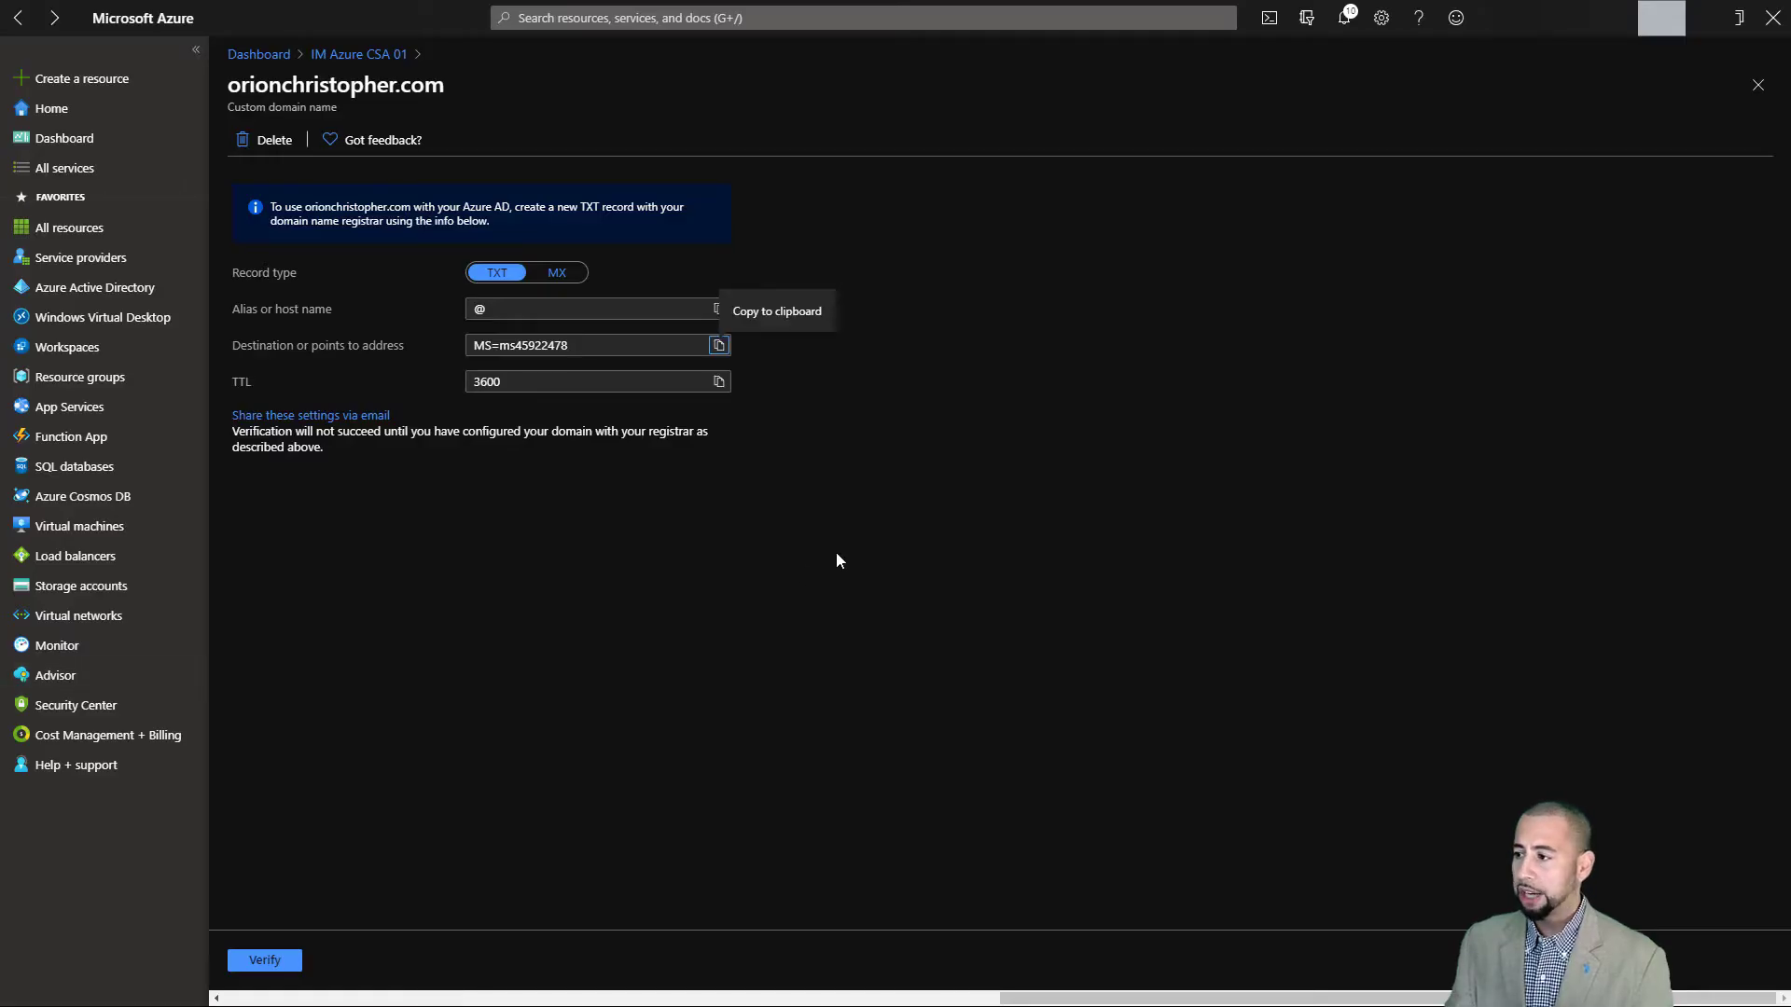
{"action": "left_click", "coordinate": [422, 726]}
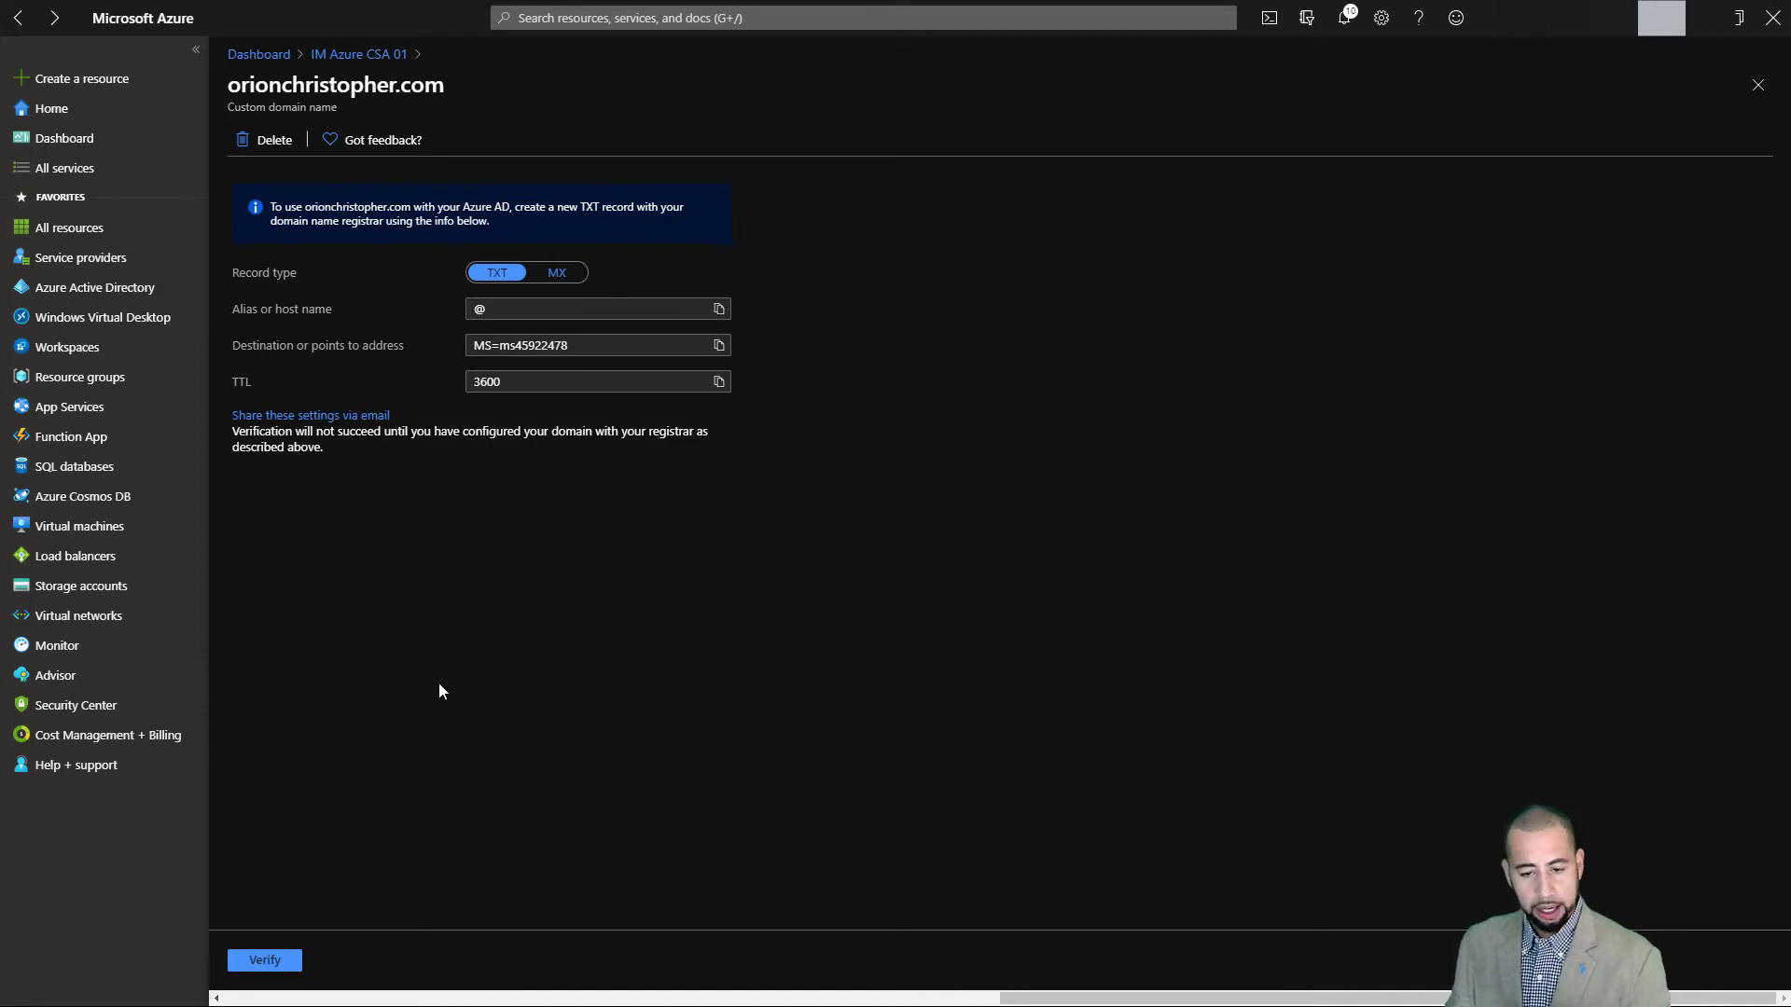
{"action": "left_click", "coordinate": [269, 966]}
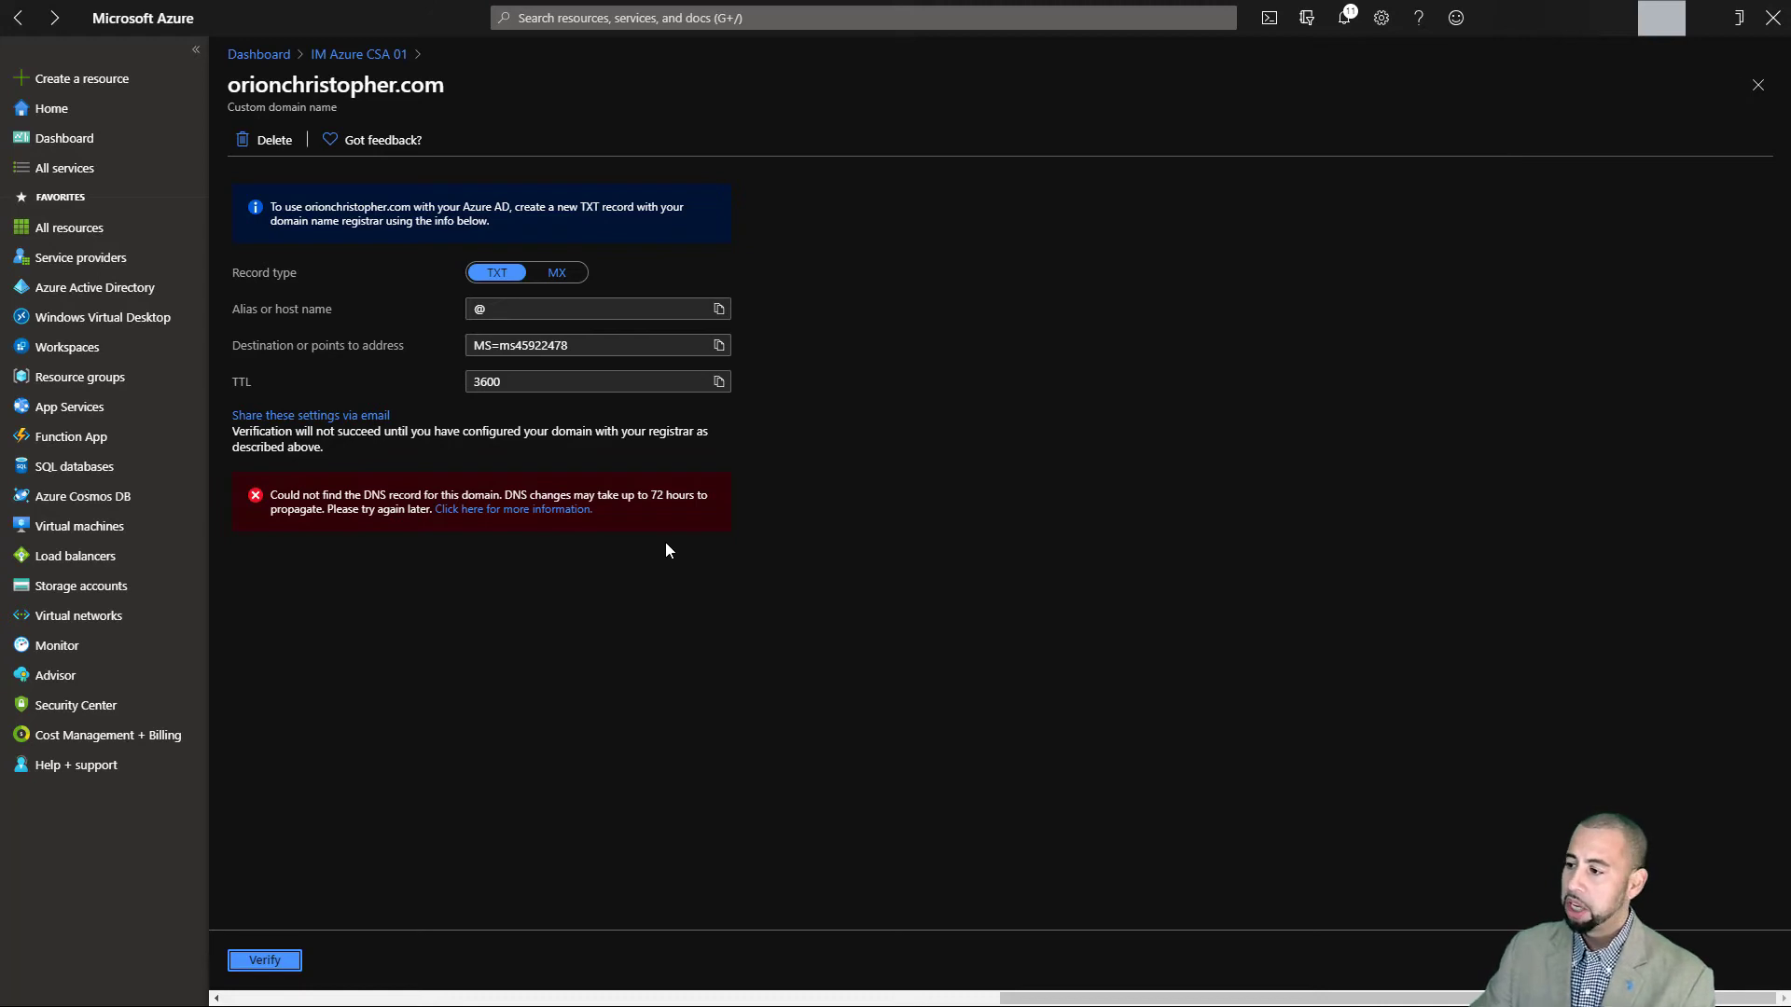
- Return to the custom domain names list, open azurechris.com and make it the tenant's primary domain
{"action": "left_click", "coordinate": [363, 56]}
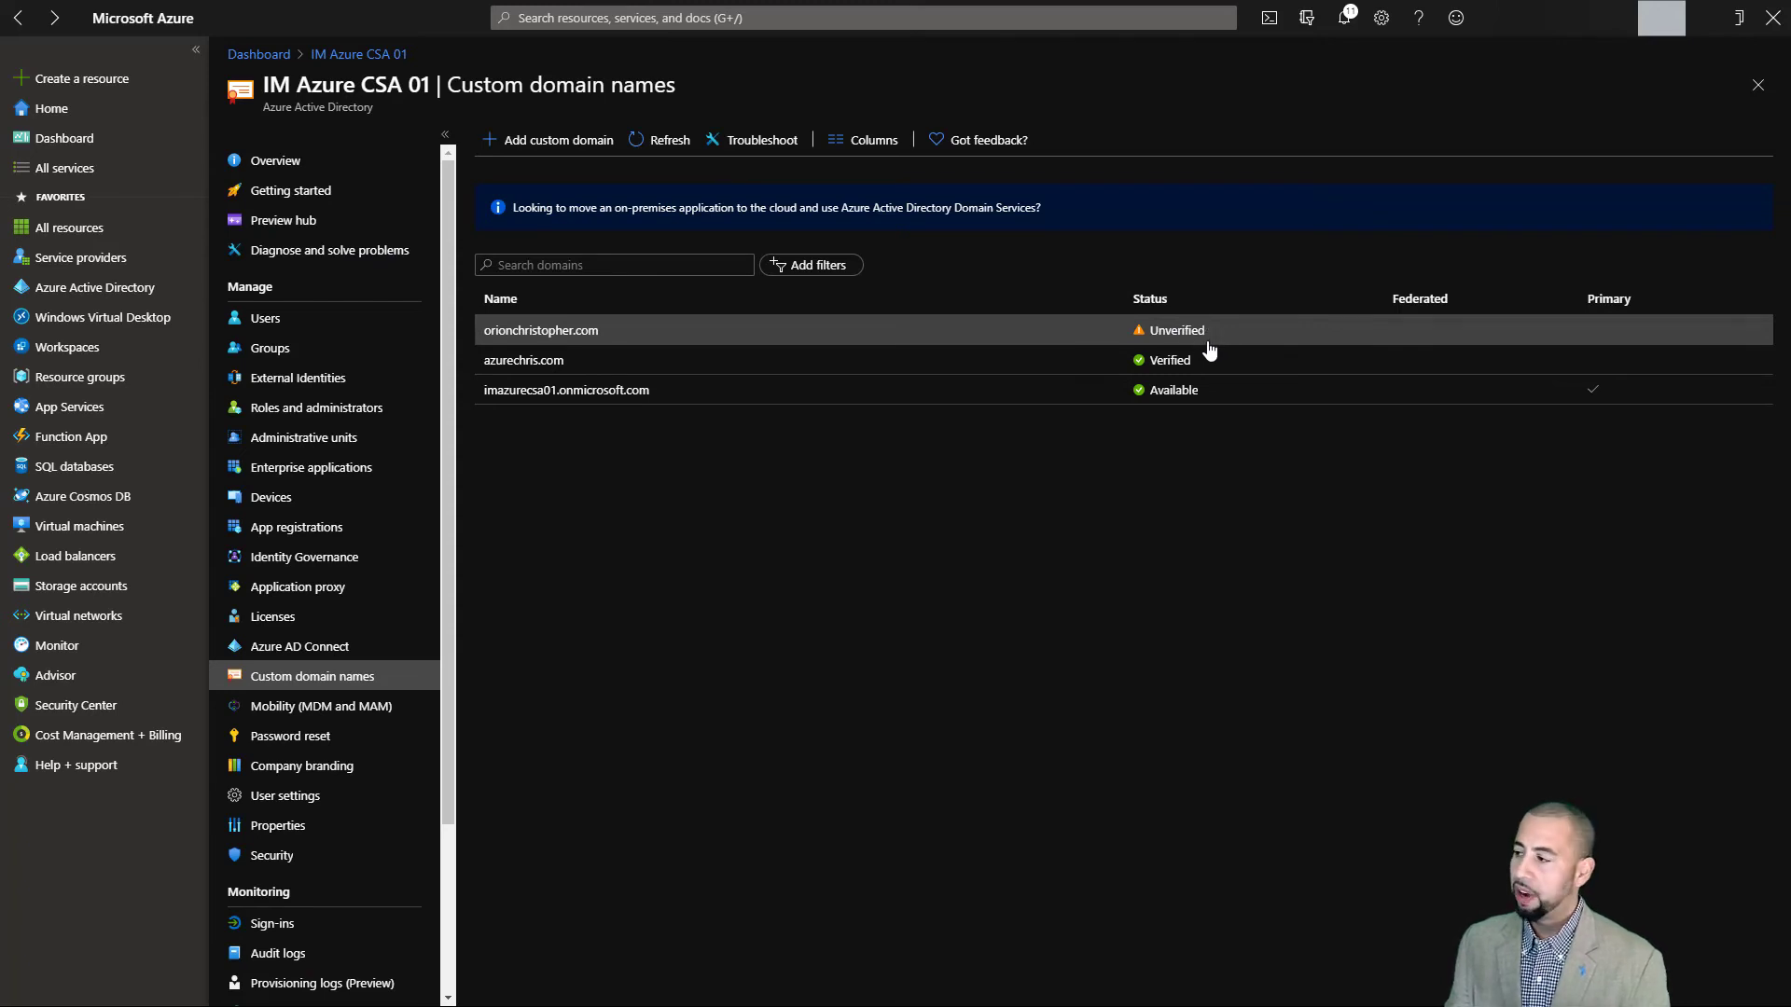
{"action": "left_click", "coordinate": [587, 366]}
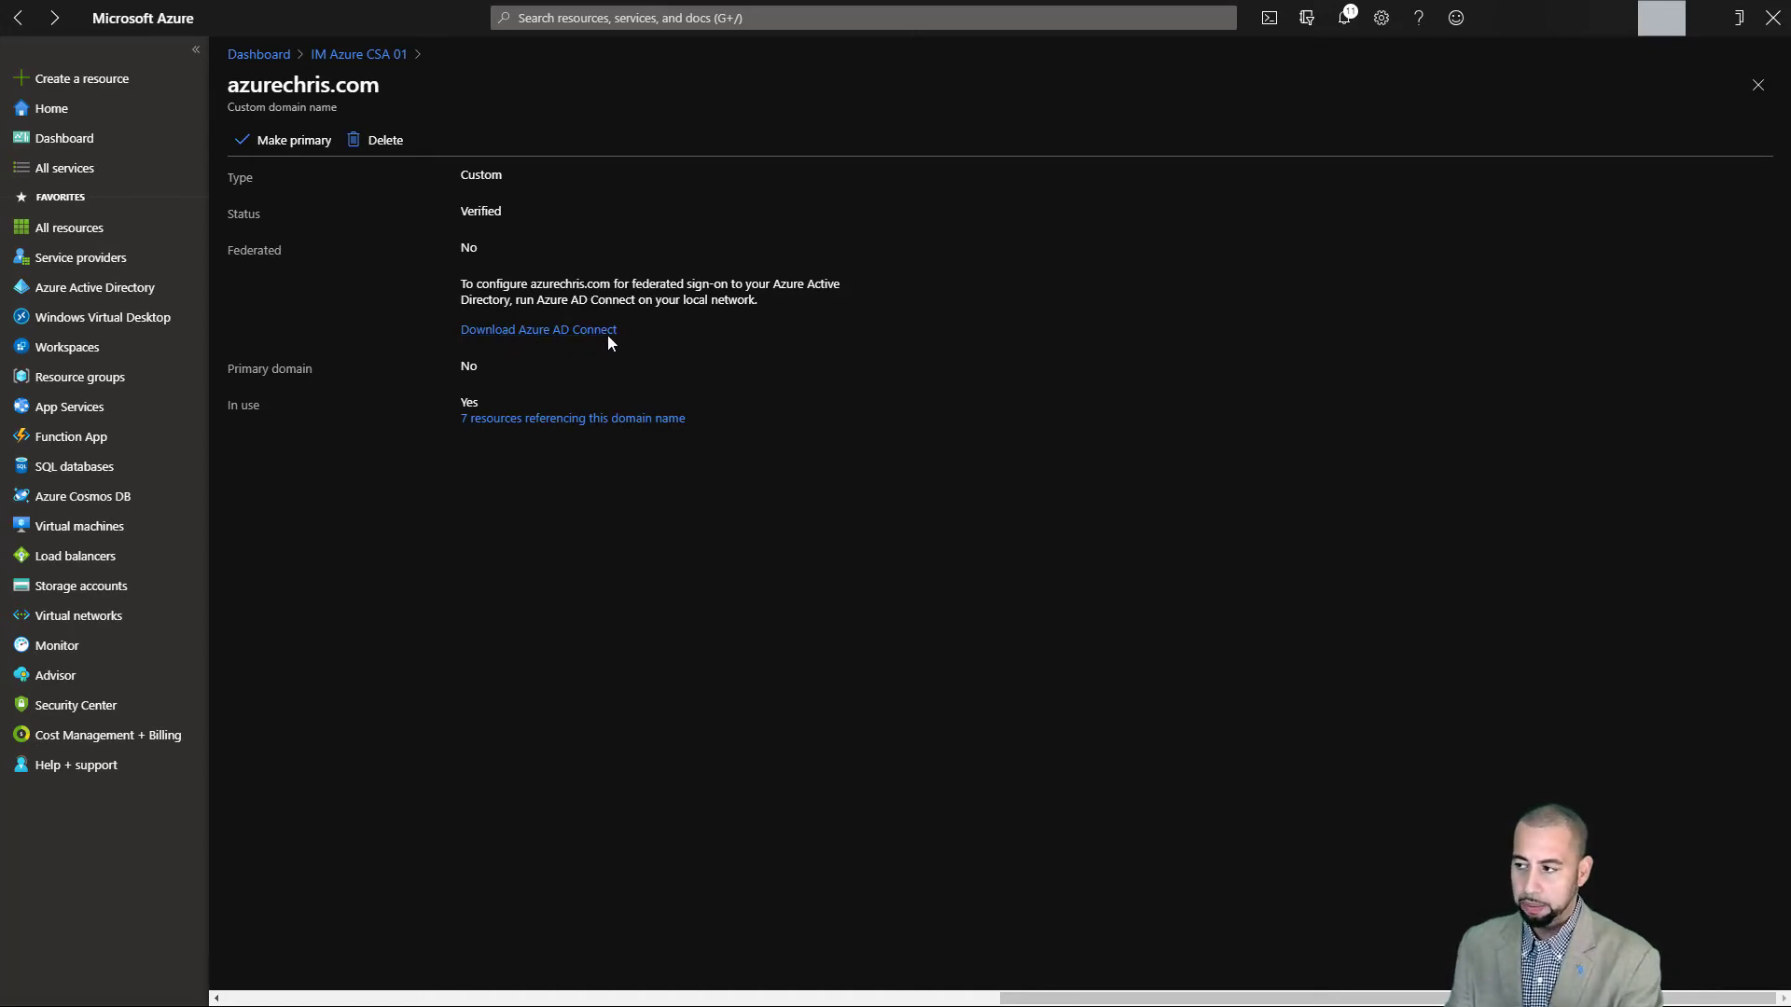
{"action": "left_click", "coordinate": [282, 142]}
{"action": "left_click", "coordinate": [283, 239]}
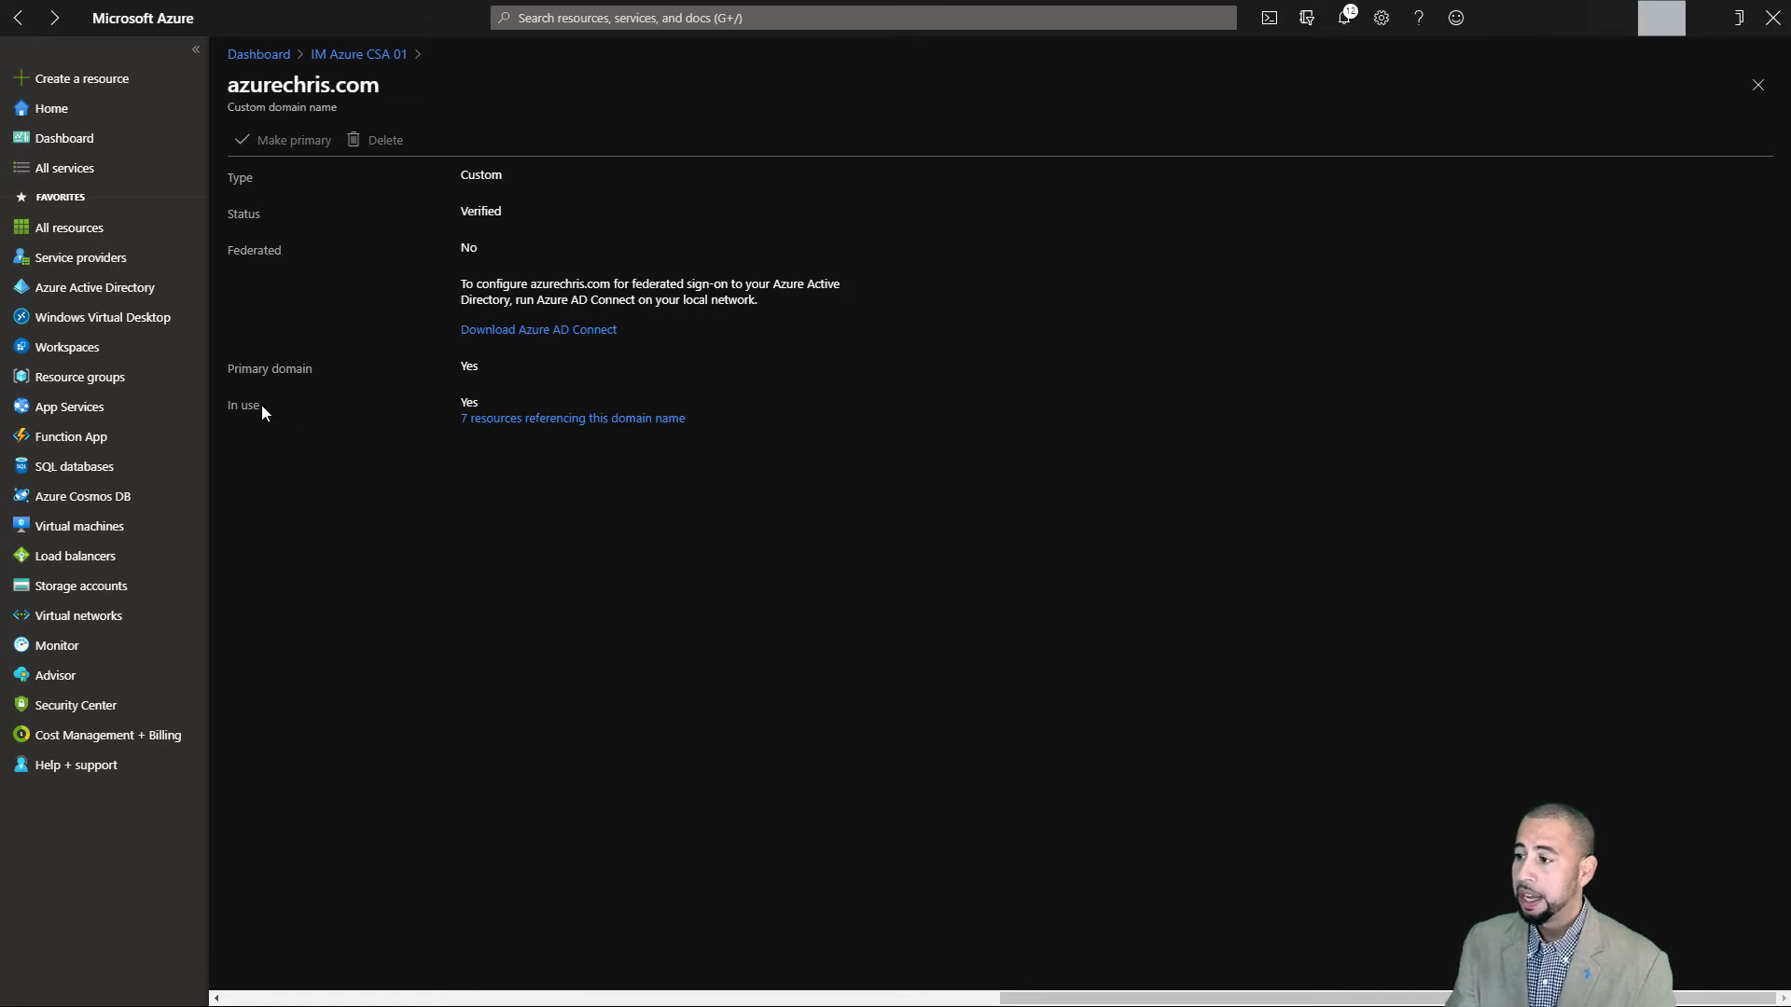
- Examine the in-use status and resources referencing azurechris.com, and return to the custom domain names list
{"action": "left_click_drag", "start_coordinate": [230, 409], "coordinate": [226, 412]}
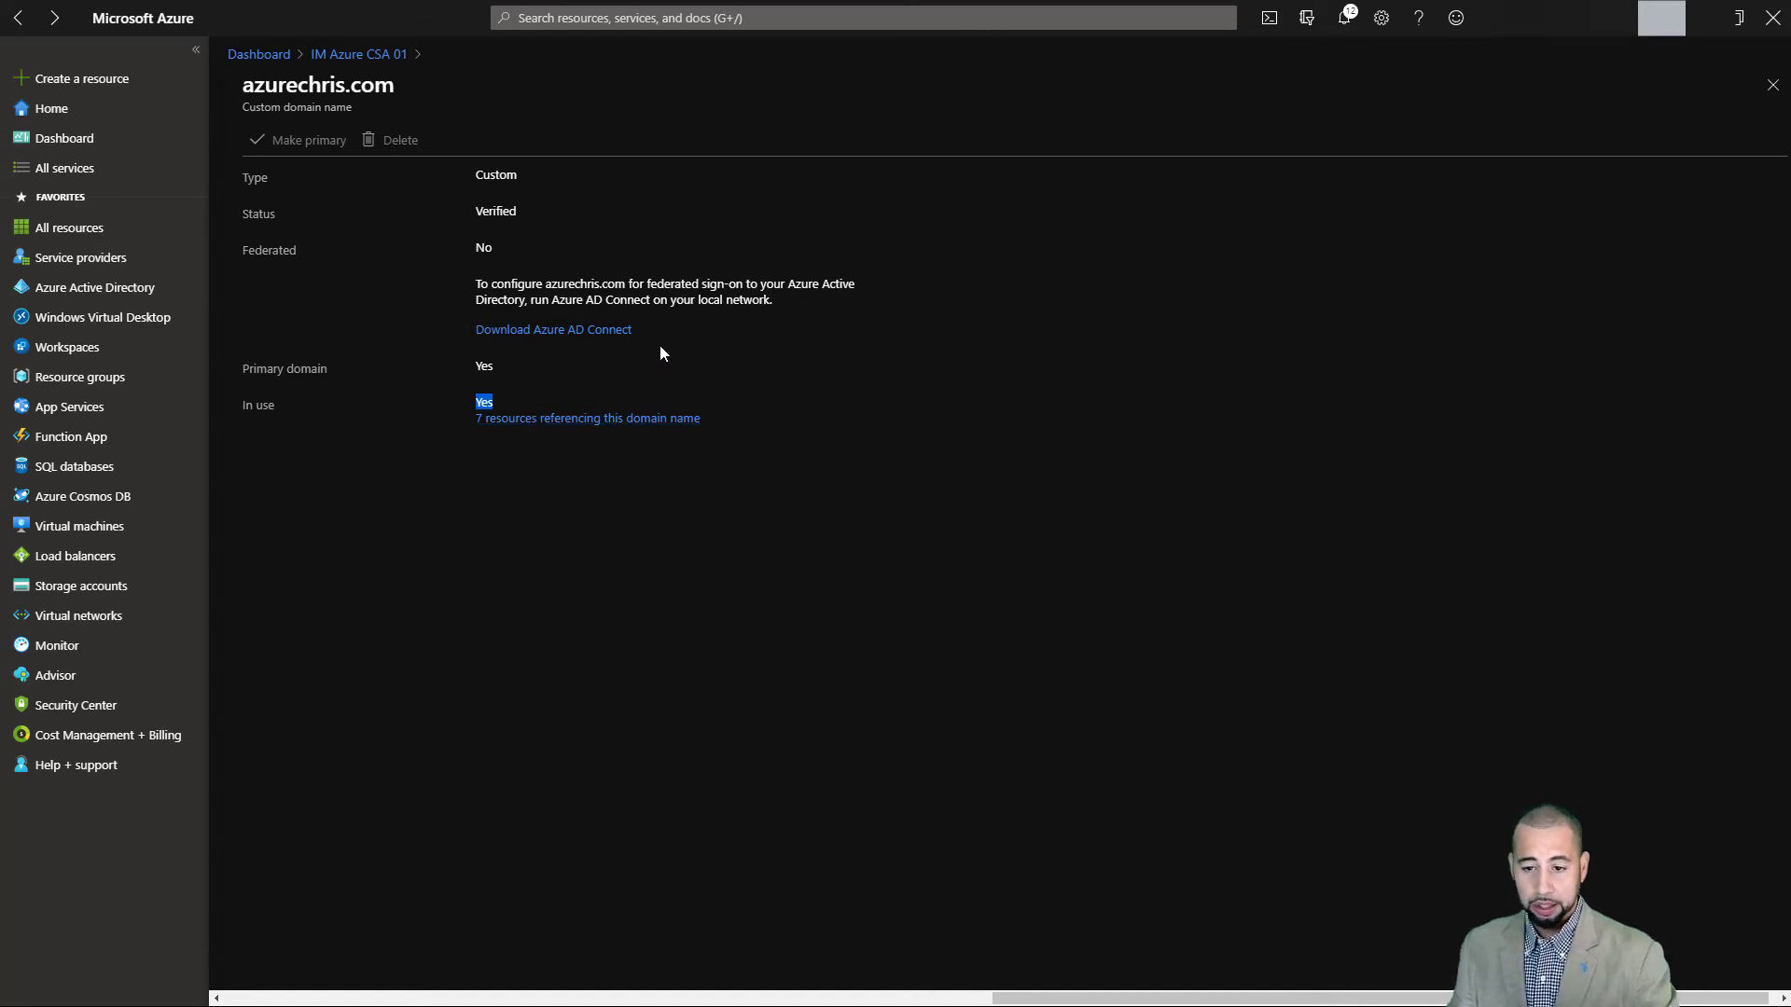
{"action": "left_click", "coordinate": [643, 418]}
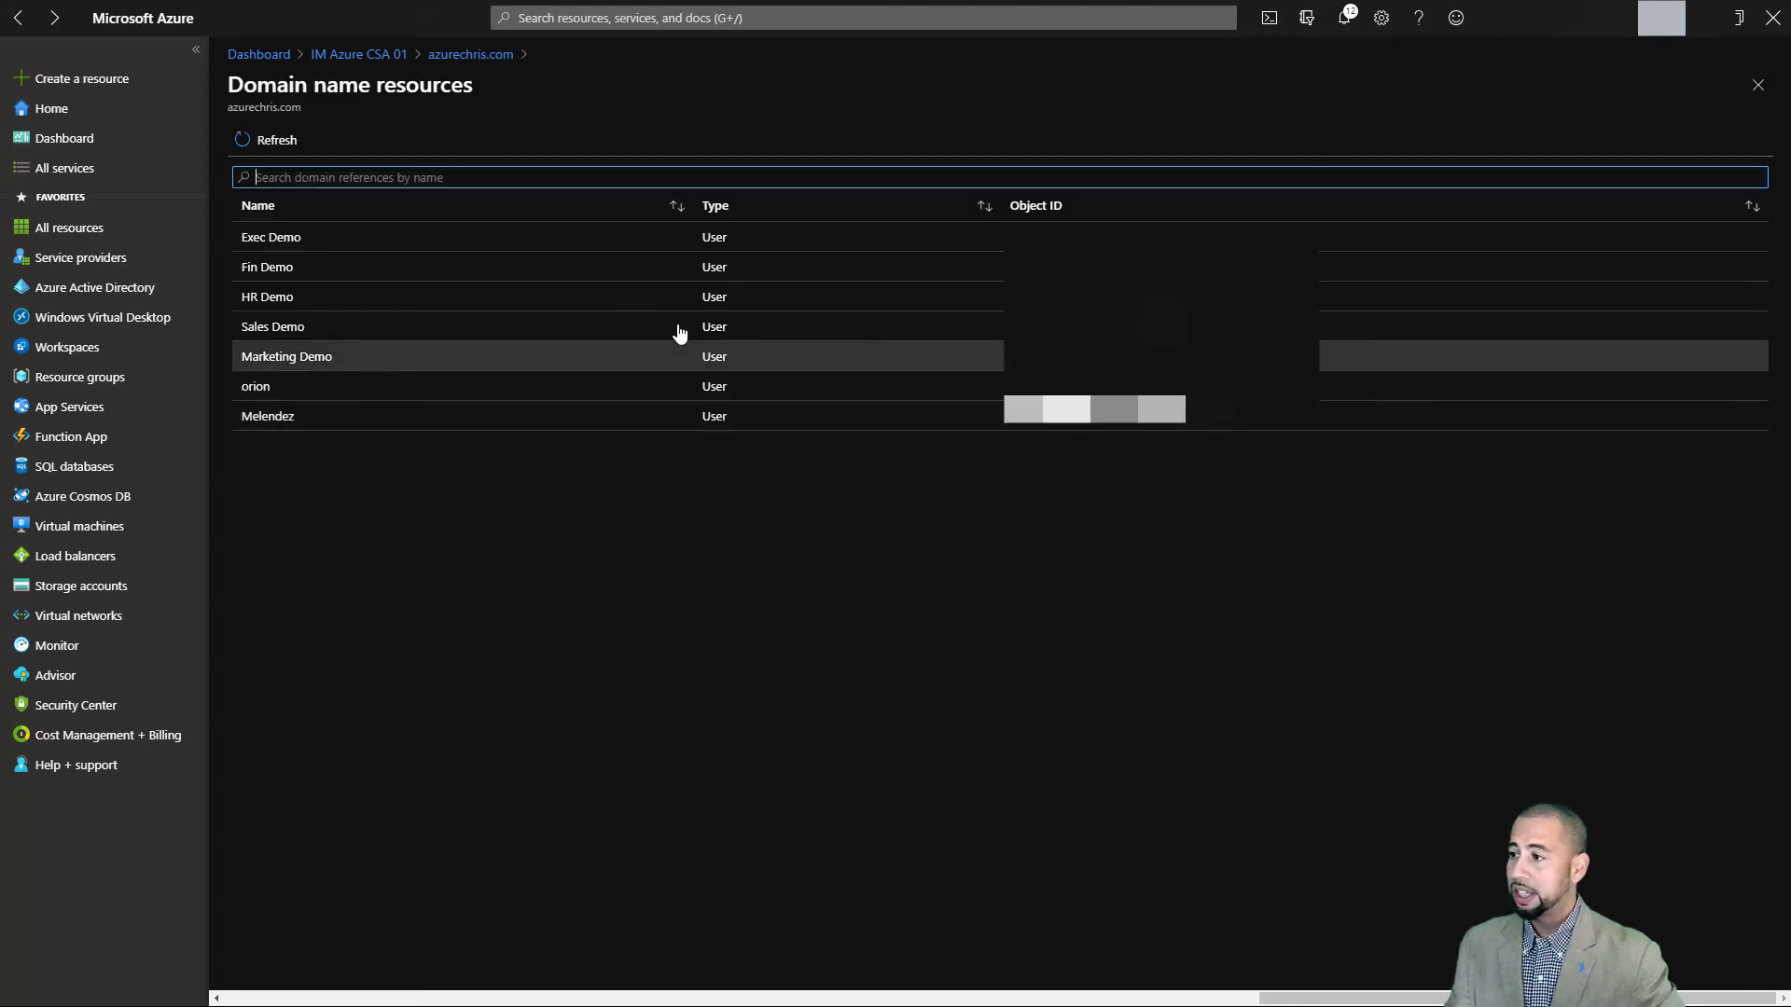
{"action": "mouse_move", "coordinate": [306, 108]}
{"action": "left_mouse_down"}
{"action": "mouse_move", "coordinate": [222, 108]}
{"action": "mouse_move", "coordinate": [285, 112]}
{"action": "left_mouse_up"}
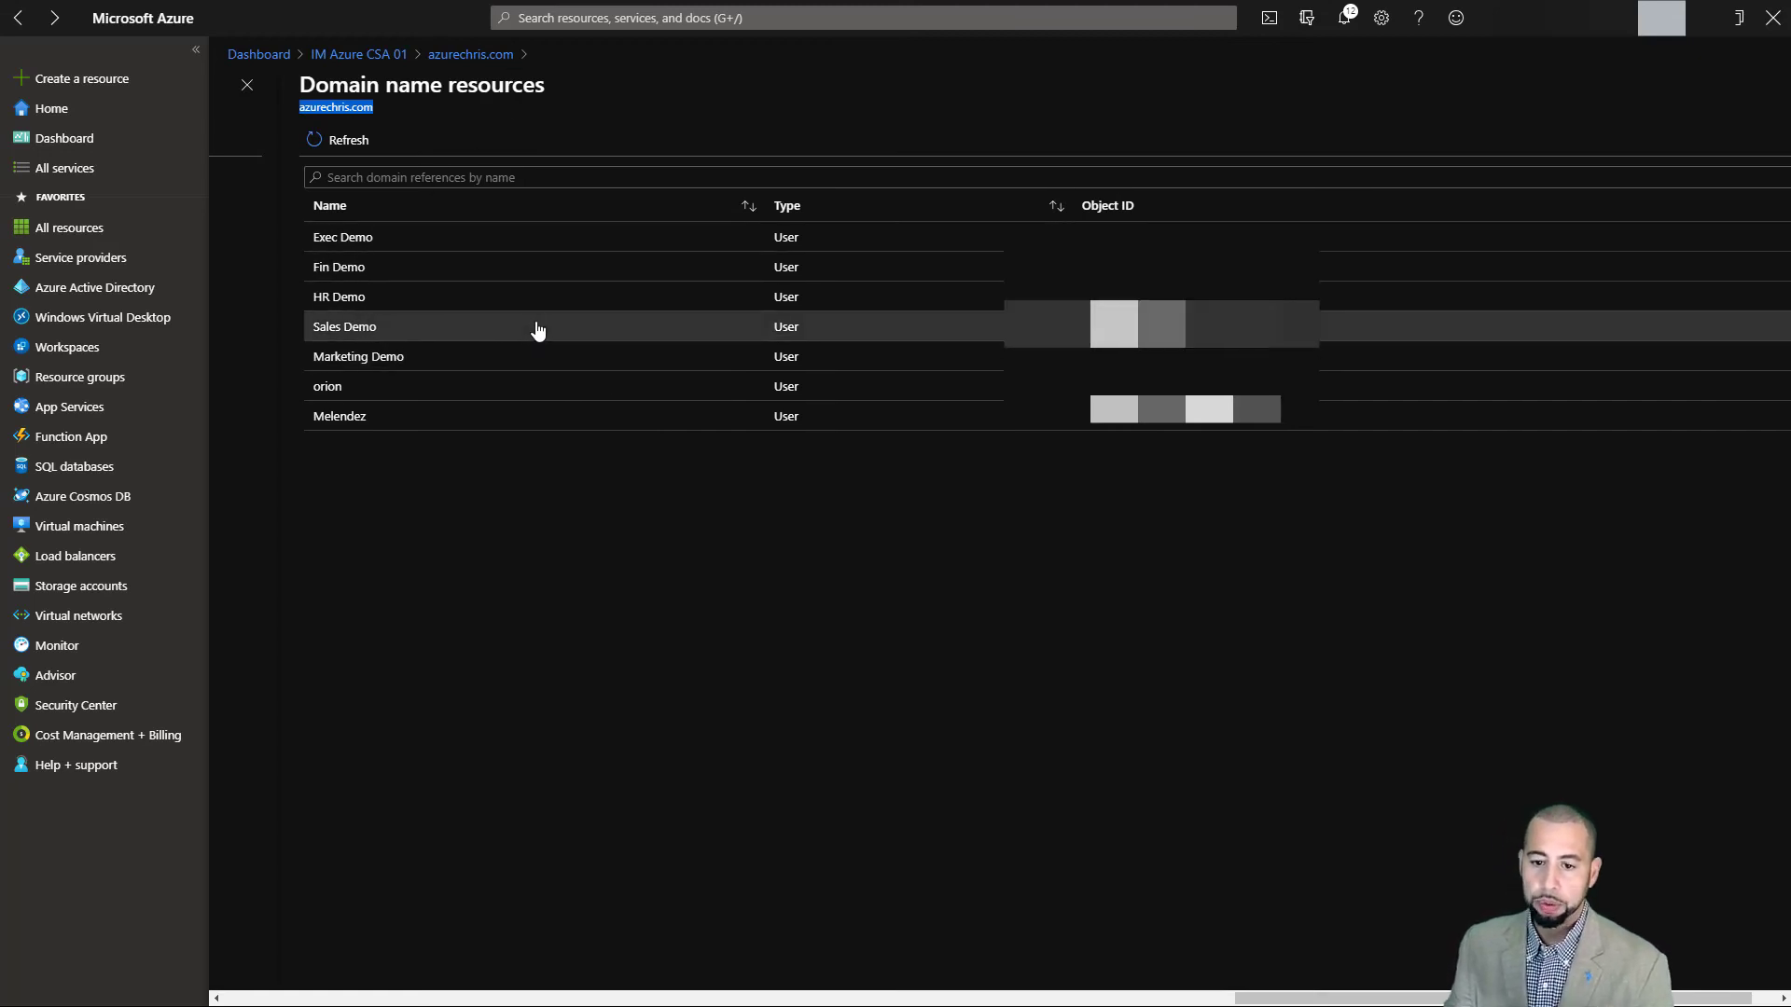
{"action": "left_click", "coordinate": [449, 58]}
{"action": "left_click", "coordinate": [387, 57]}
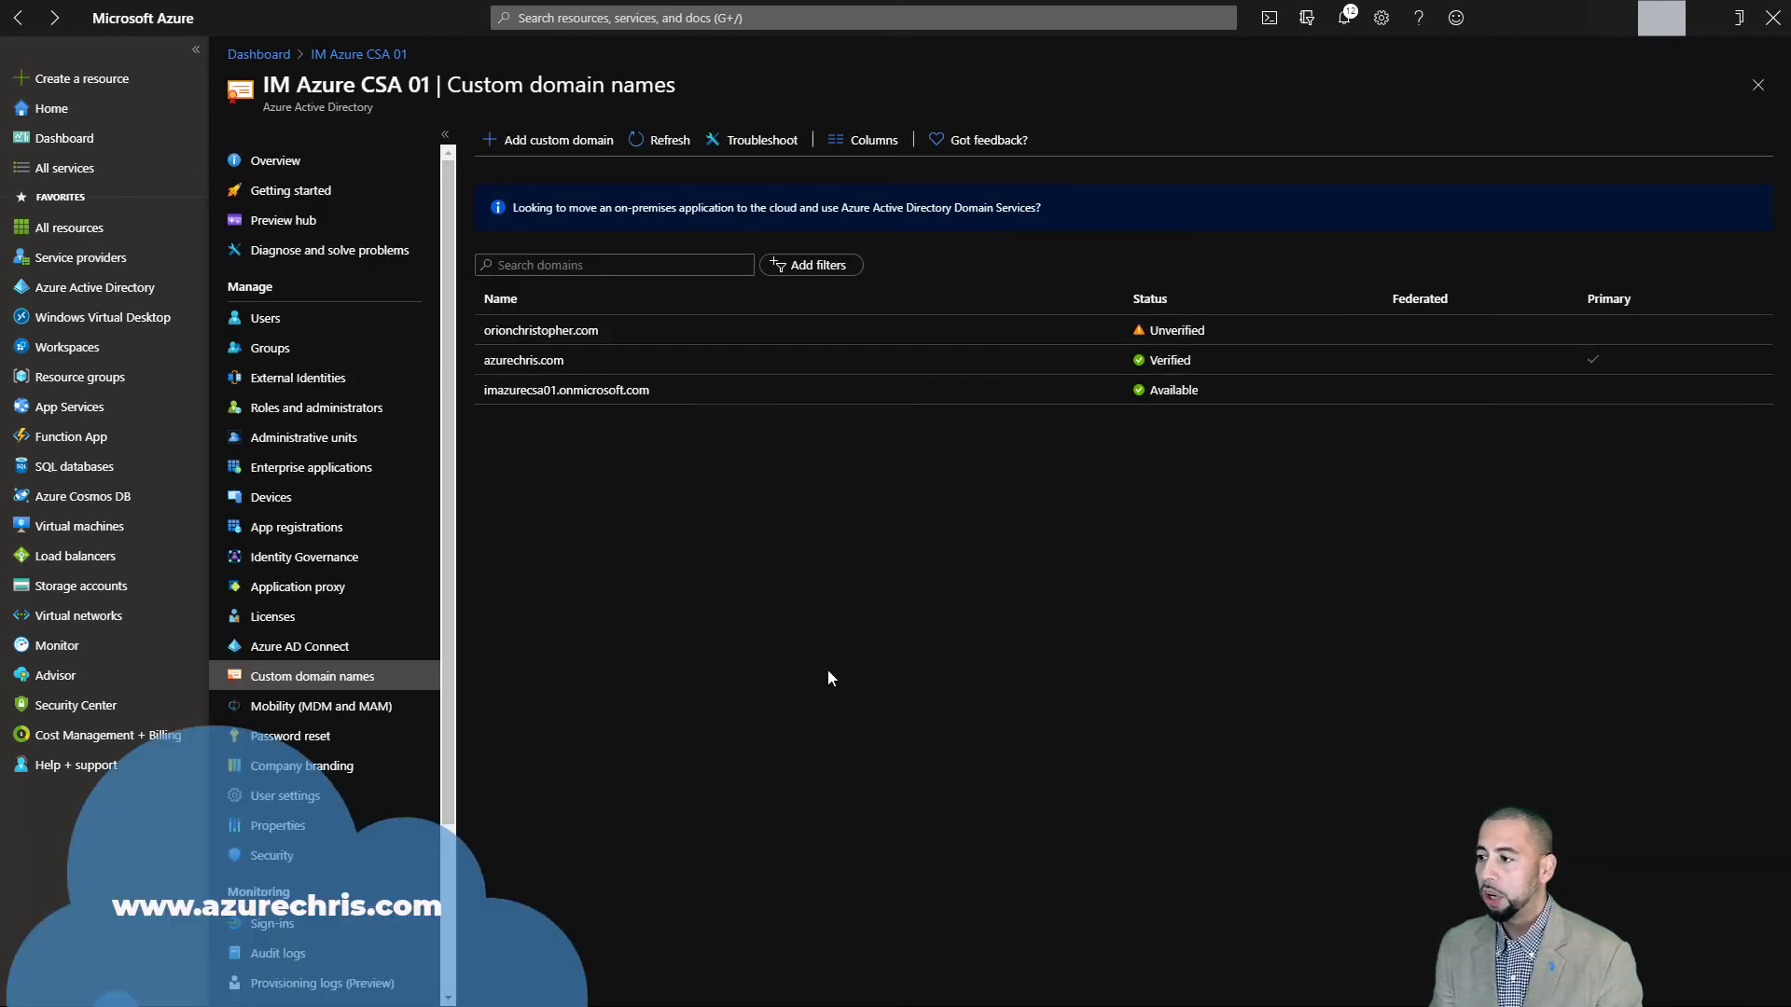